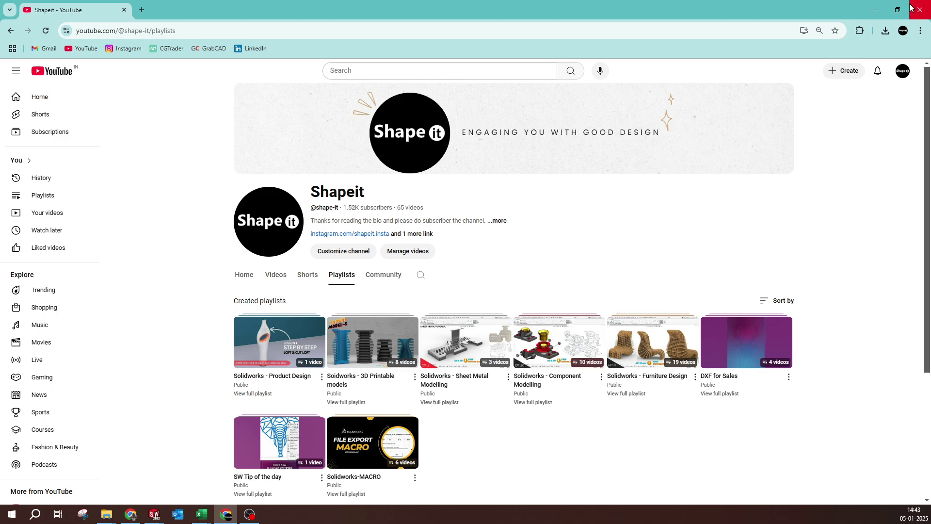
Switch to SOLIDWORKS, start a sketch on the Top Plane and draw a circle of about 45 mm radius centred on the origin.
click(867, 14)
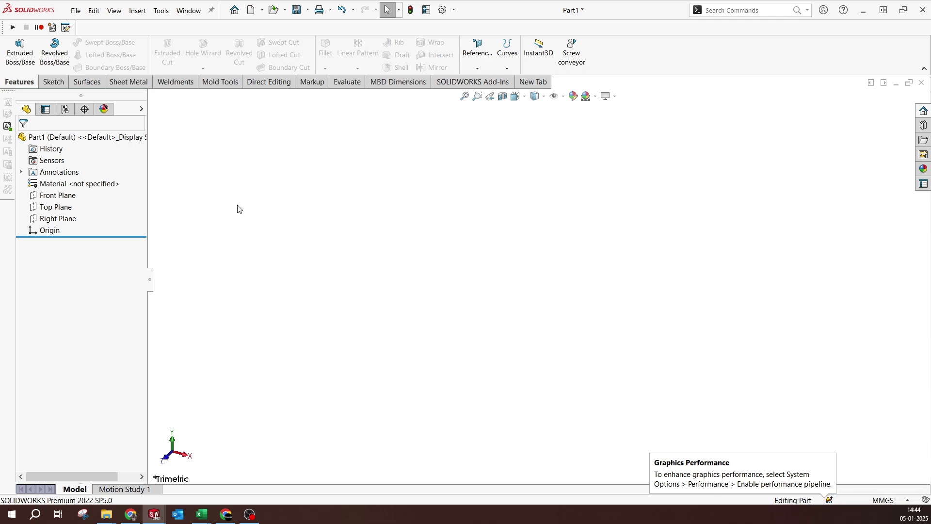
click(62, 207)
click(74, 195)
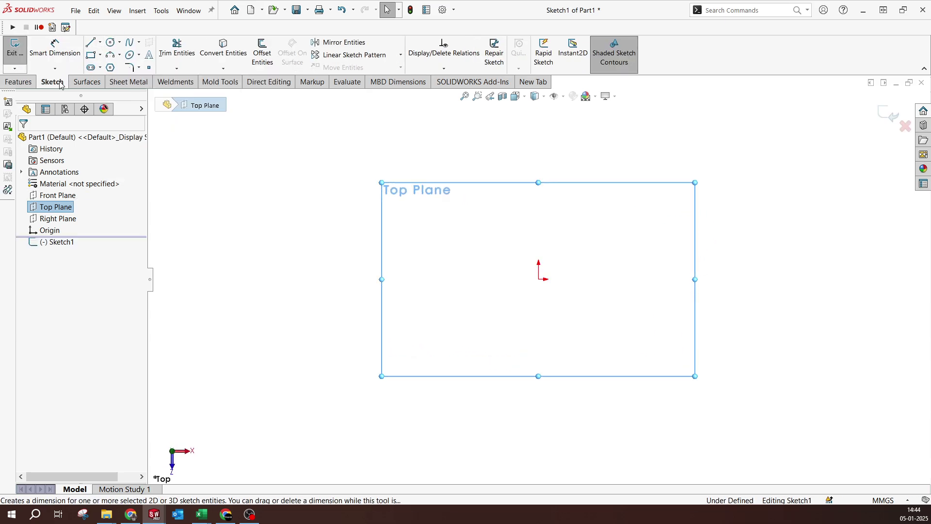
click(110, 43)
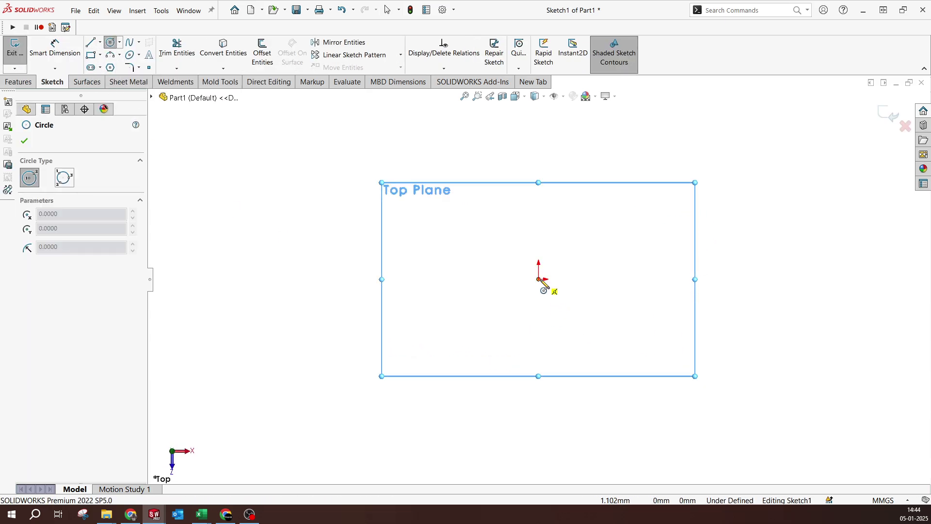
mouse_move(539, 279)
mouse_down()
mouse_move(587, 353)
mouse_move(582, 345)
mouse_up()
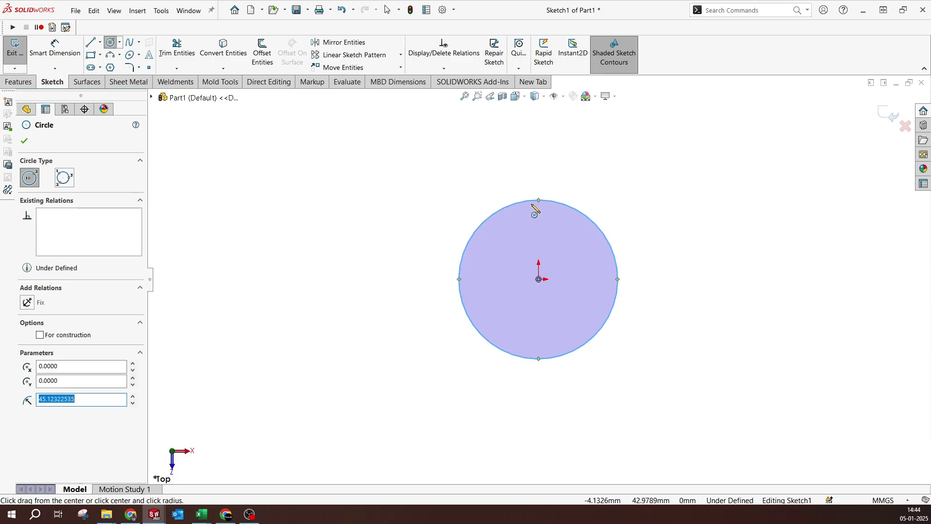
Dimension the circle's diameter to 600 mm.
right_click(546, 276)
click(578, 249)
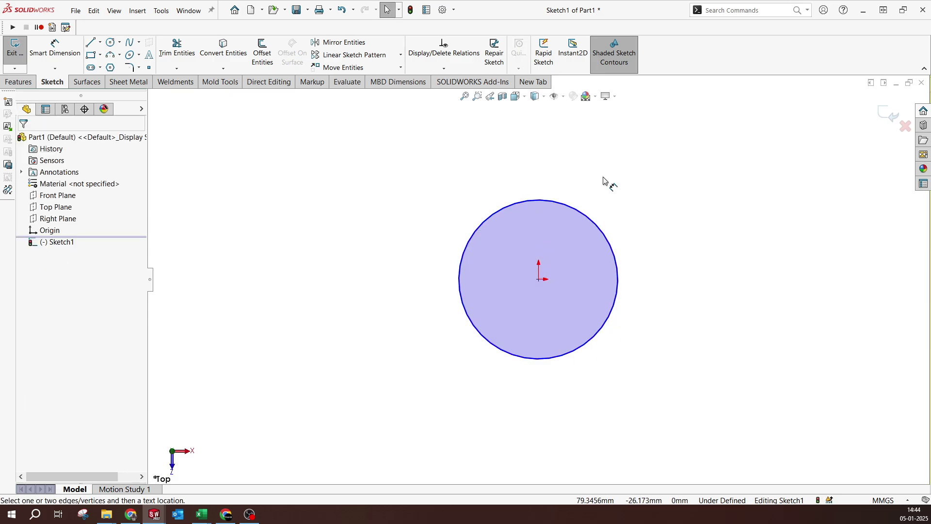
click(562, 203)
click(552, 174)
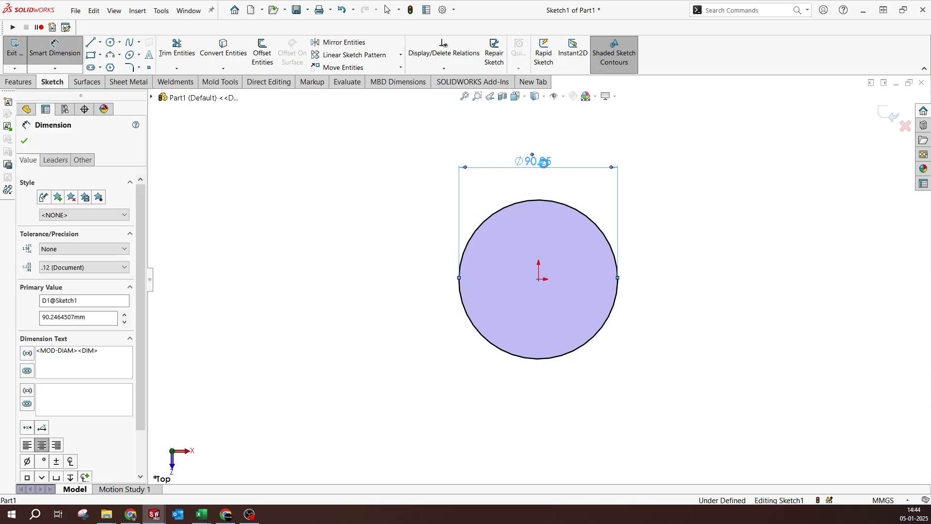
text(600)
key(Return)
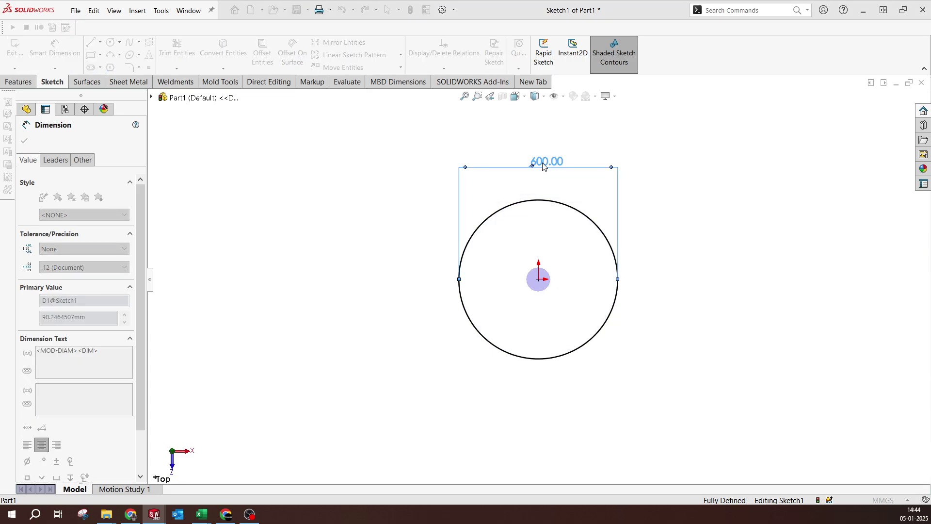
click(650, 225)
scroll(546, 272, down, 3)
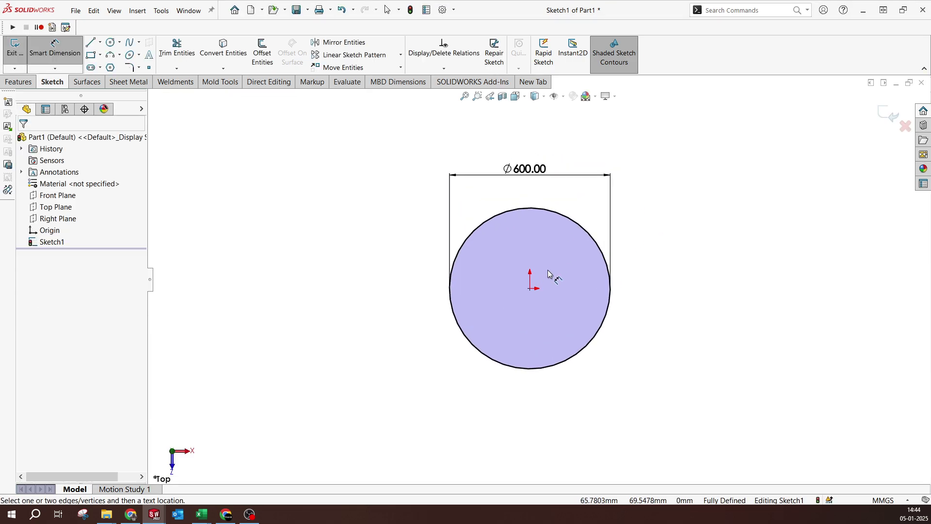
Offset the 600 mm circle inward by 20 mm to form the ring profile.
click(263, 53)
click(558, 214)
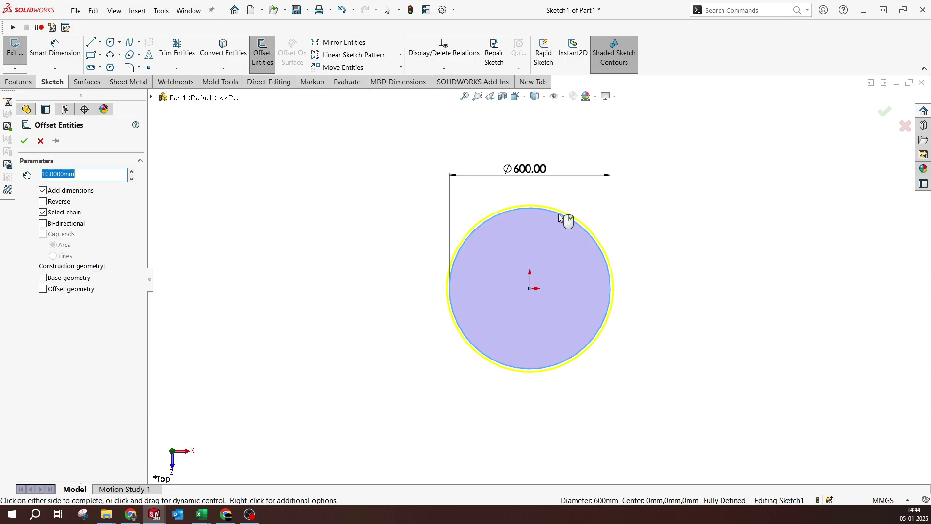
text(20)
key(Return)
click(43, 202)
click(54, 205)
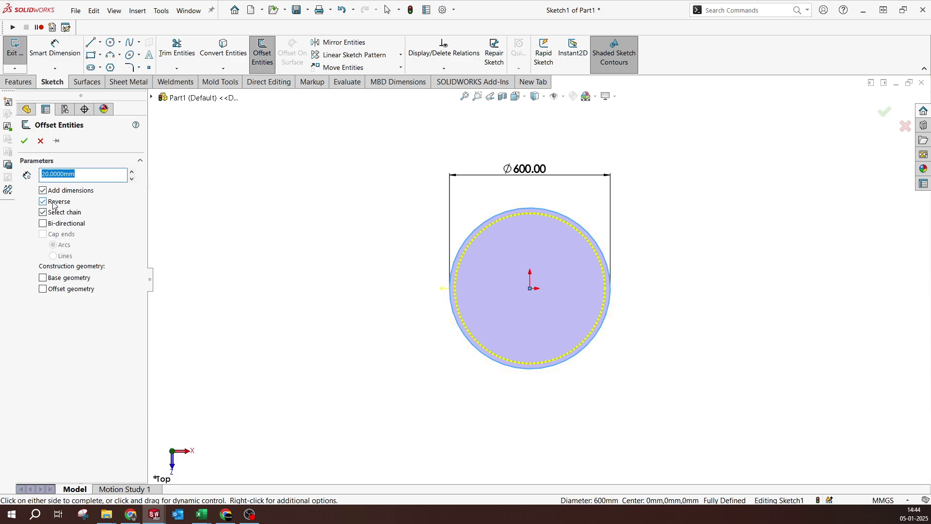
click(26, 141)
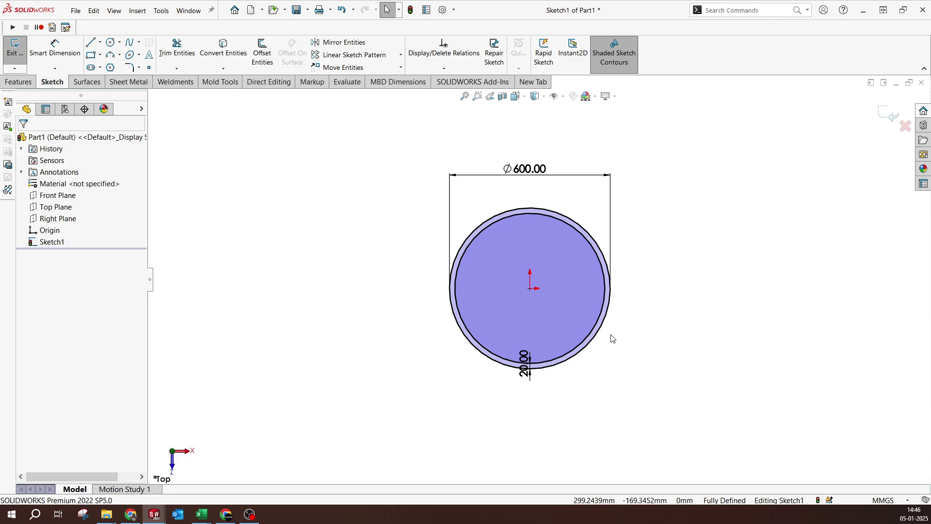
Extrude the ring profile as a blind boss with a depth of 20 mm.
click(29, 85)
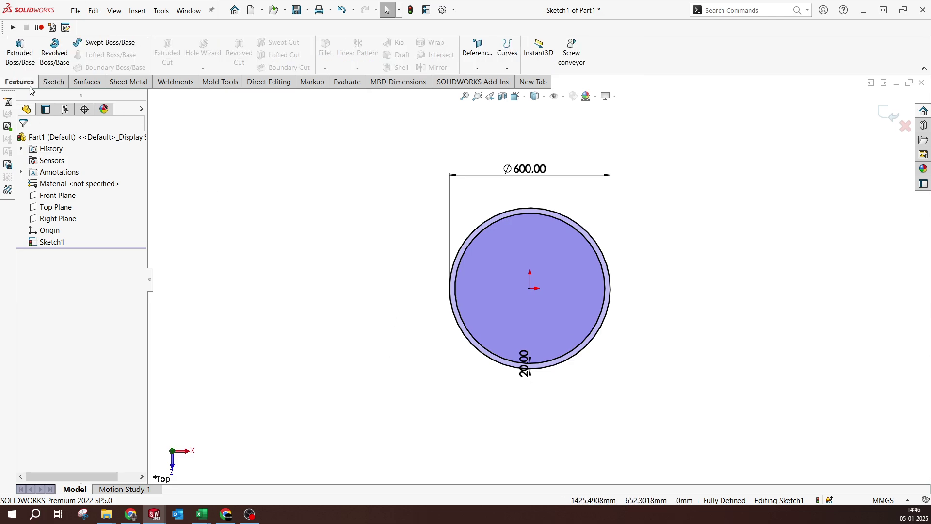
click(20, 51)
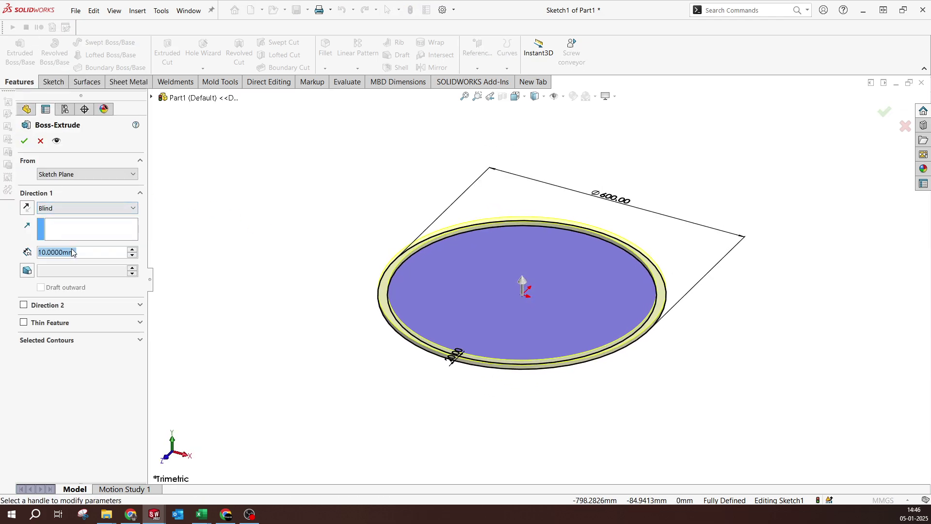
text(20)
key(Return)
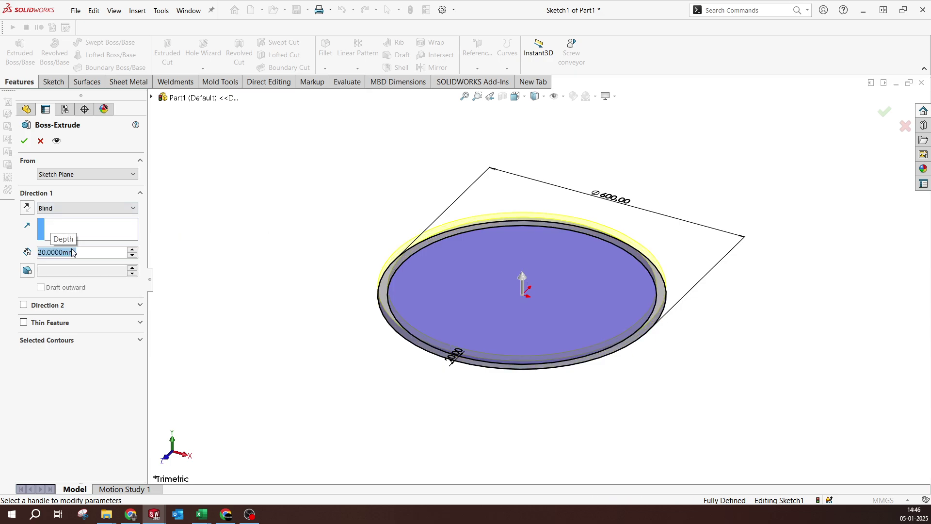
middle_drag(444, 304, 430, 268)
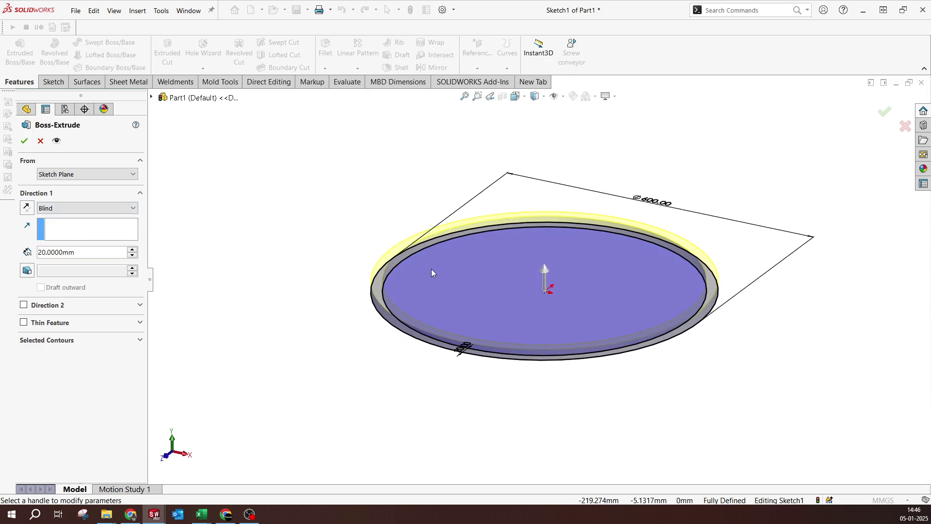
scroll(417, 335, down, 5)
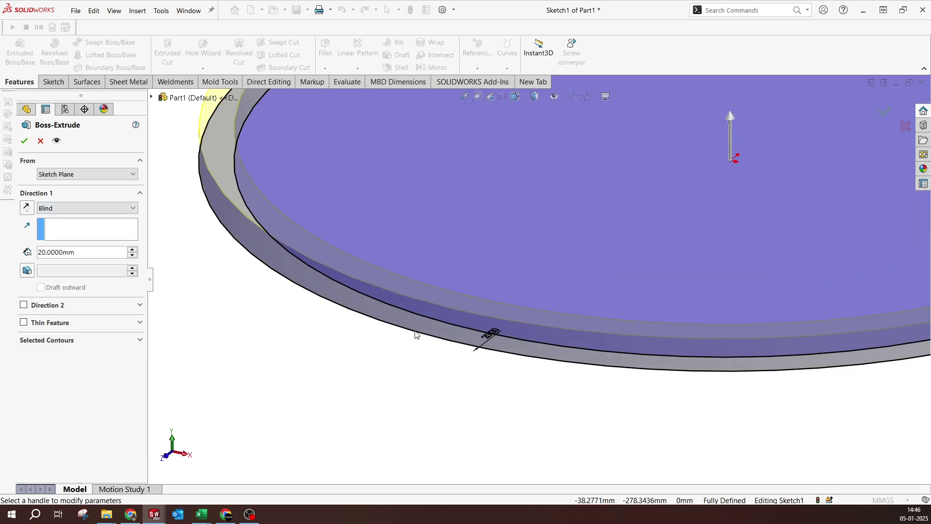
scroll(416, 334, up, 5)
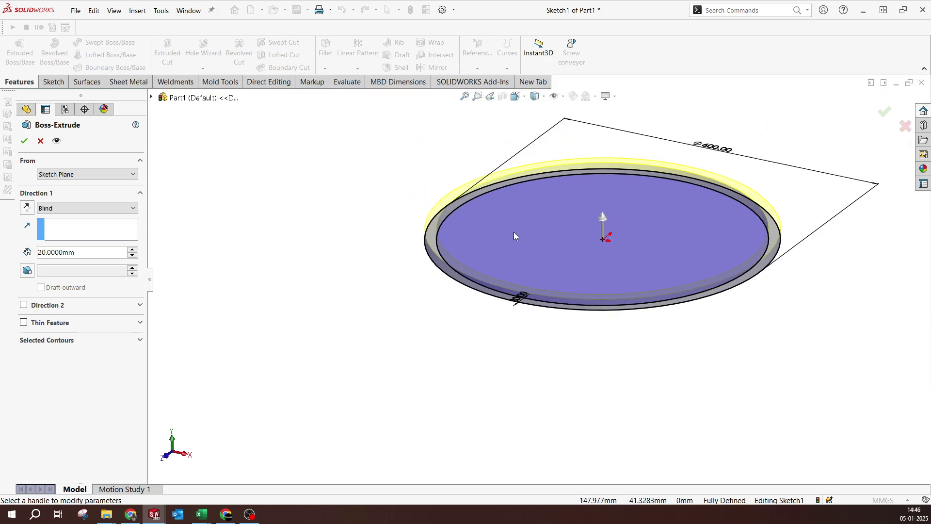
click(24, 141)
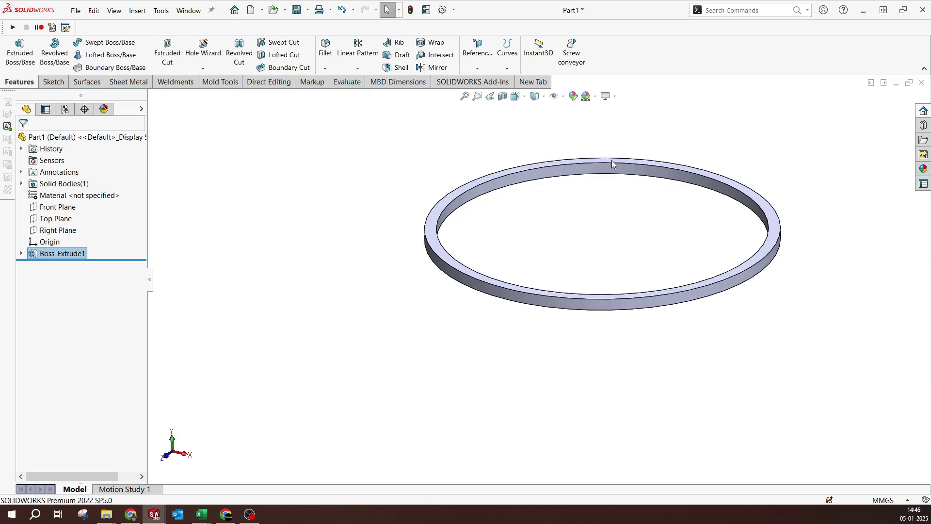
Start a sketch on the ring's upper face and draw a vertical 560 mm line across the inner circle through the origin.
click(647, 161)
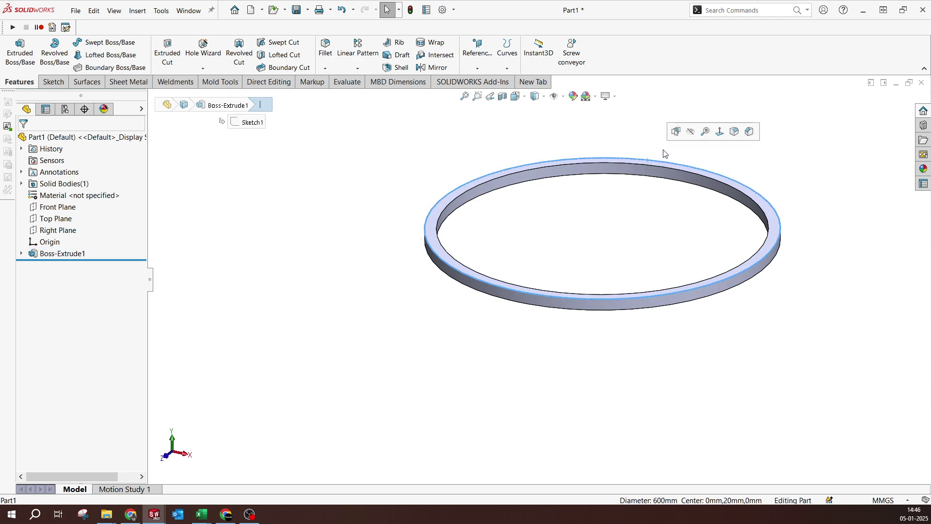
middle_drag(649, 202, 581, 185)
scroll(581, 186, down, 5)
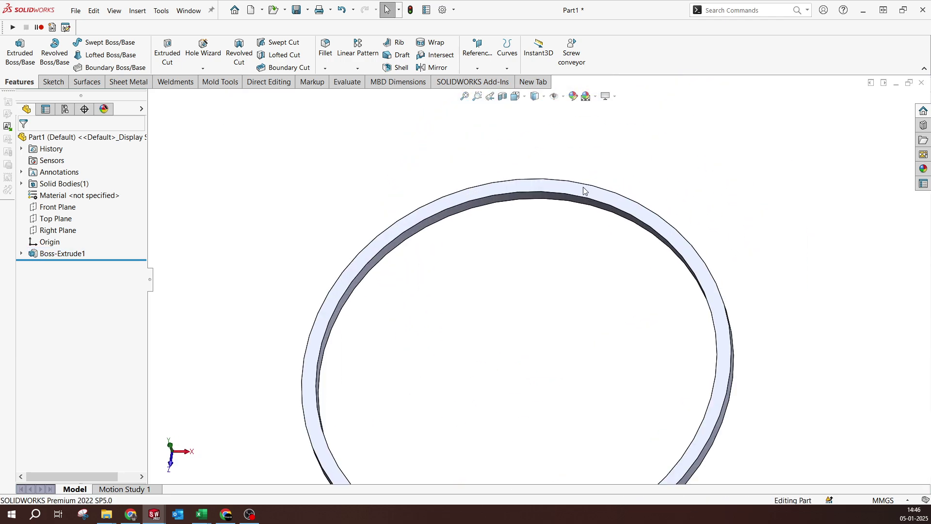
click(575, 181)
click(610, 159)
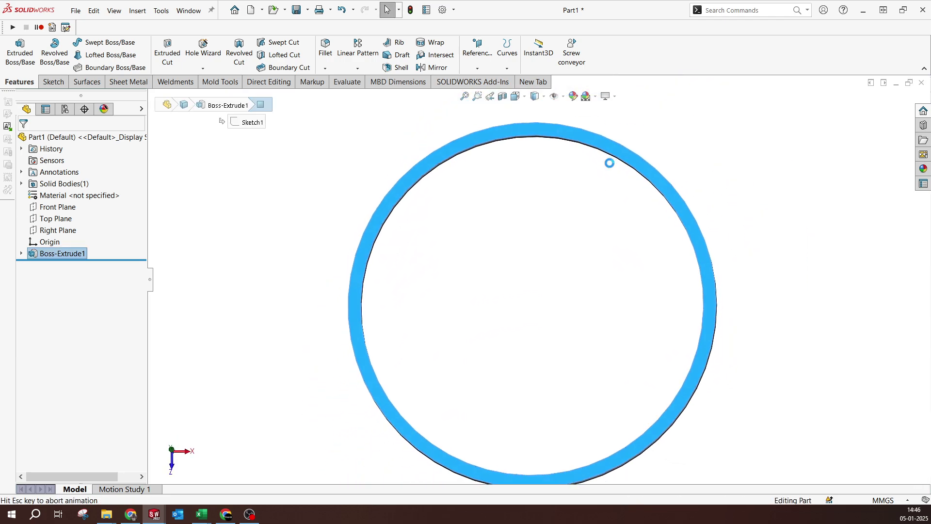
click(90, 42)
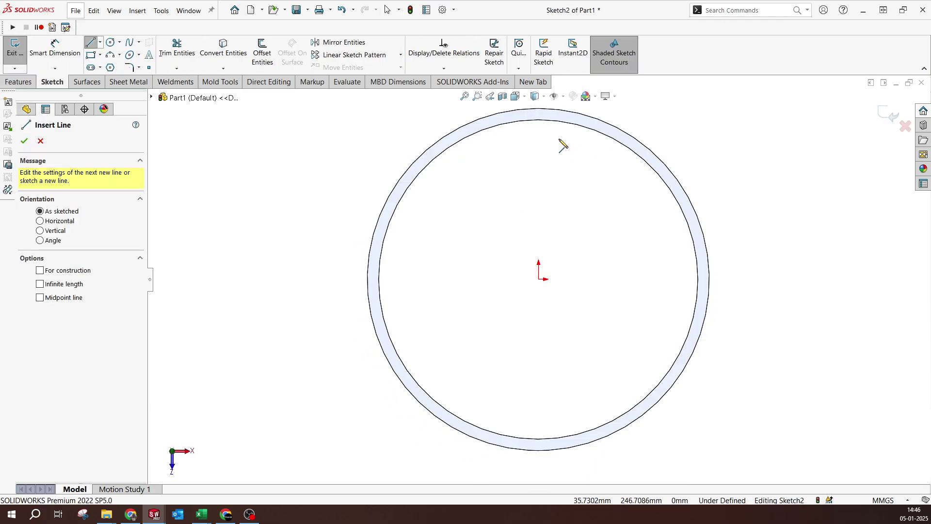
click(538, 120)
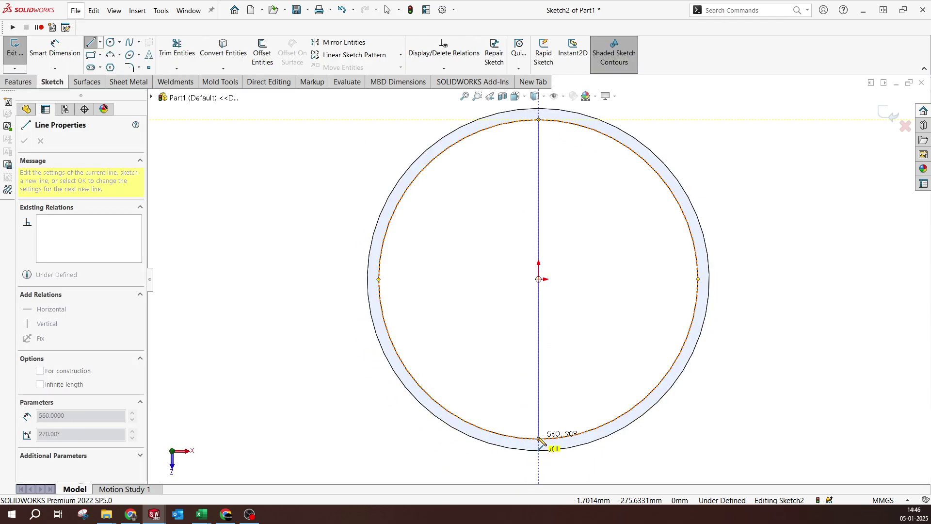
click(539, 438)
key(Escape)
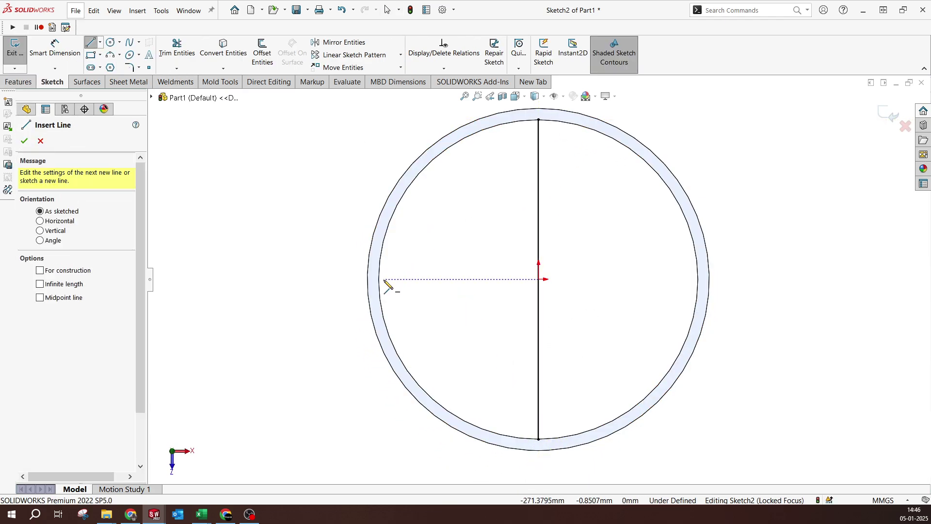
Draw a horizontal line across the inner circle through the origin and exit the sketch.
click(379, 279)
click(699, 279)
key(Escape)
key(Escape)
middle_drag(599, 242, 533, 203)
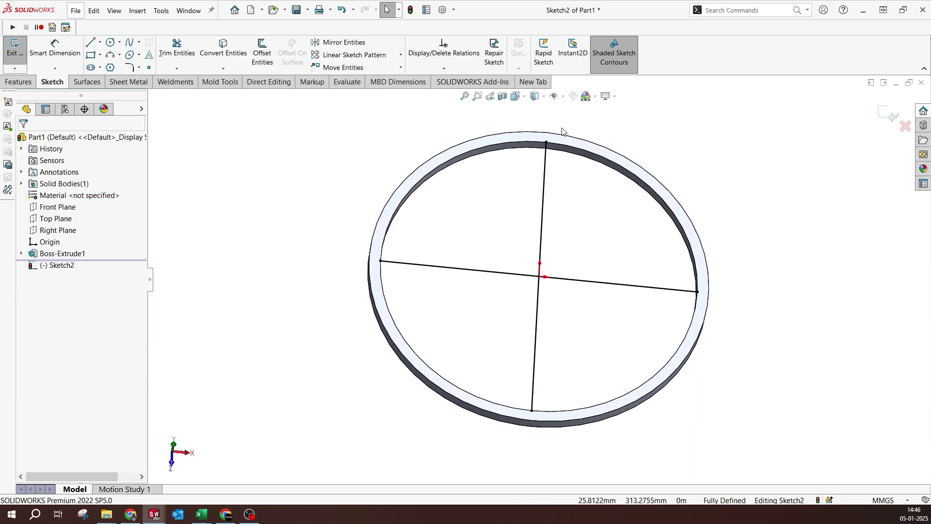
click(890, 115)
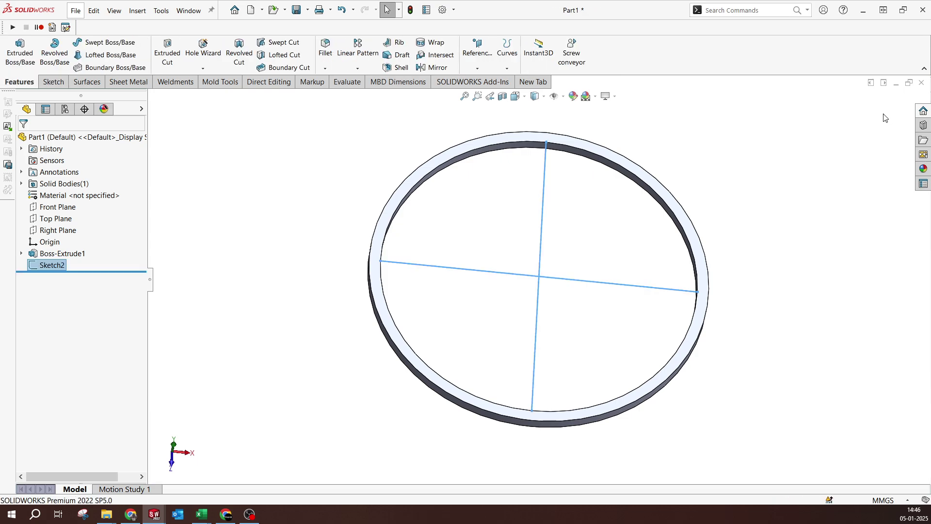
Extrude the crossed lines 20 mm down into the ring as a merged thin feature, mid-plane with 20 mm thickness.
click(20, 51)
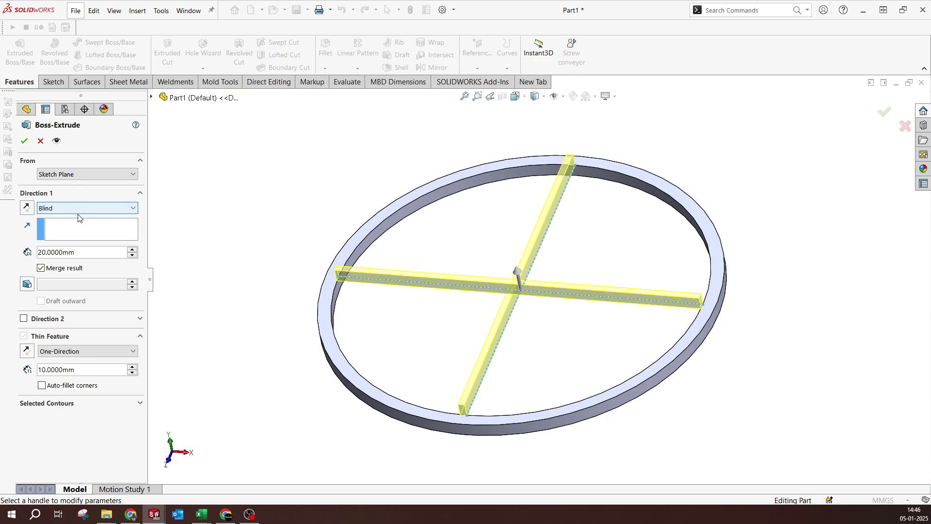
click(78, 176)
click(77, 174)
click(76, 369)
text(20)
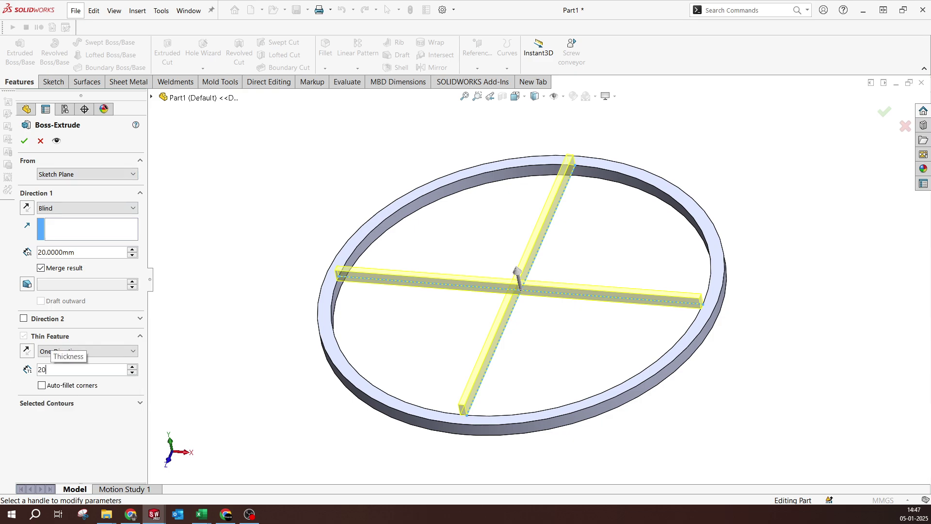
key(Return)
scroll(467, 396, down, 2)
scroll(467, 396, down, 2)
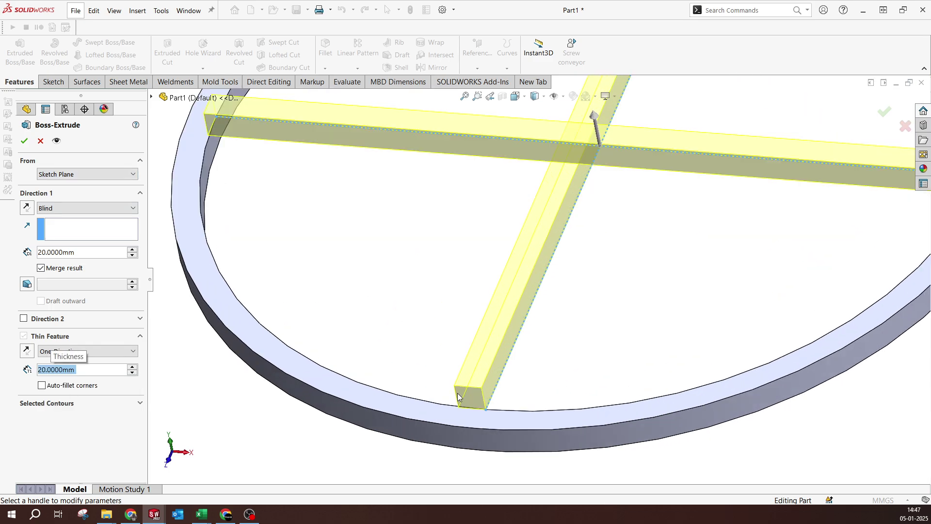
click(73, 351)
click(53, 370)
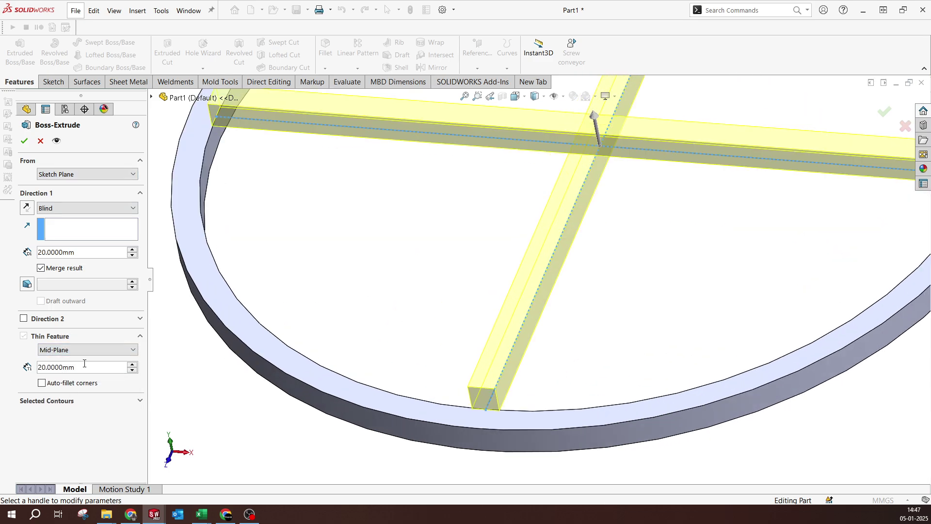
click(27, 209)
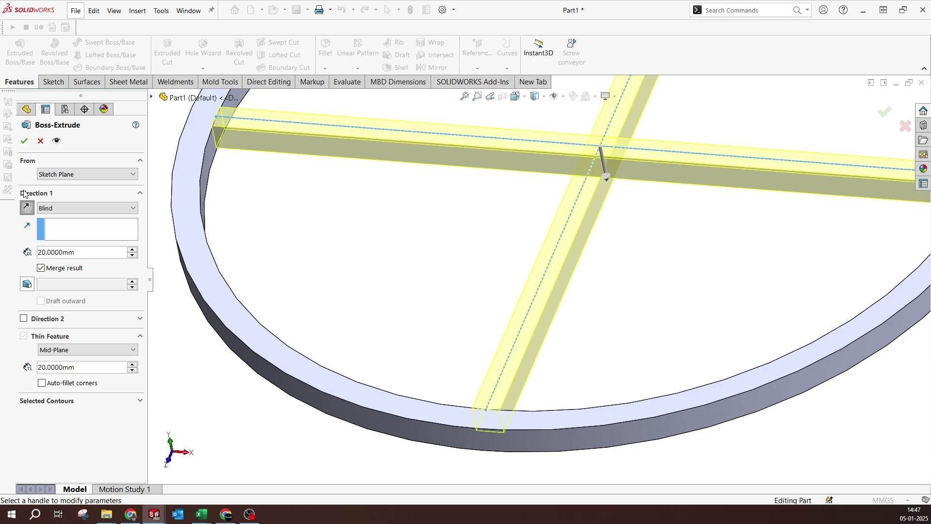
key(Return)
scroll(599, 220, up, 8)
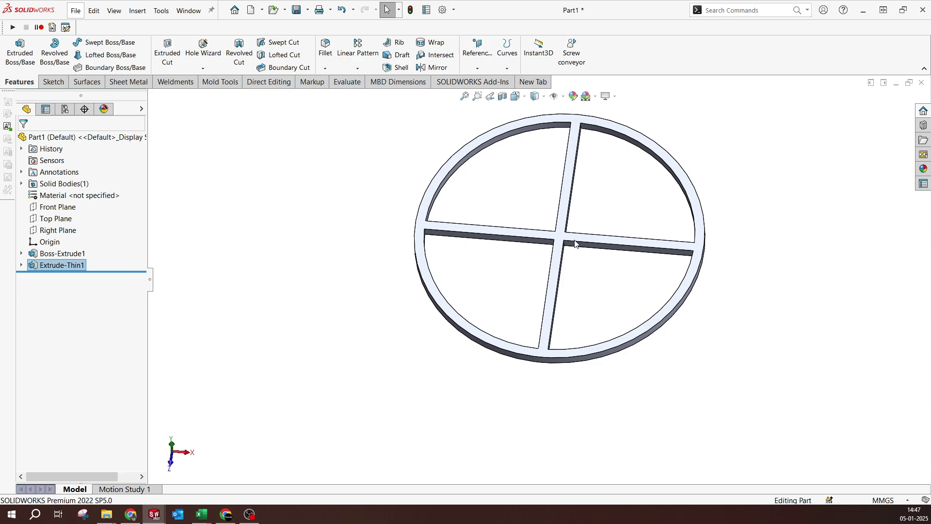
Start a sketch on the underside face of the ring and cross bars.
click(530, 206)
middle_drag(534, 171, 530, 212)
middle_drag(546, 328, 536, 217)
scroll(524, 219, down, 3)
click(524, 216)
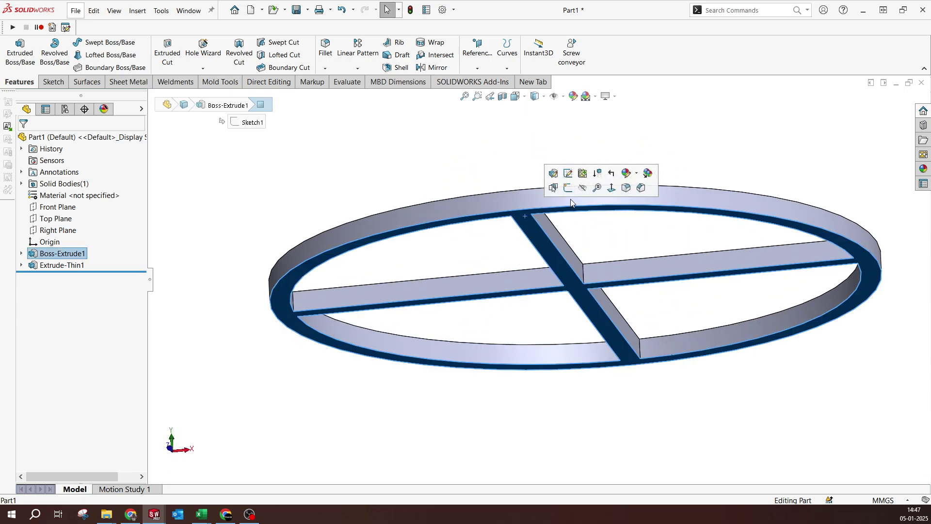
click(569, 190)
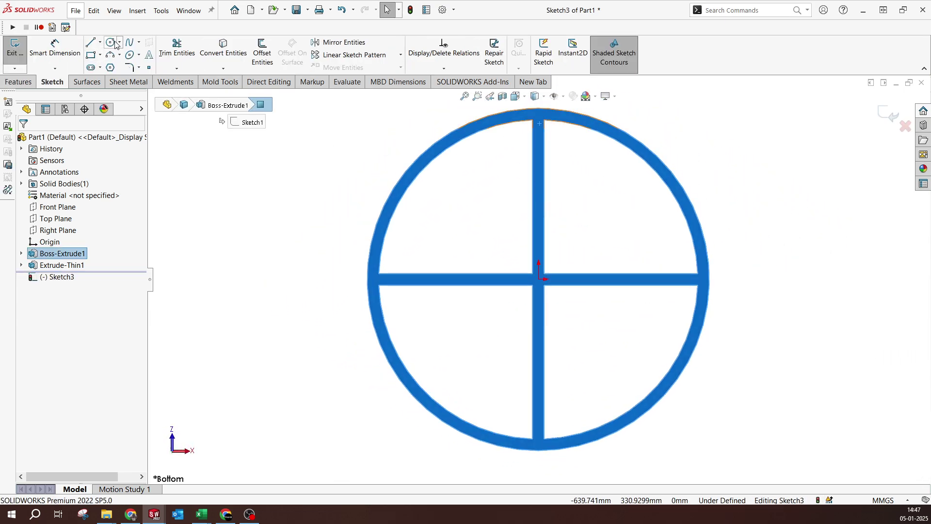
Draw a circle of about 291 mm radius centred on the origin, running within the ring's width.
click(110, 42)
click(539, 279)
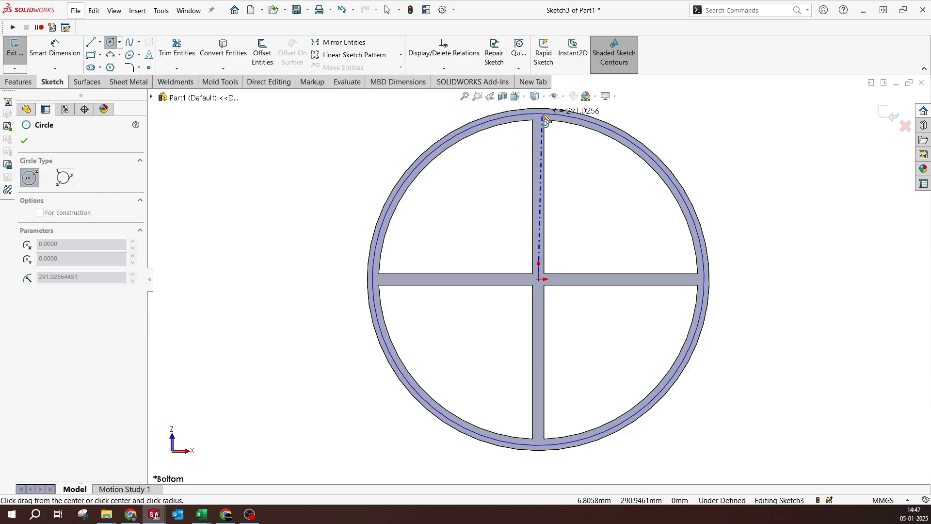
click(545, 118)
key(Escape)
scroll(548, 125, down, 5)
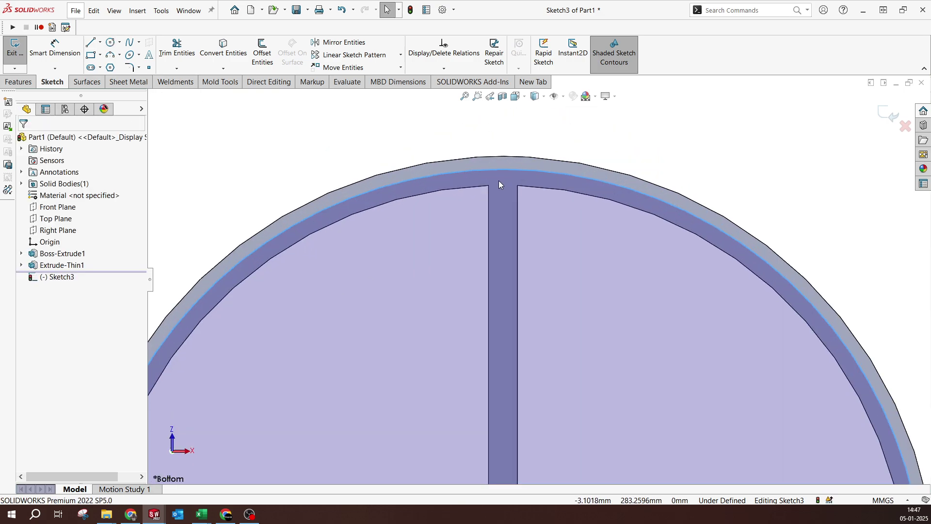
click(110, 42)
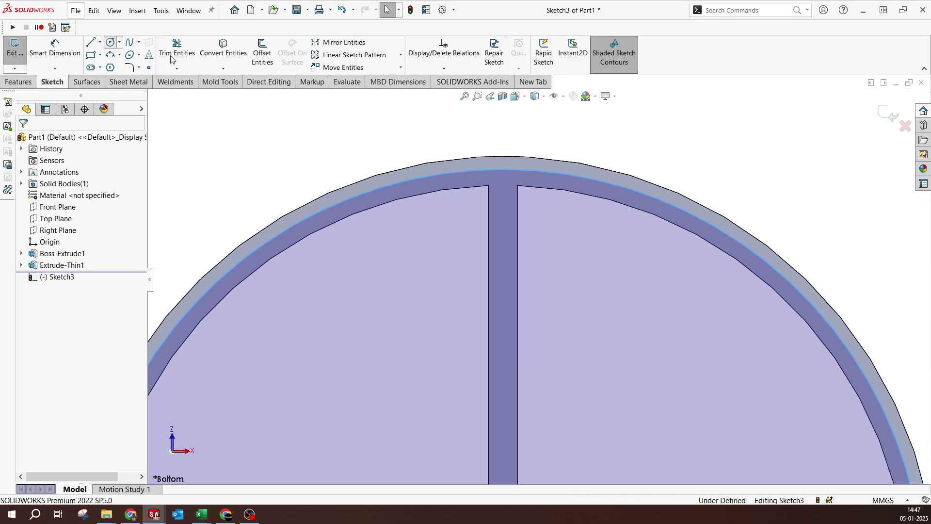
click(513, 177)
key(Escape)
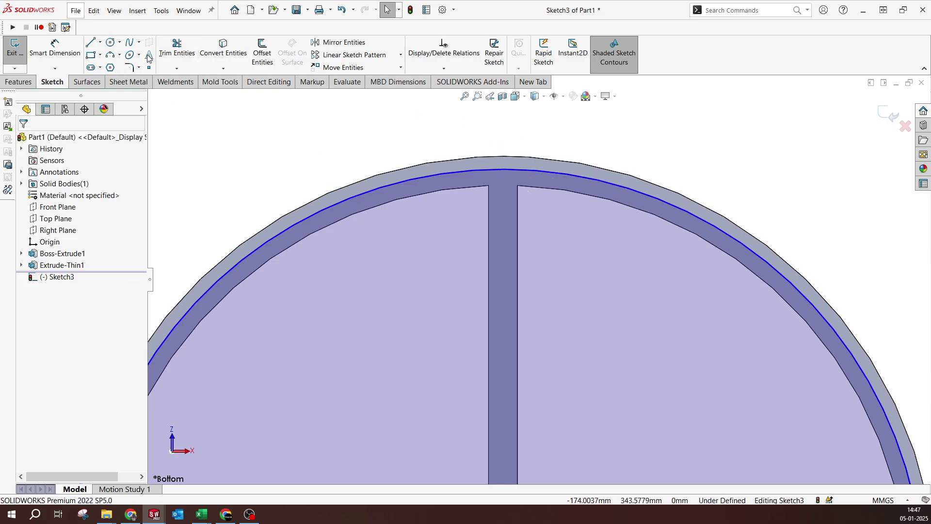
Draw a small circle about 10.5 mm in diameter, centred on the large circle in line with the vertical bar.
click(111, 42)
click(503, 170)
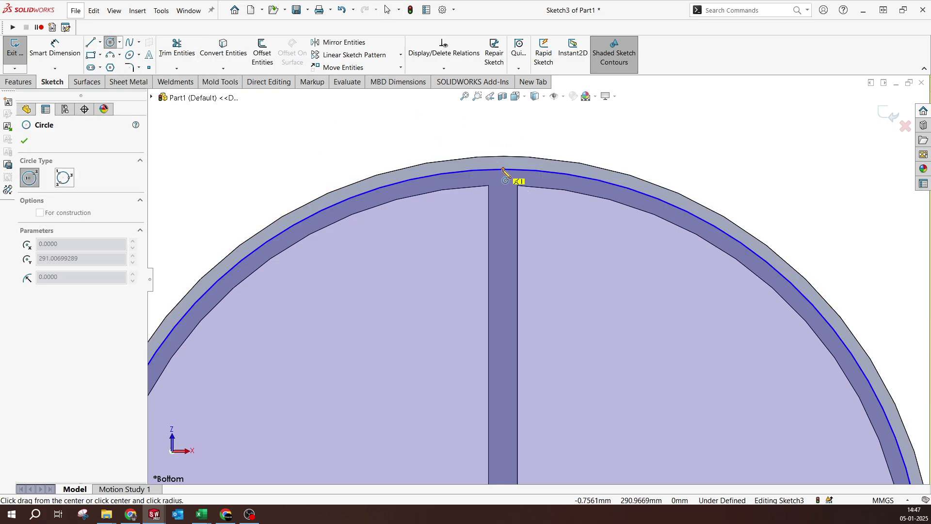
scroll(506, 165, down, 3)
click(516, 197)
key(Escape)
Dimension the large circle 10 mm inside the ring's outer edge and make it construction geometry.
right_drag(549, 199, 568, 209)
click(567, 209)
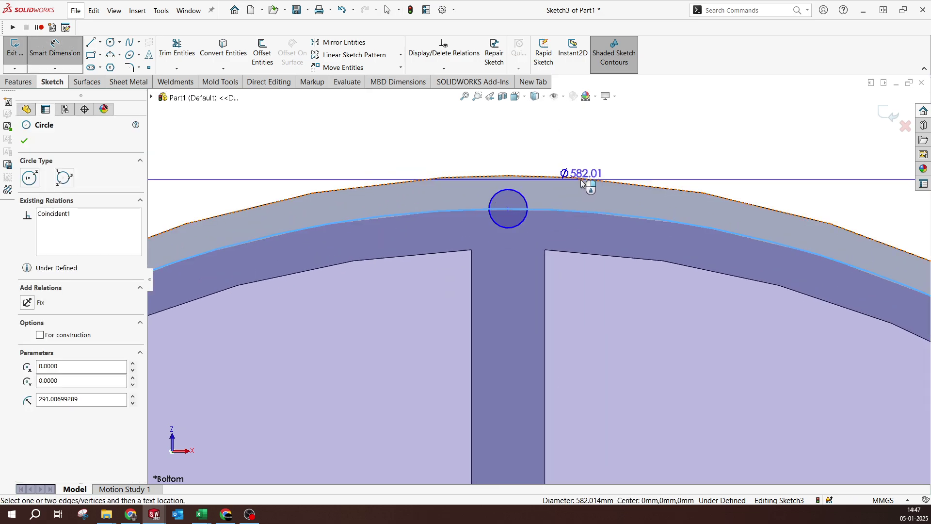
click(523, 199)
click(593, 192)
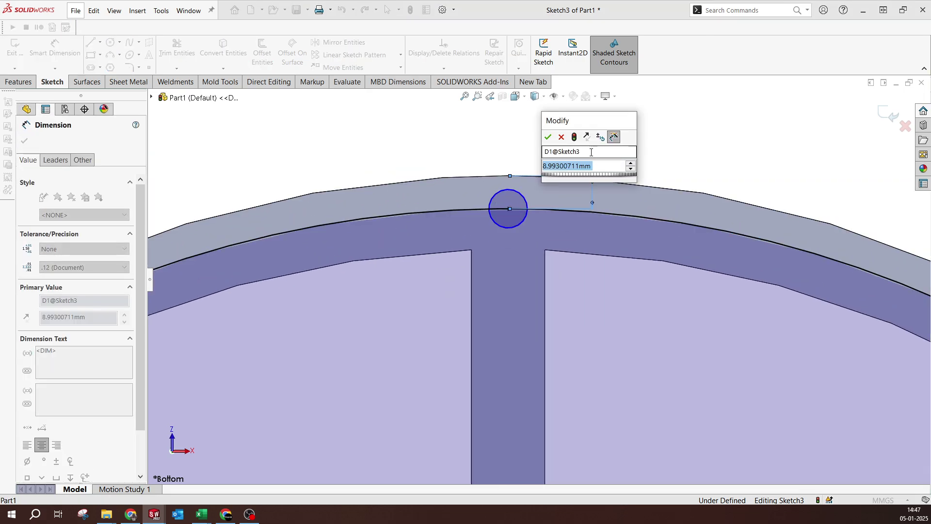
text(10)
key(Return)
key(Escape)
click(626, 221)
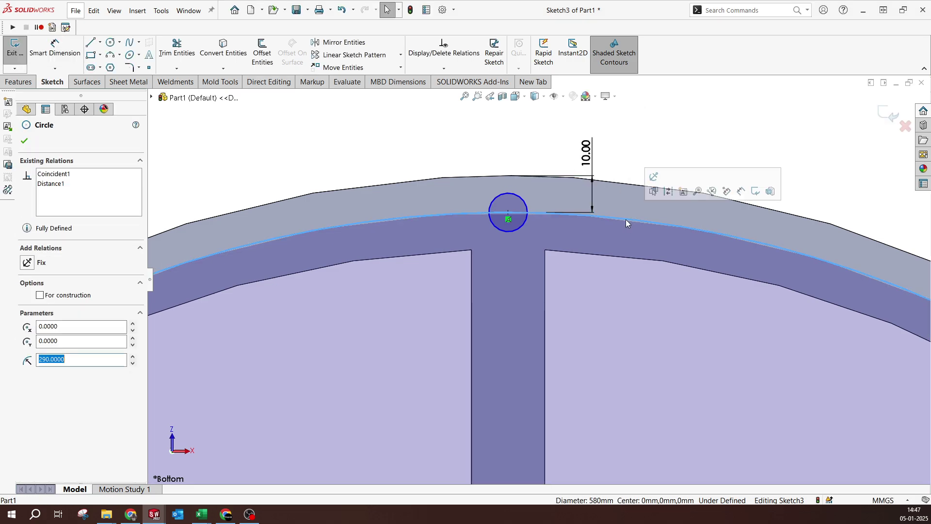
click(669, 192)
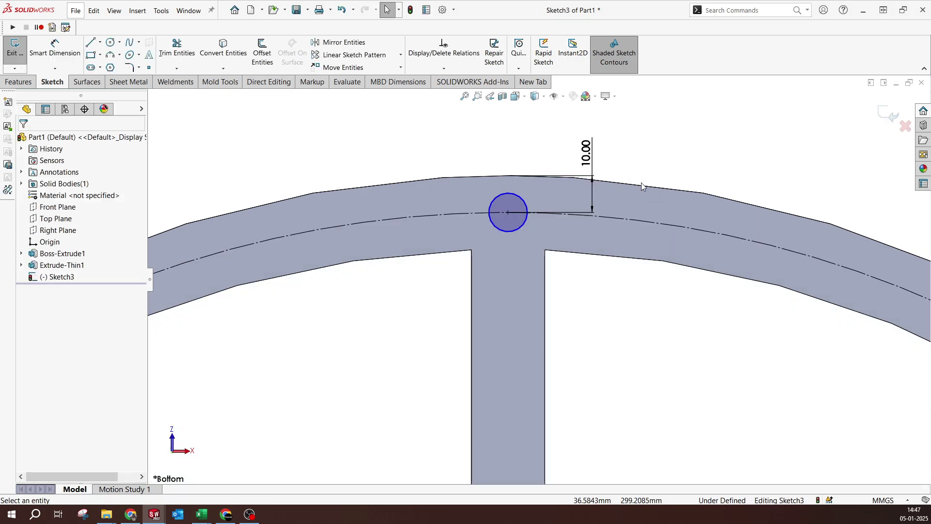
Dimension the small circle's diameter as 18 mm.
key(d)
click(490, 229)
click(403, 296)
text(18)
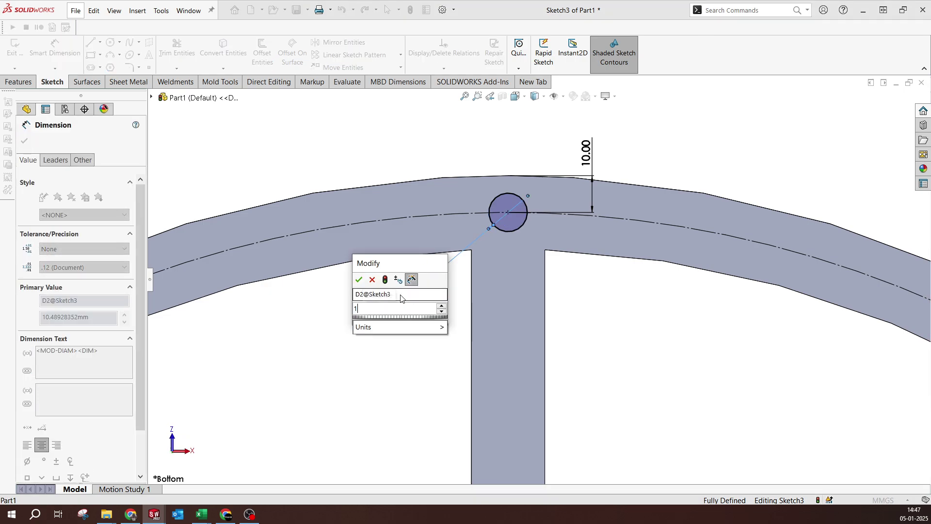
key(Return)
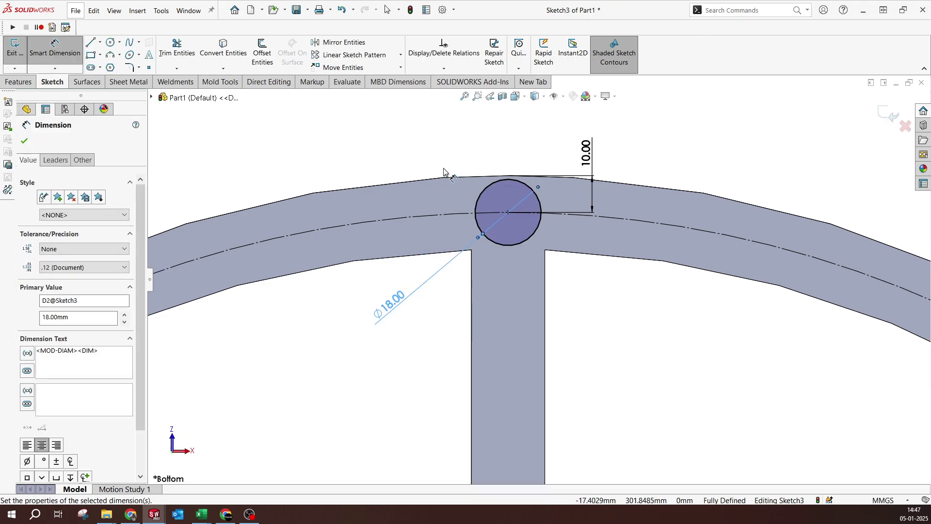
Set up a circular sketch pattern around the origin with the 18 mm circle as the only patterned entity.
click(401, 55)
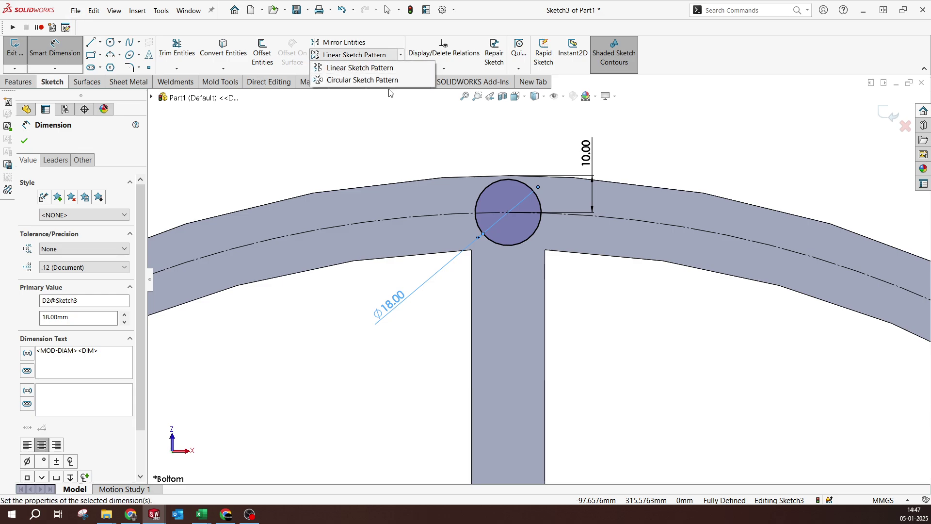
click(352, 80)
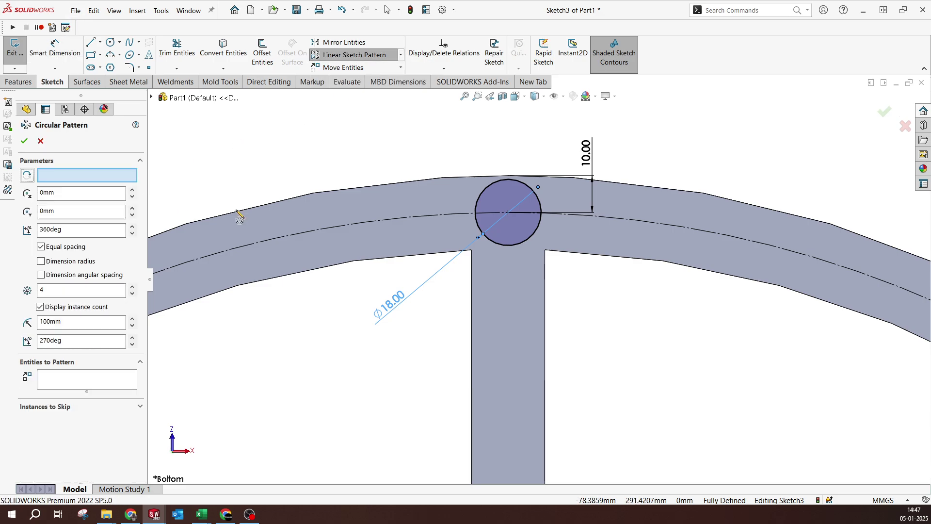
click(390, 219)
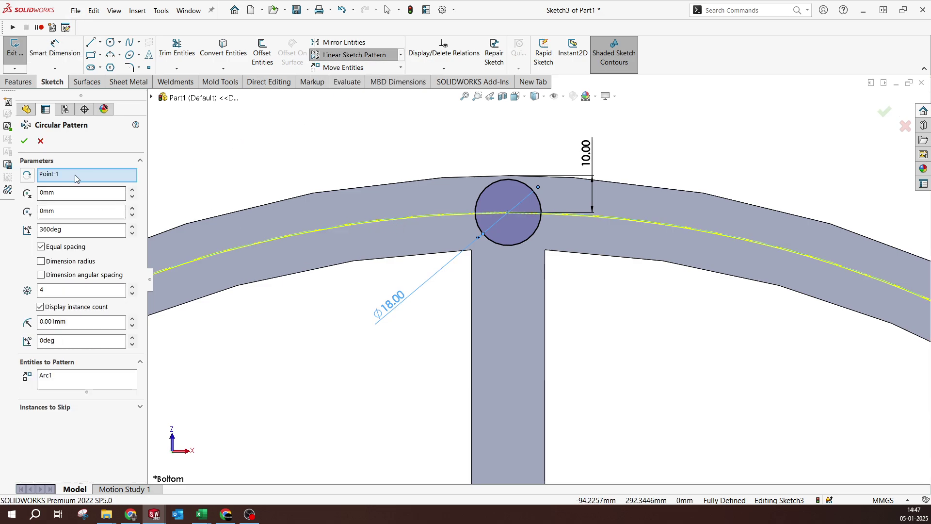
click(63, 378)
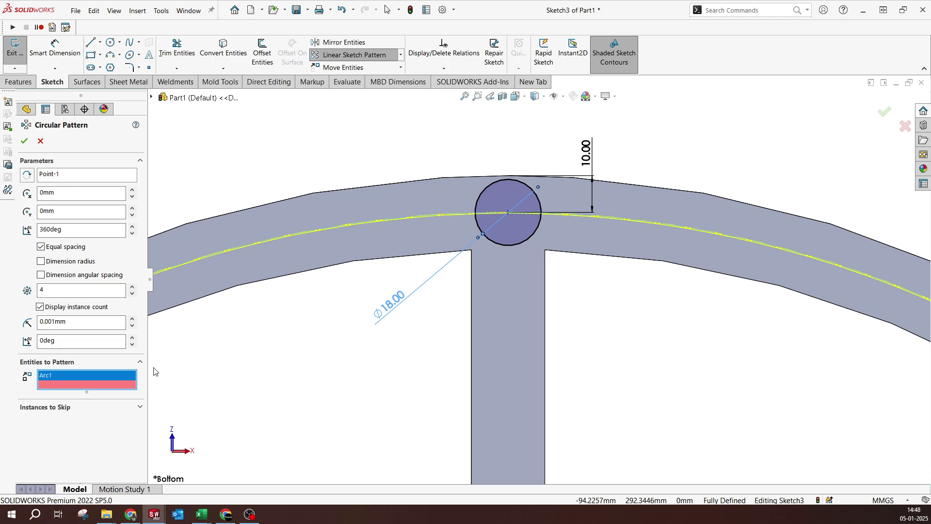
click(535, 237)
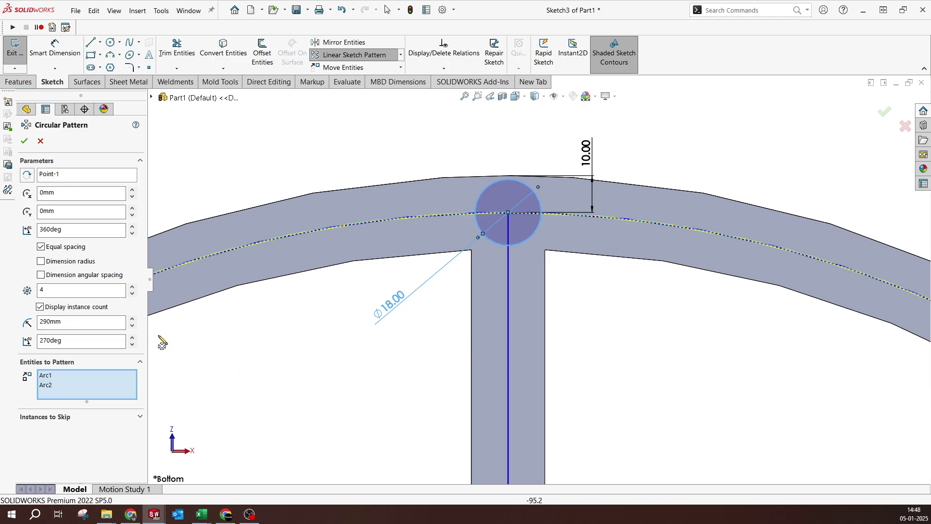
right_click(73, 376)
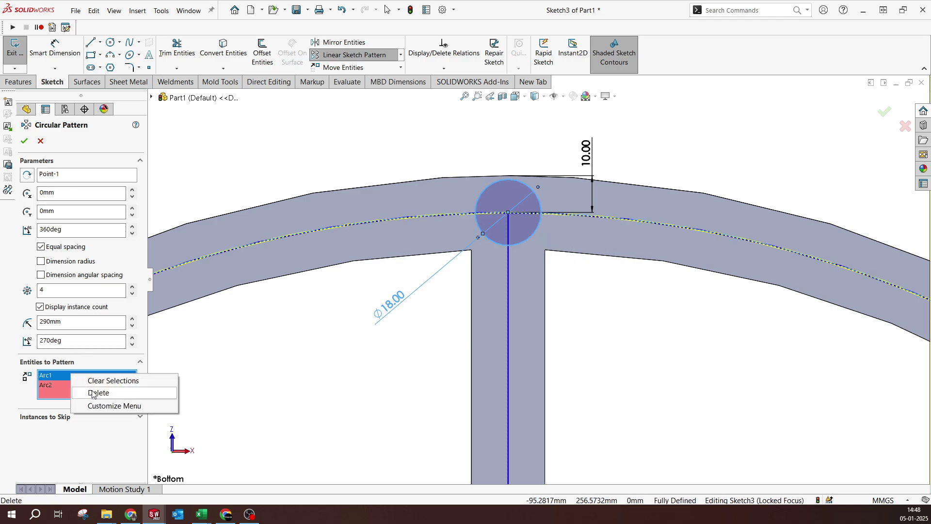
click(150, 391)
Set the circular pattern to 6 equally spaced instances over 360 degrees, apply it and exit the sketch.
scroll(631, 248, down, 3)
scroll(633, 310, down, 5)
scroll(636, 336, up, 3)
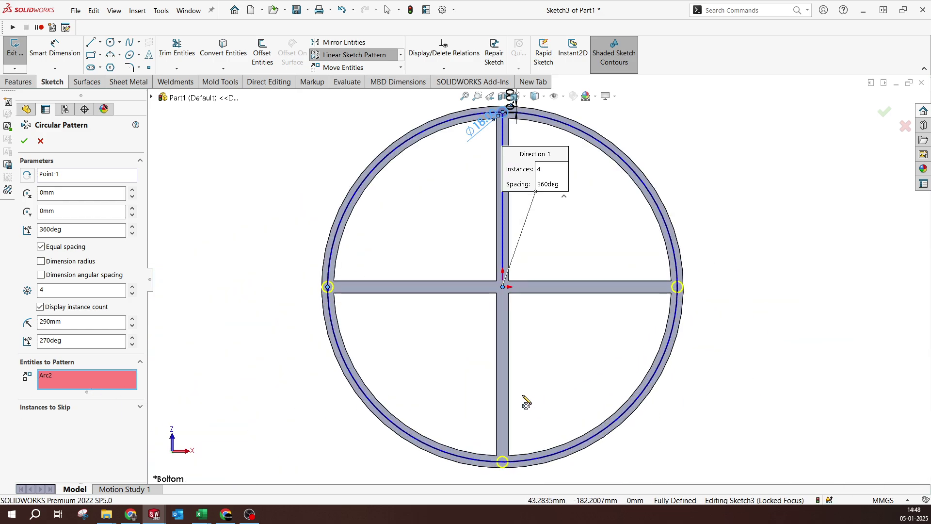
click(135, 288)
click(136, 288)
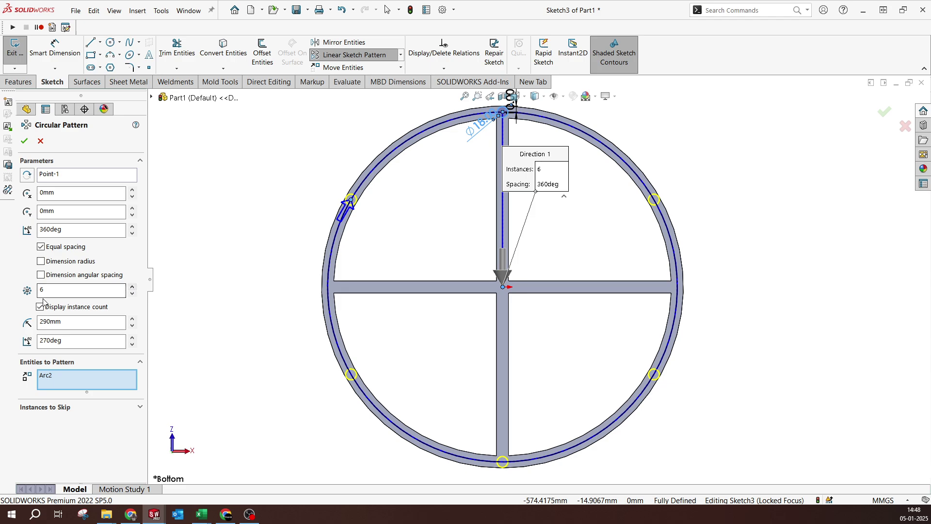
click(24, 141)
scroll(577, 235, down, 2)
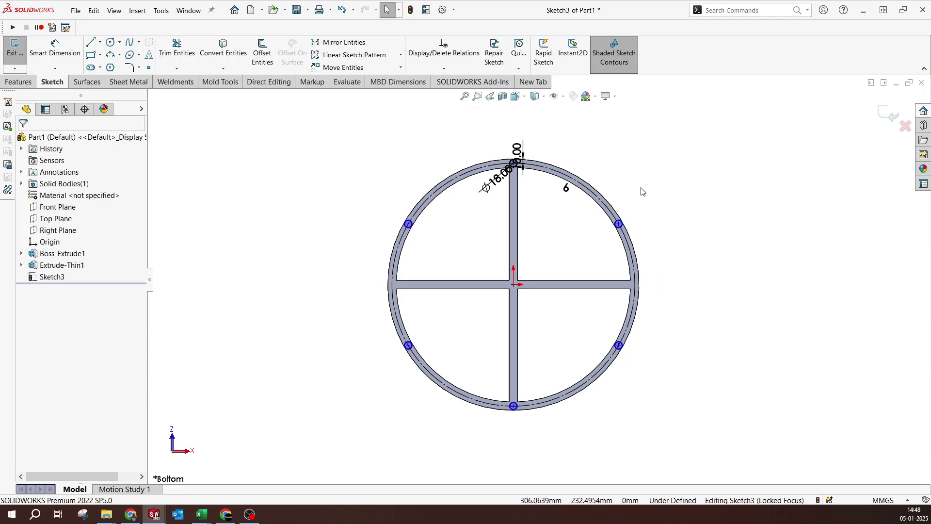
mouse_move(640, 191)
middle_down()
mouse_move(570, 257)
mouse_move(7, 91)
middle_up()
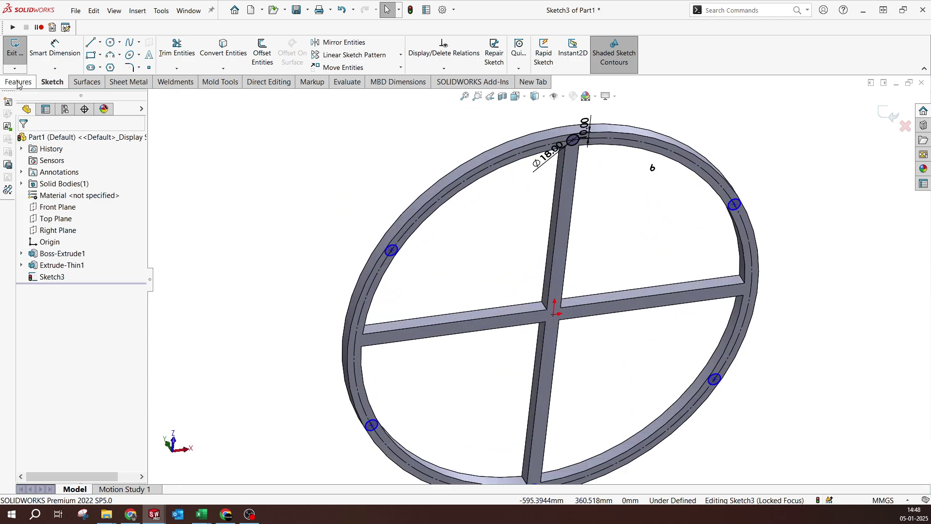
click(891, 115)
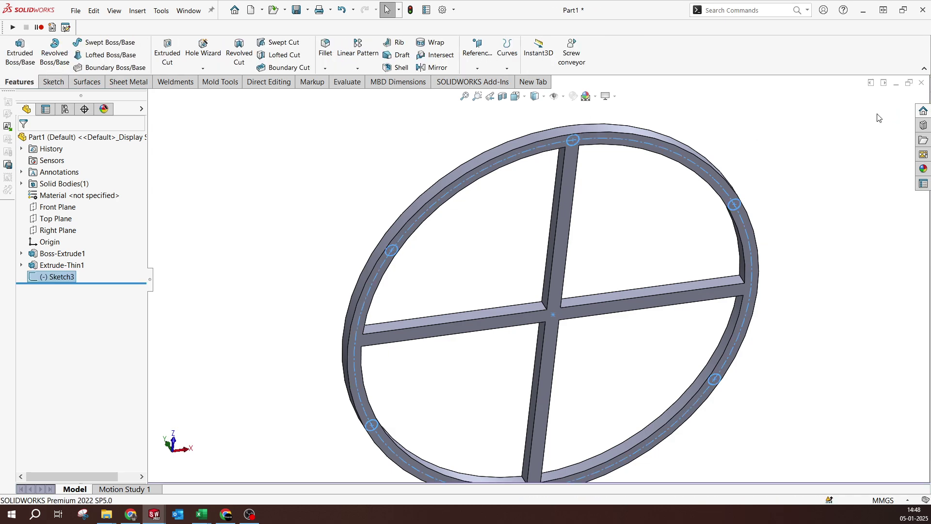
Extrude the six patterned circles as a merged blind boss with a depth of 15 mm.
click(18, 53)
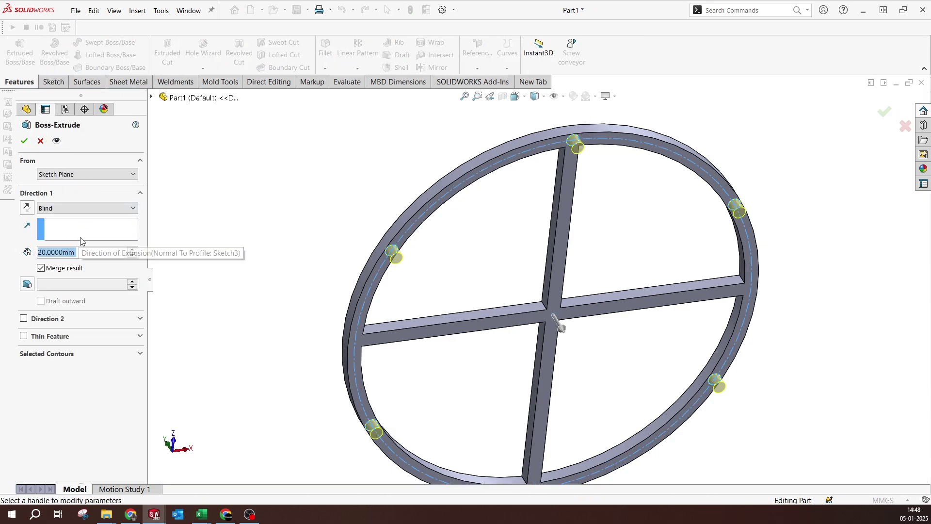
text(158)
key(Return)
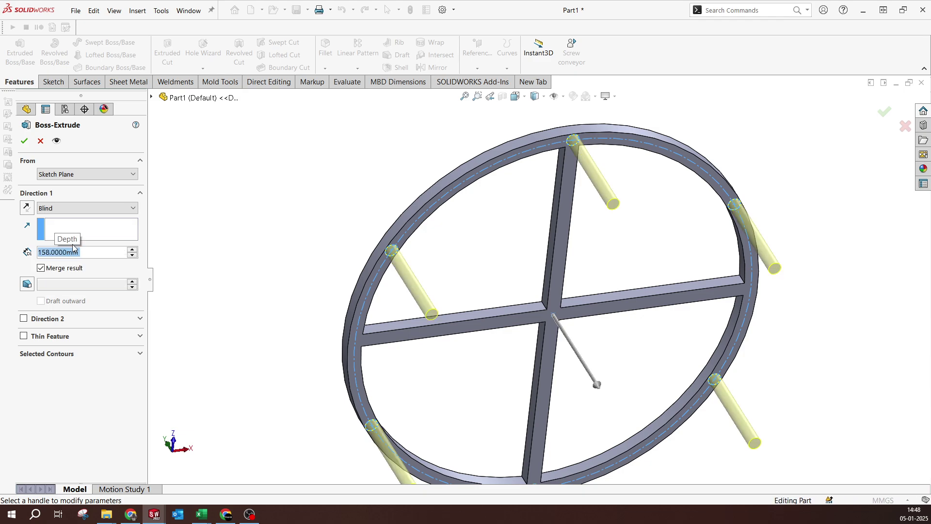
text(15)
key(Return)
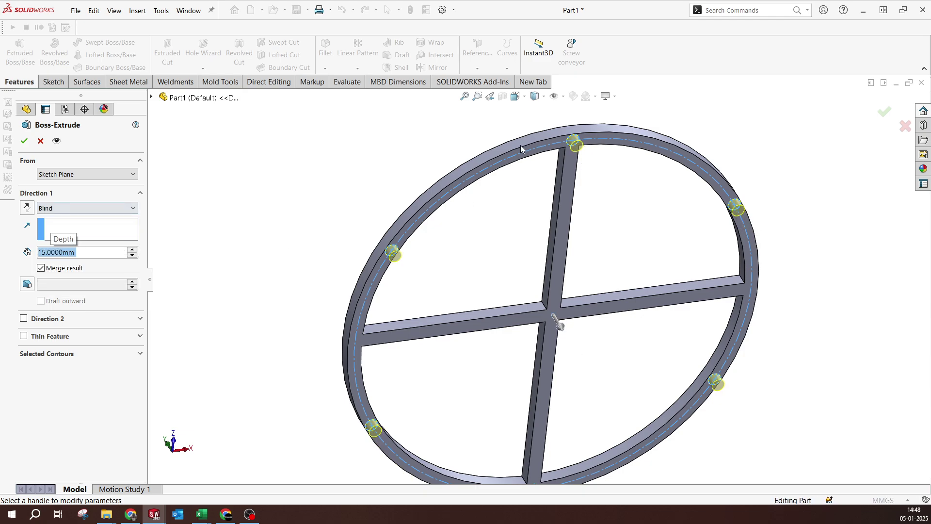
scroll(558, 145, down, 5)
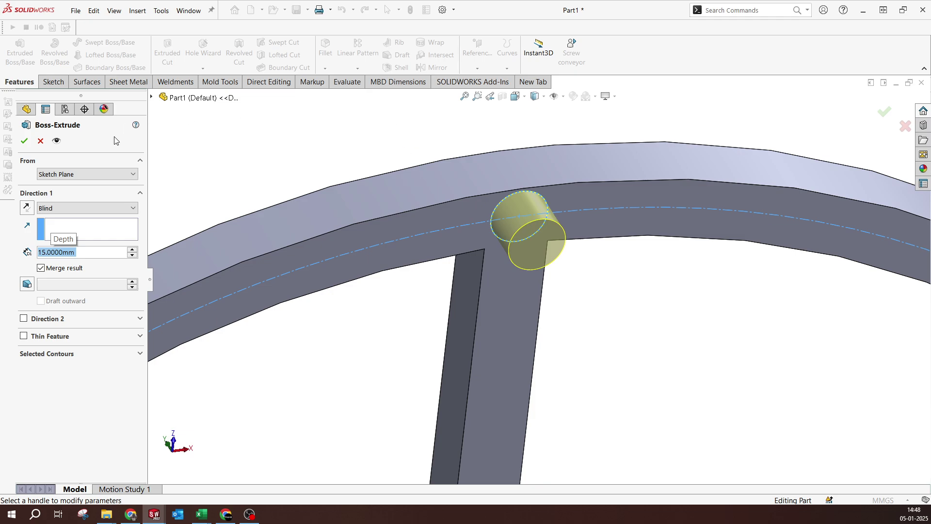
click(23, 141)
Start another sketch on the ring's underside face, around the extruded pegs.
scroll(461, 218, up, 5)
middle_drag(462, 218, 485, 299)
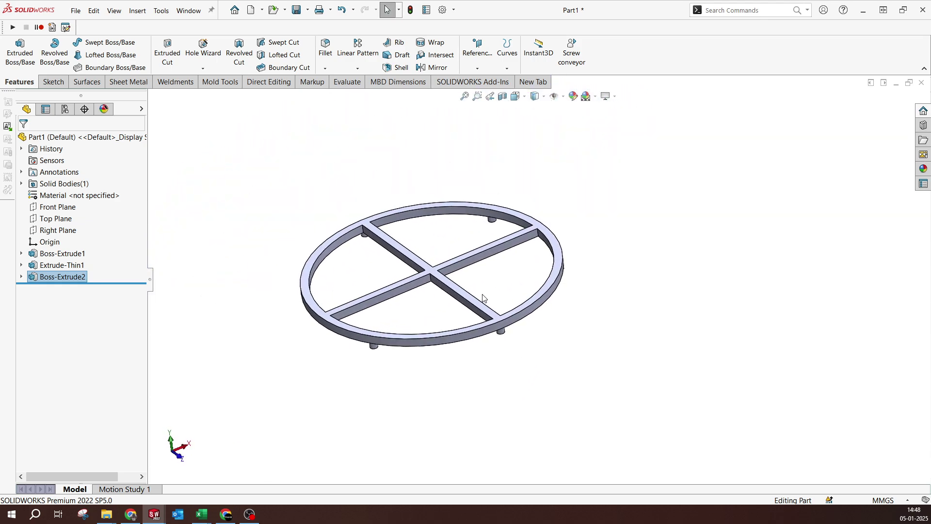
middle_drag(441, 325, 333, 282)
scroll(286, 296, down, 5)
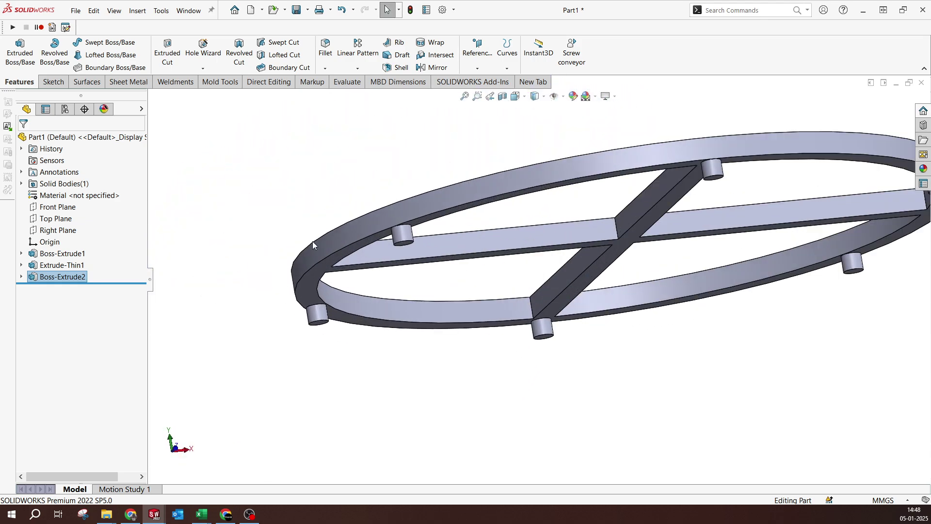
scroll(331, 237, up, 2)
click(334, 238)
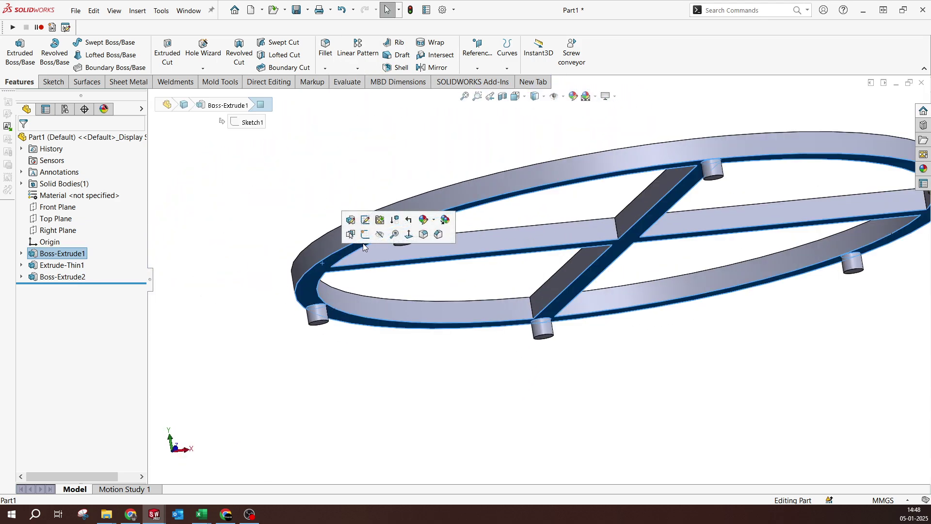
click(369, 239)
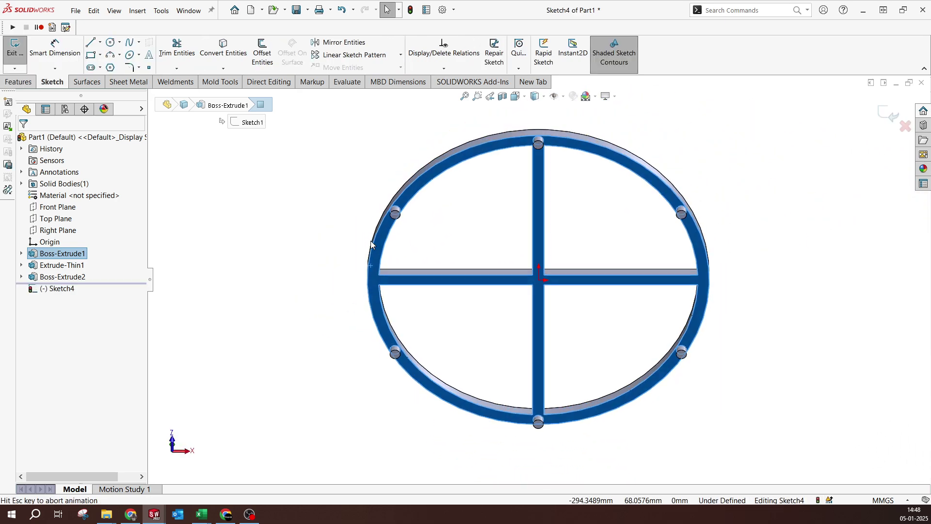
Convert the ring's outer edge into a sketch circle and offset it 20 mm outward with a dimension.
key(Escape)
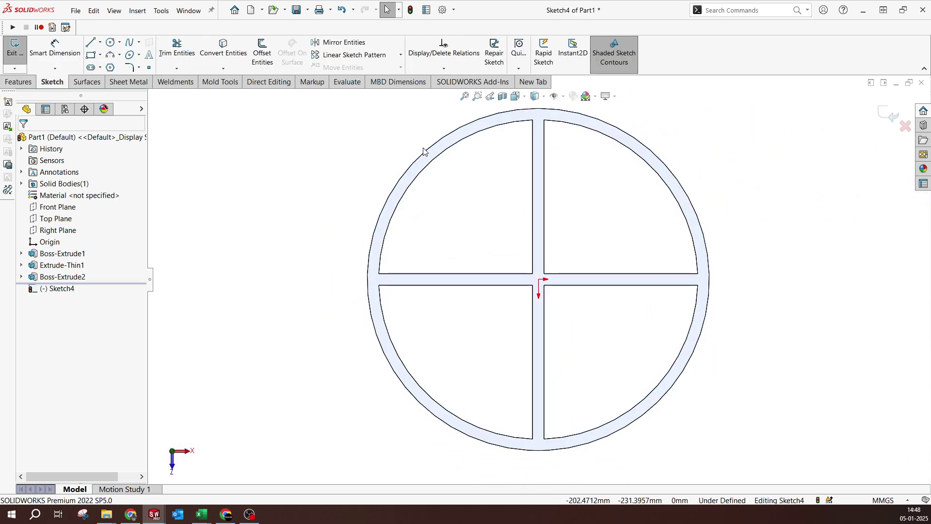
click(230, 54)
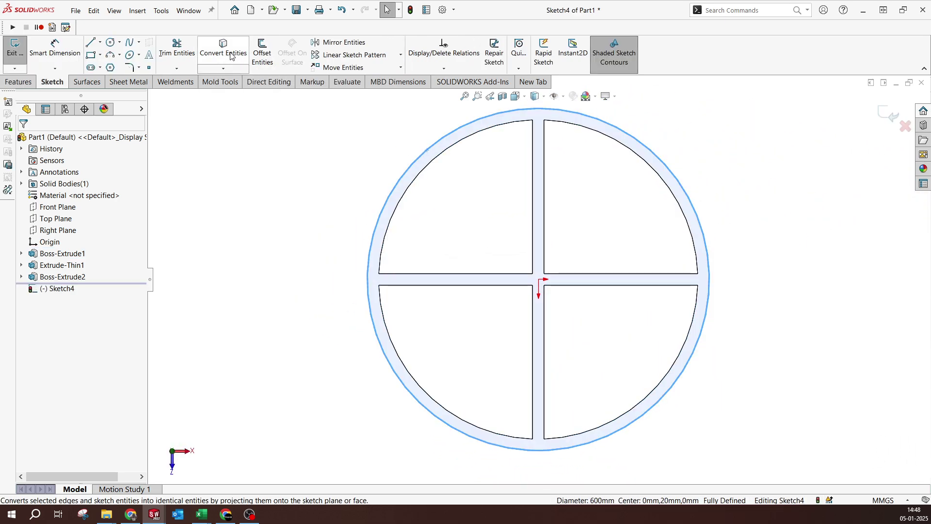
click(262, 55)
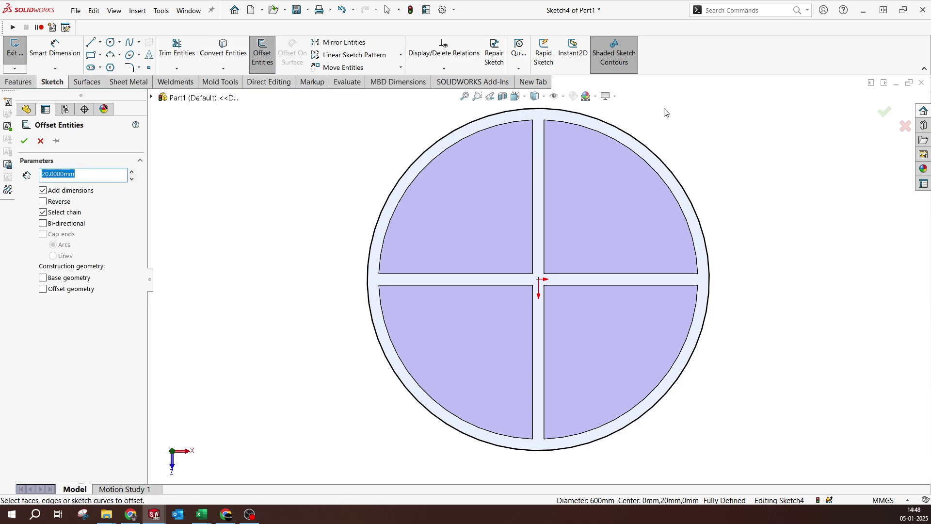
key(Escape)
click(595, 119)
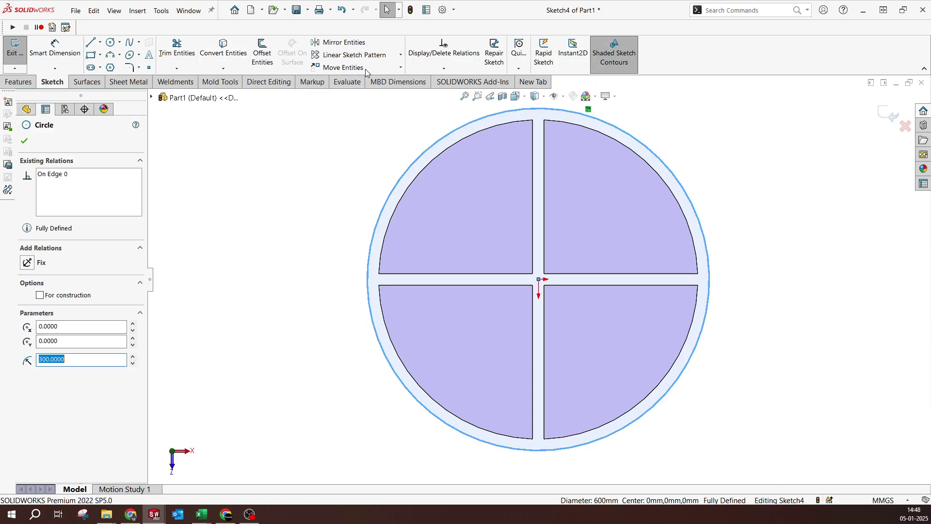
click(266, 58)
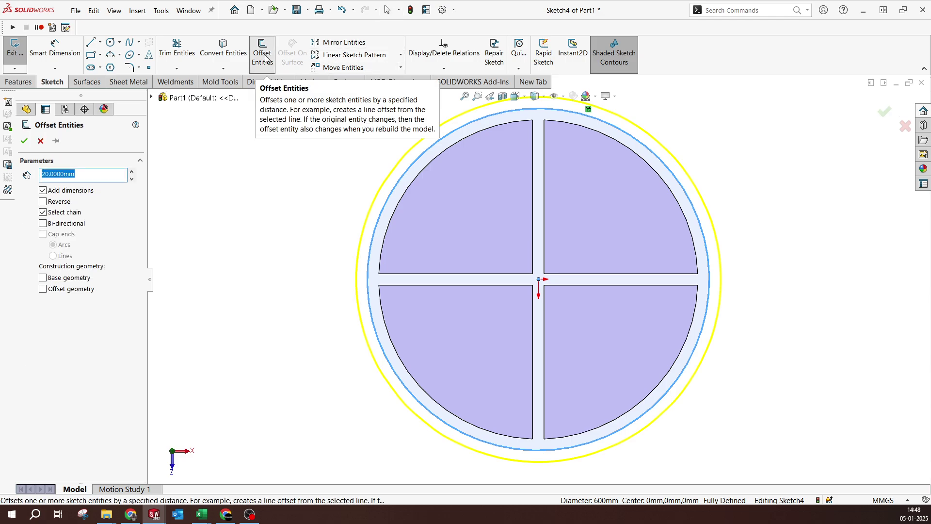
click(24, 142)
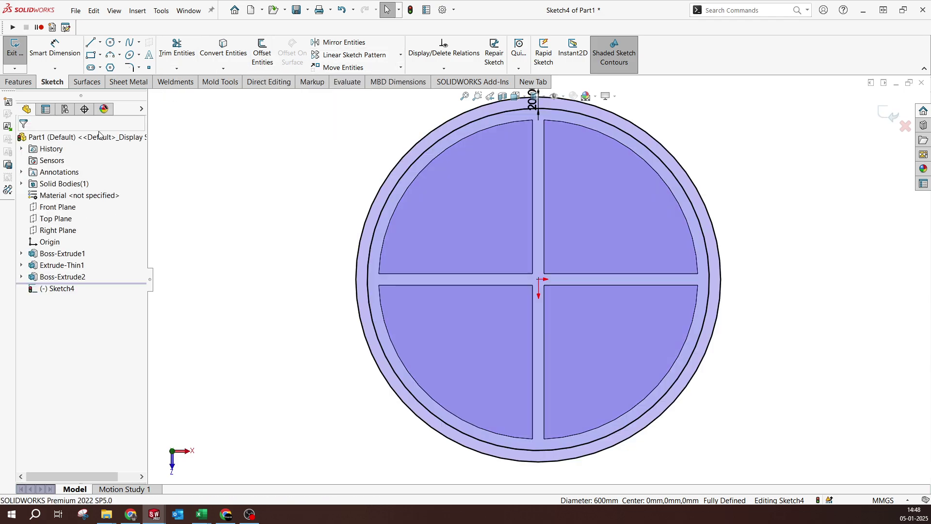
Draw a horizontal line across both circles below the origin and dimension it 100 mm from the origin.
click(90, 43)
click(326, 321)
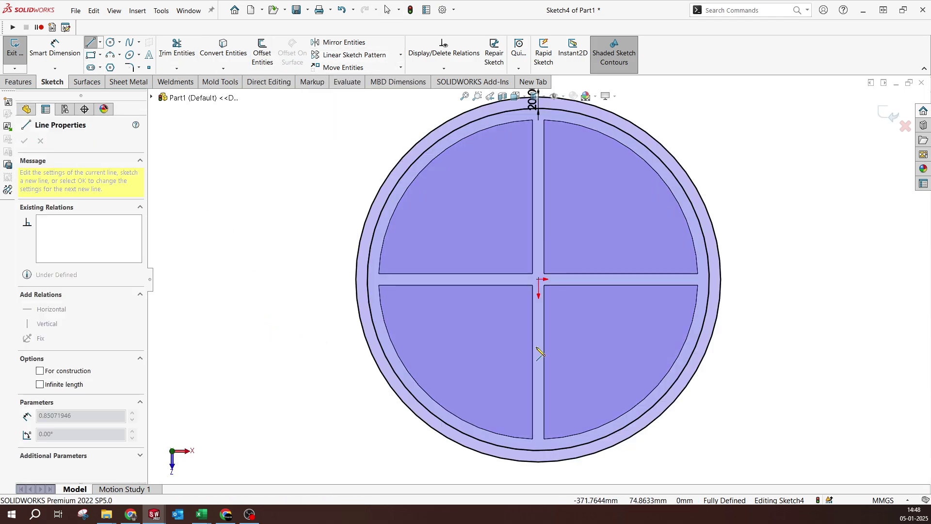
click(767, 322)
key(Escape)
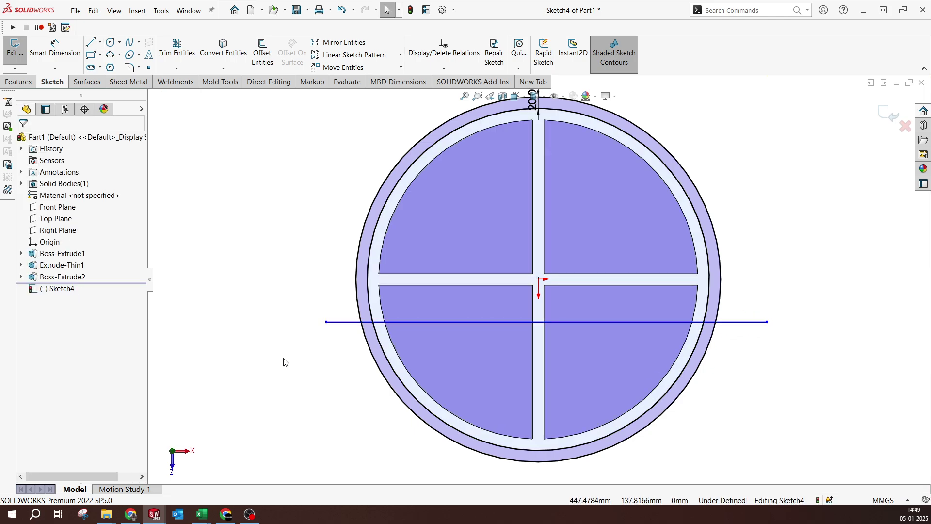
click(539, 279)
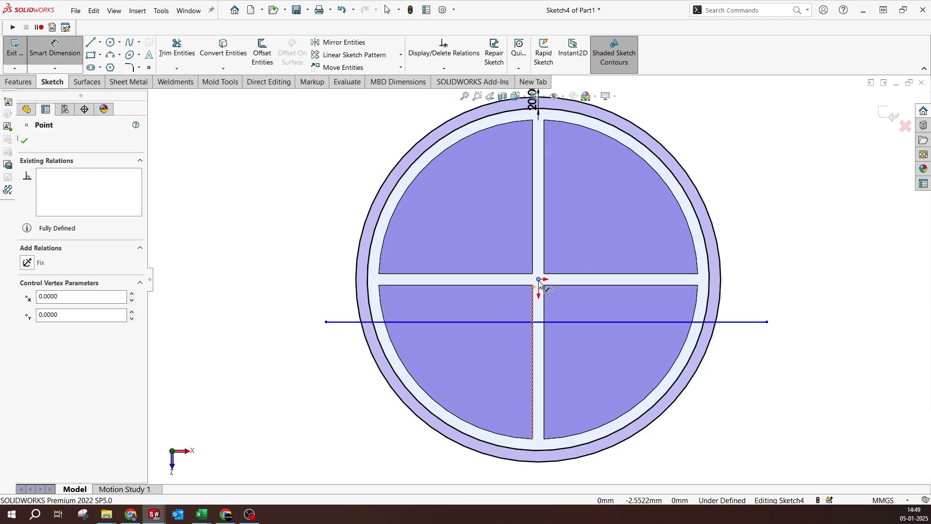
click(516, 322)
click(324, 286)
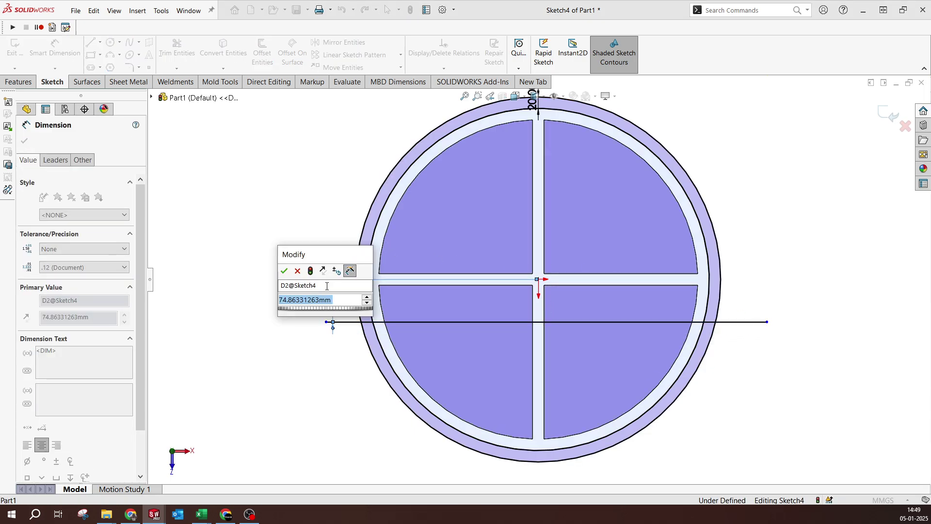
text(100)
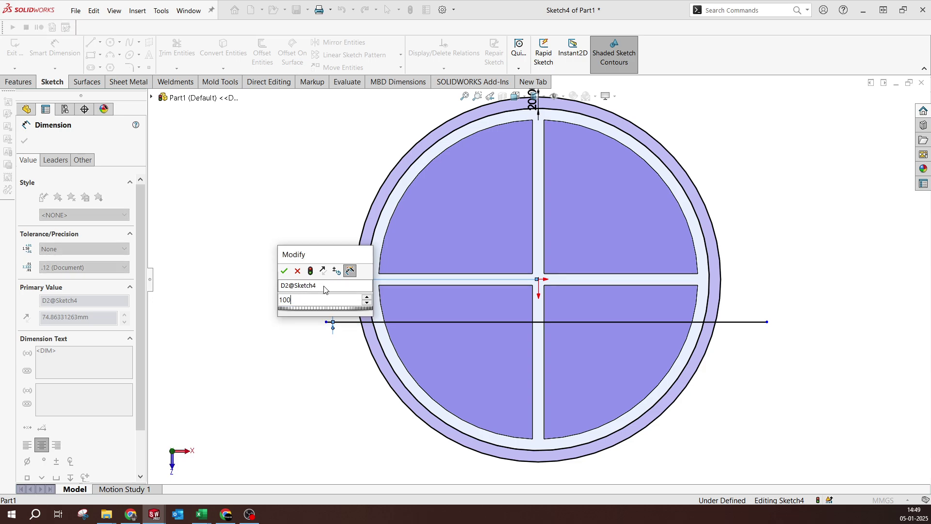
key(Return)
Trim the circles below the horizontal line and the line's excess portions, leaving a closed curved band around the ring.
click(177, 48)
mouse_move(434, 311)
mouse_down()
mouse_move(378, 388)
mouse_move(330, 369)
mouse_up()
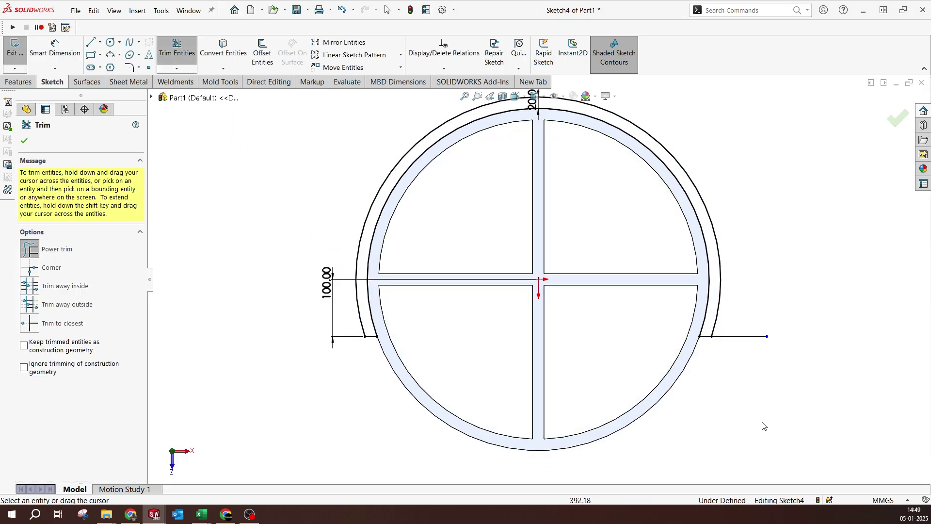
drag(751, 383, 752, 311)
key(Escape)
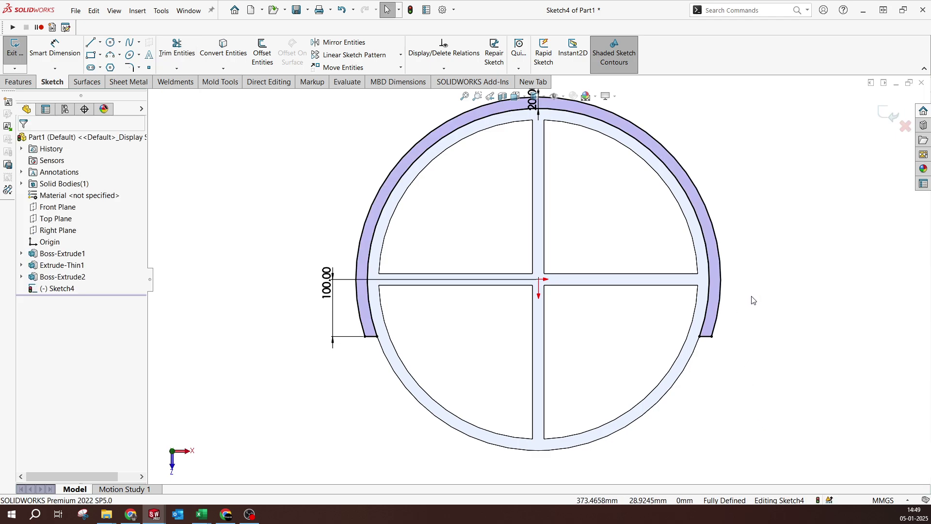
Draw a vertical line from the origin up through the curved band, ending above its outer arc.
scroll(582, 271, up, 2)
scroll(497, 205, down, 2)
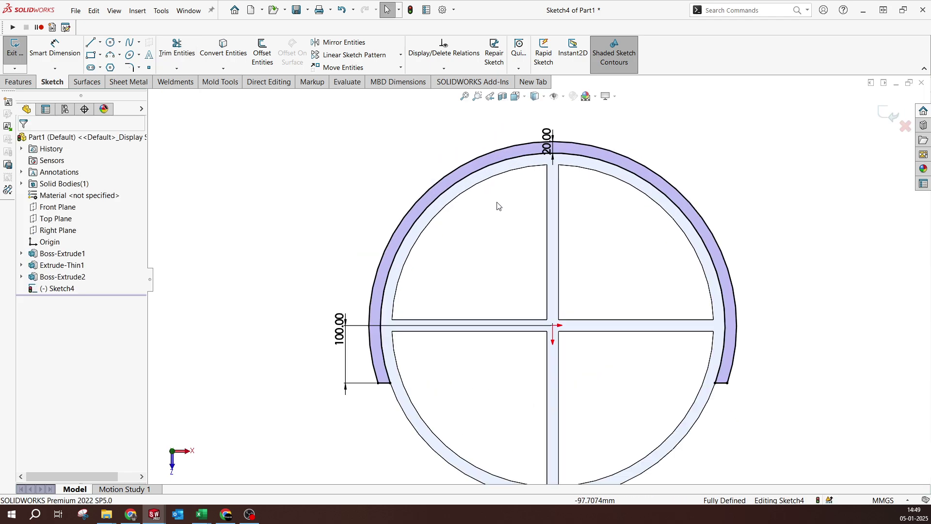
click(92, 44)
click(552, 325)
scroll(544, 160, down, 3)
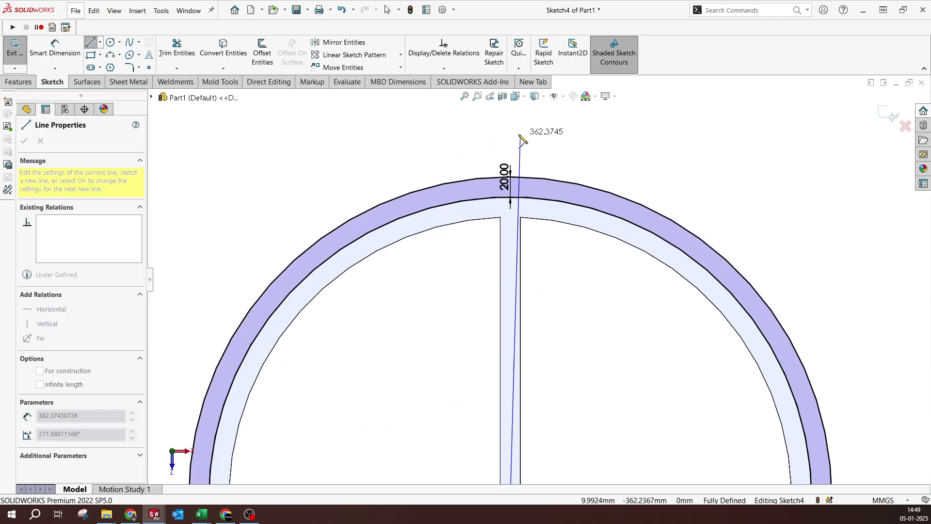
click(510, 125)
key(Escape)
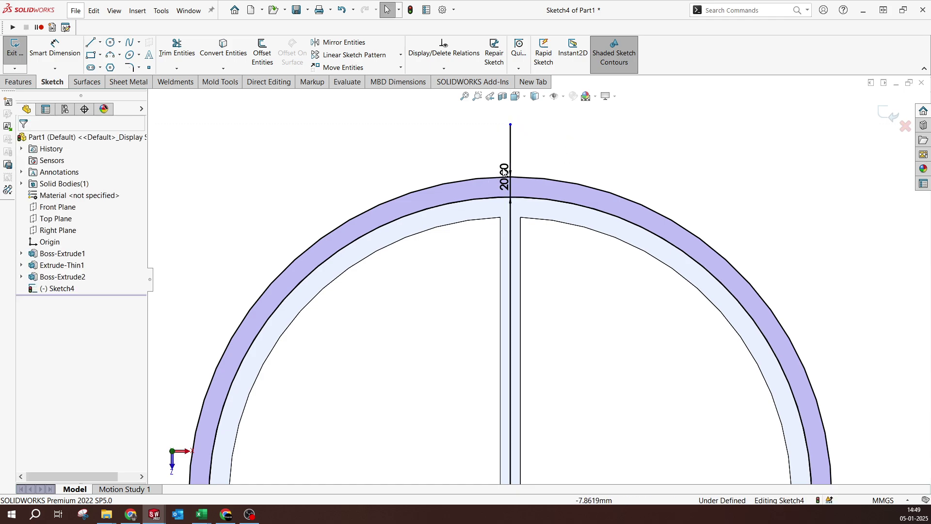
Move the 20 mm offset dimension aside and trim the band's right half and the vertical line's excess, keeping the left half closed.
drag(505, 170, 459, 148)
click(177, 49)
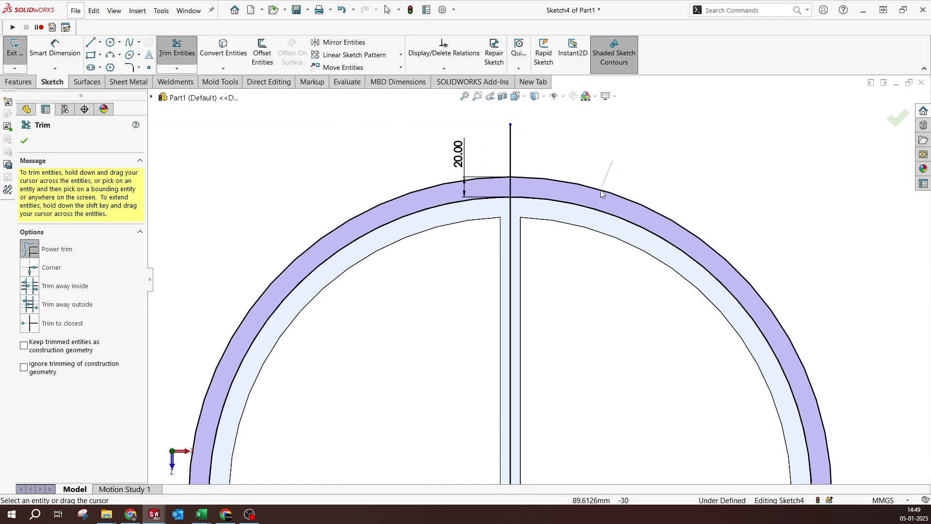
drag(598, 194, 597, 199)
drag(565, 152, 520, 141)
drag(600, 204, 502, 233)
scroll(541, 273, up, 5)
scroll(646, 366, down, 1)
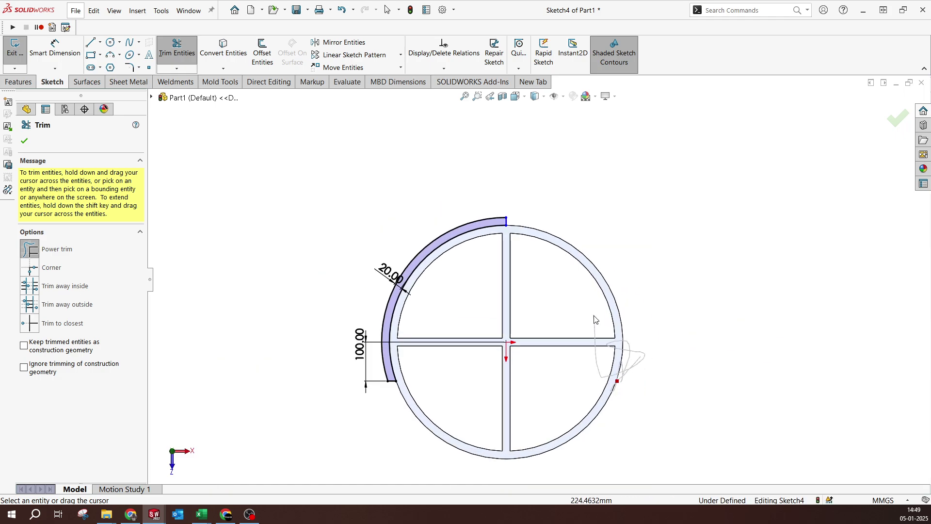
key(Escape)
scroll(441, 313, down, 2)
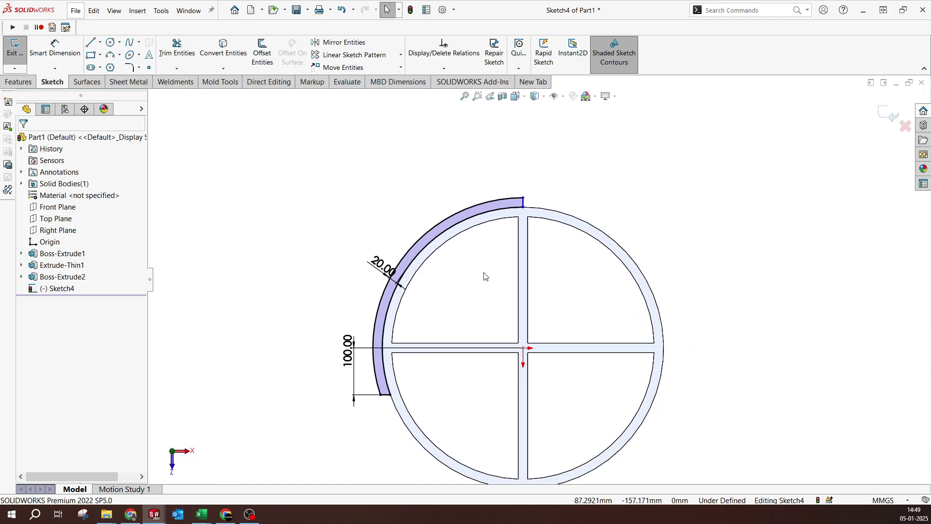
Add a coincident relation between the band's short vertical end line and the origin.
click(523, 349)
ctrl+click(526, 204)
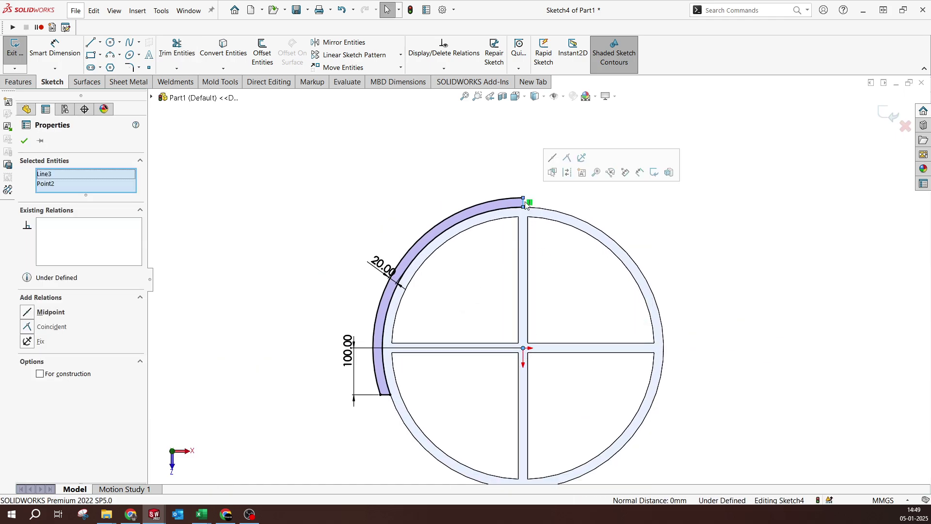
click(567, 158)
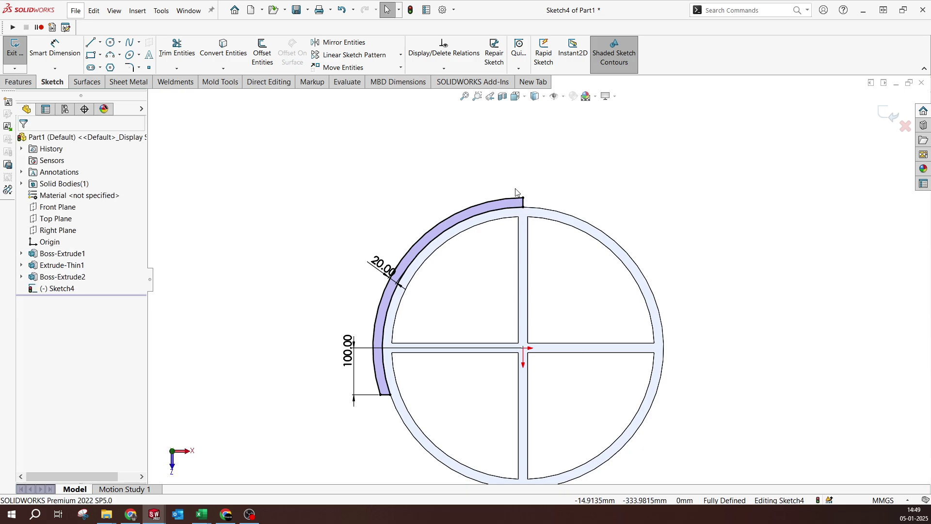
Extrude the curved band profile as a merged blind boss 500 mm deep, in the reversed direction above the ring.
click(18, 82)
click(20, 53)
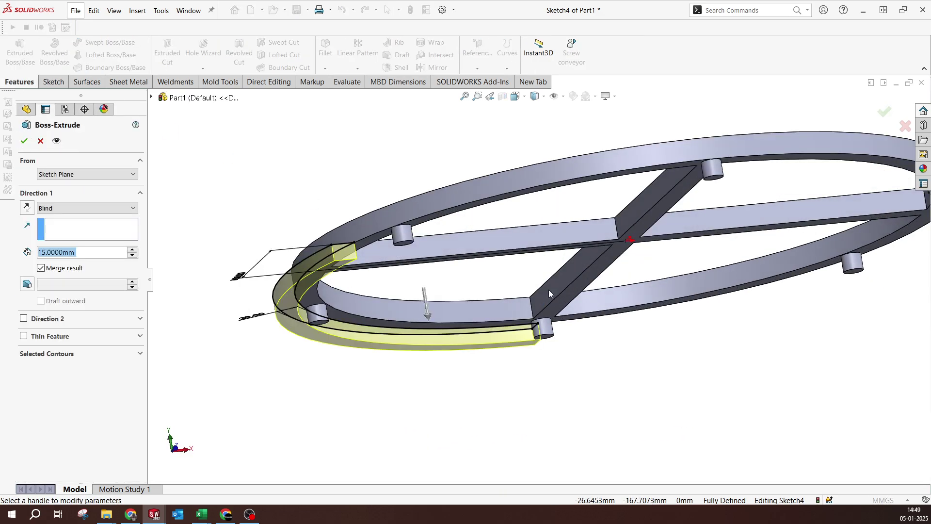
click(26, 207)
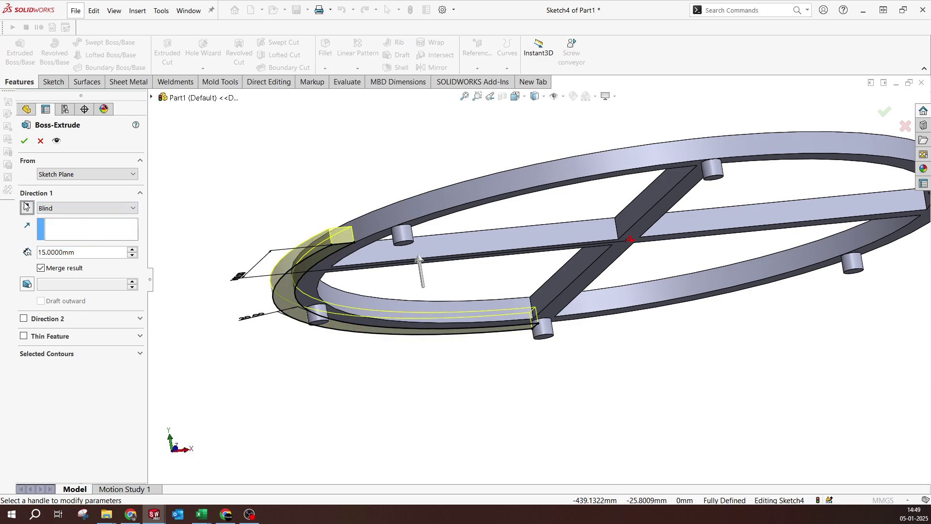
double_click(67, 253)
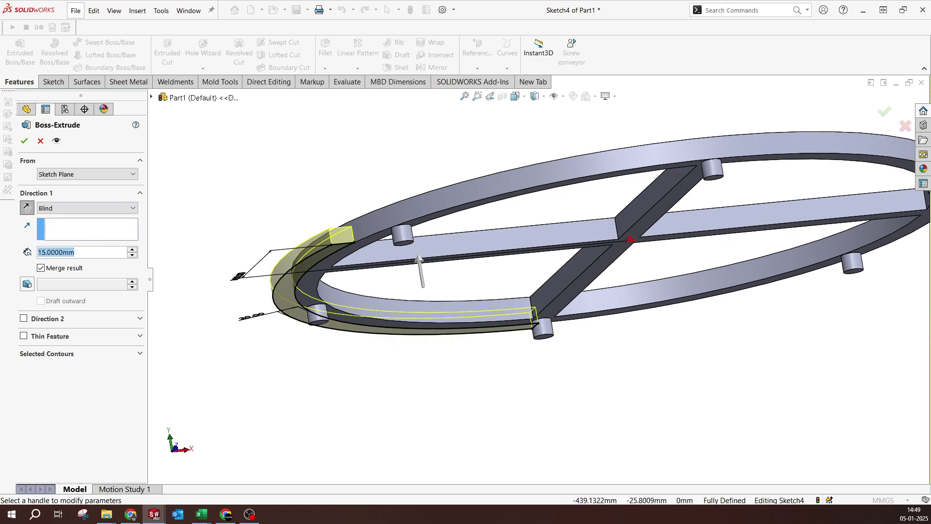
text(500)
key(Return)
scroll(525, 268, up, 5)
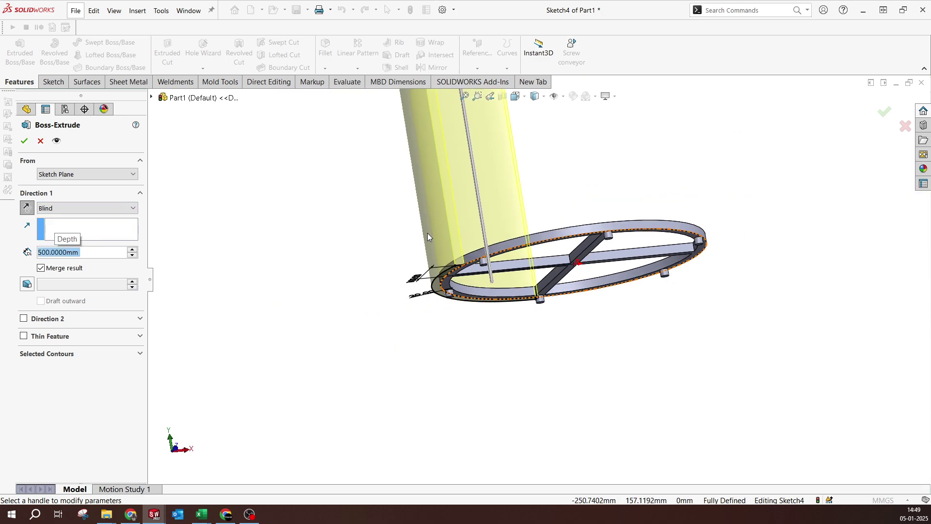
scroll(545, 231, down, 3)
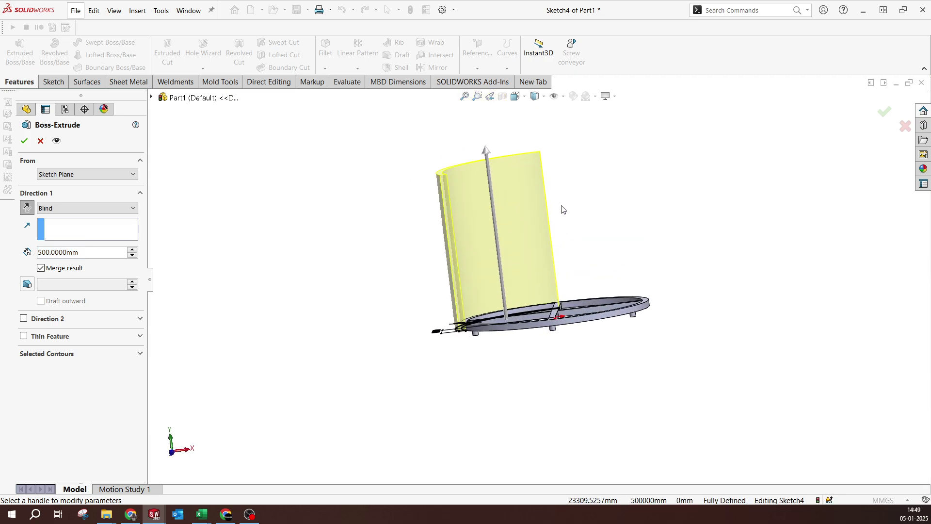
click(24, 141)
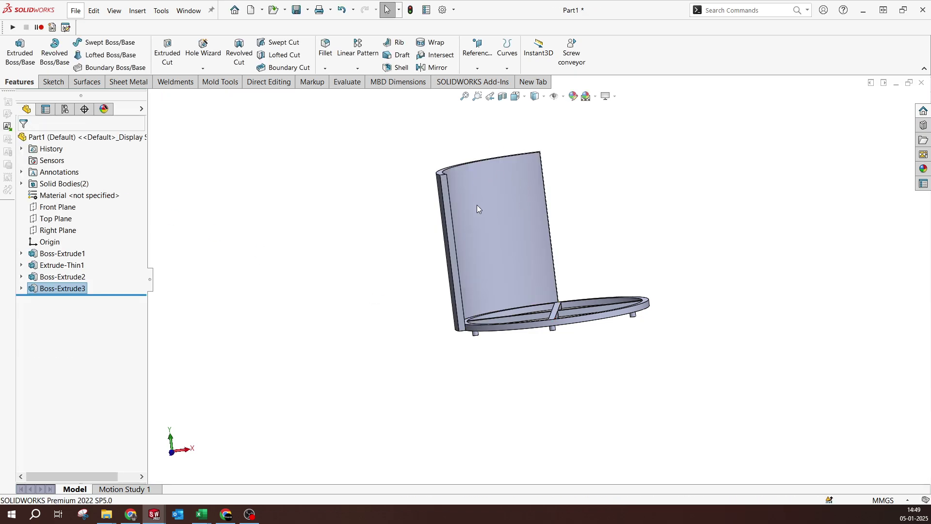
Orient the model to the Right view and start a sketch on the narrow end face of the curved wall.
middle_drag(476, 211, 545, 215)
key(space)
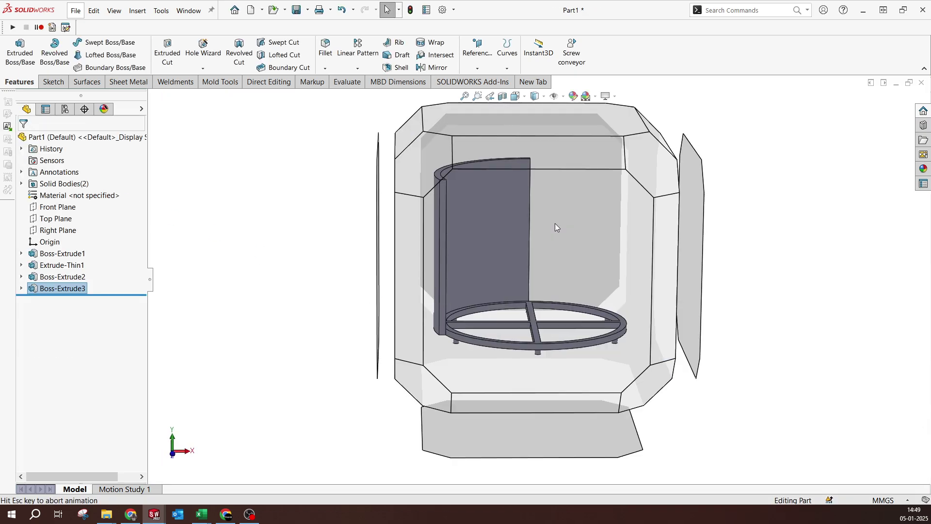
click(530, 289)
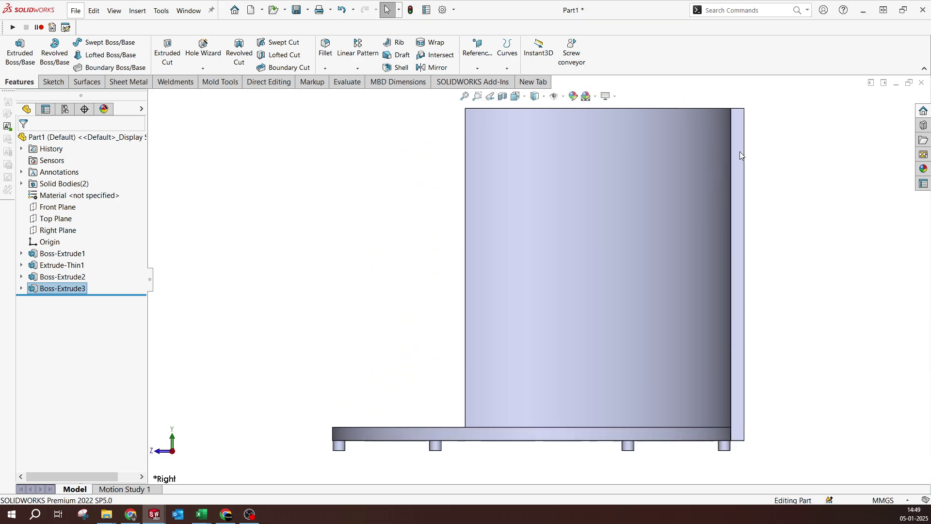
click(739, 151)
click(776, 119)
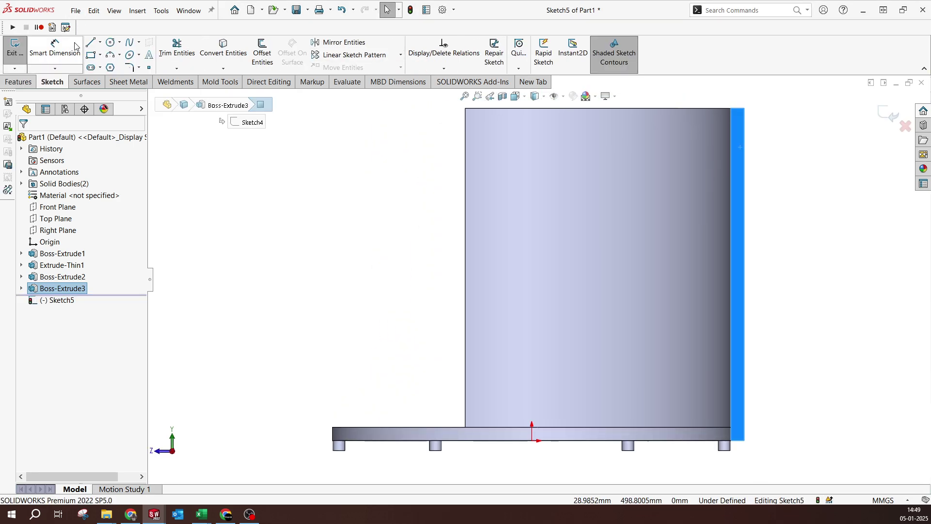
Sketch a closed triangle about 420 mm wide along the wall's top, sloping from the end face's outer corner down to the opposite edge.
click(91, 42)
key(f)
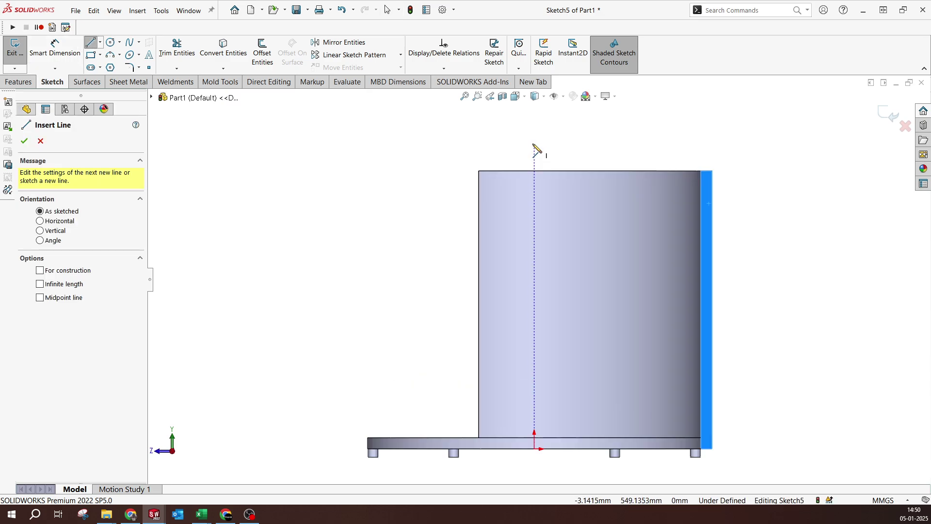
click(712, 170)
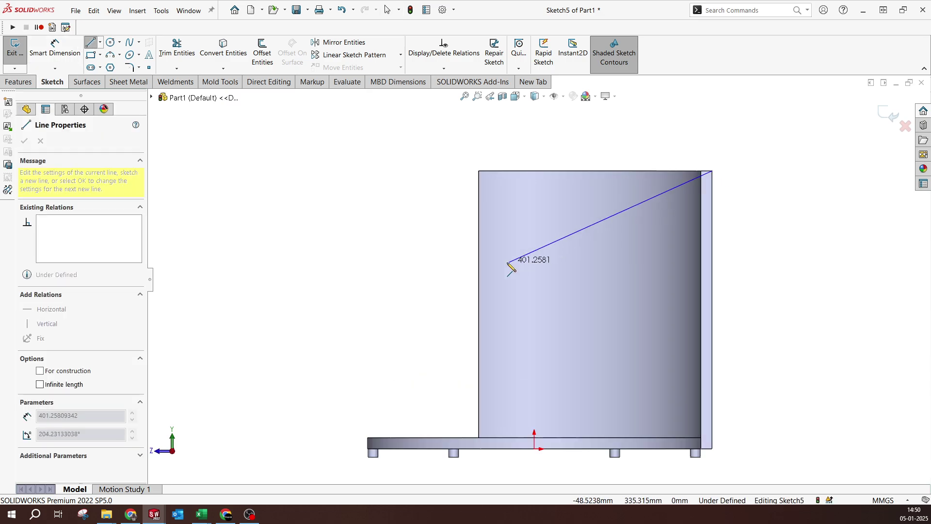
click(479, 258)
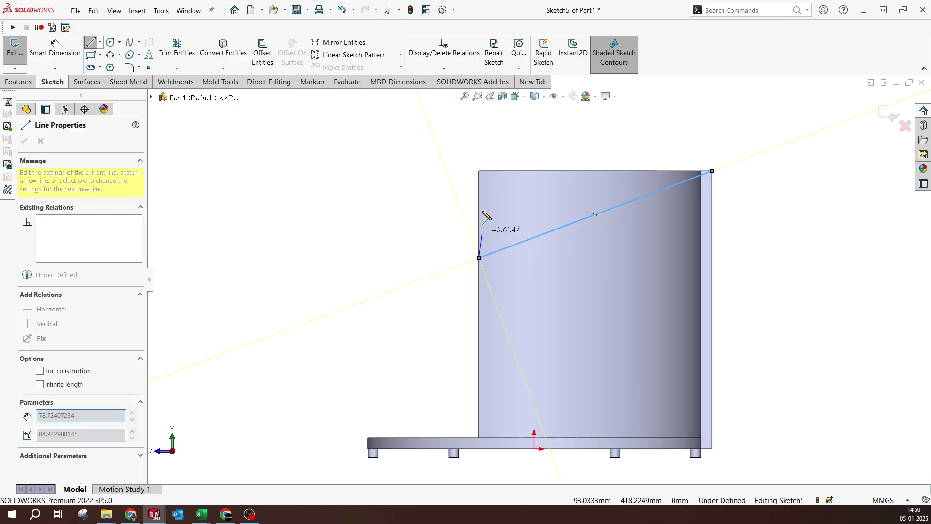
click(479, 171)
click(712, 171)
key(Escape)
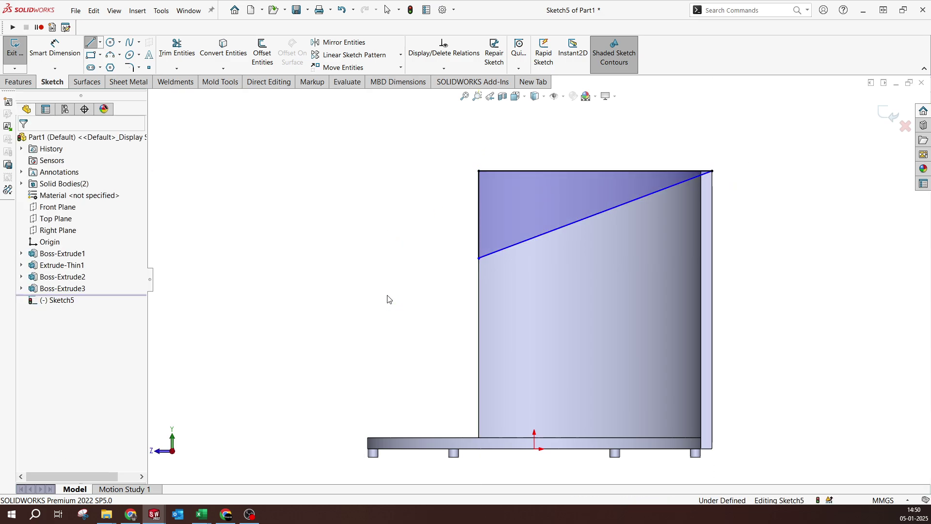
Dimension the angle between the triangle's horizontal top line and sloped line, setting it to 25°.
key(d)
click(502, 171)
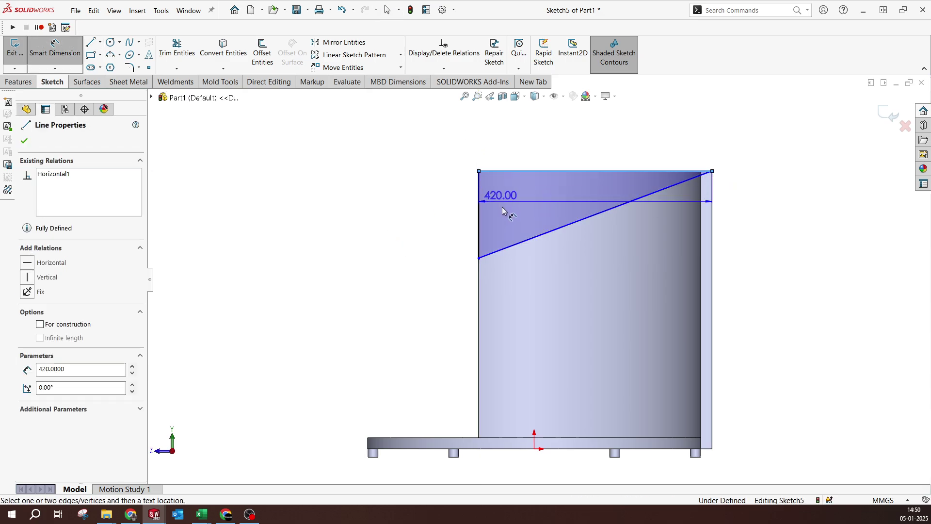
click(500, 250)
click(445, 231)
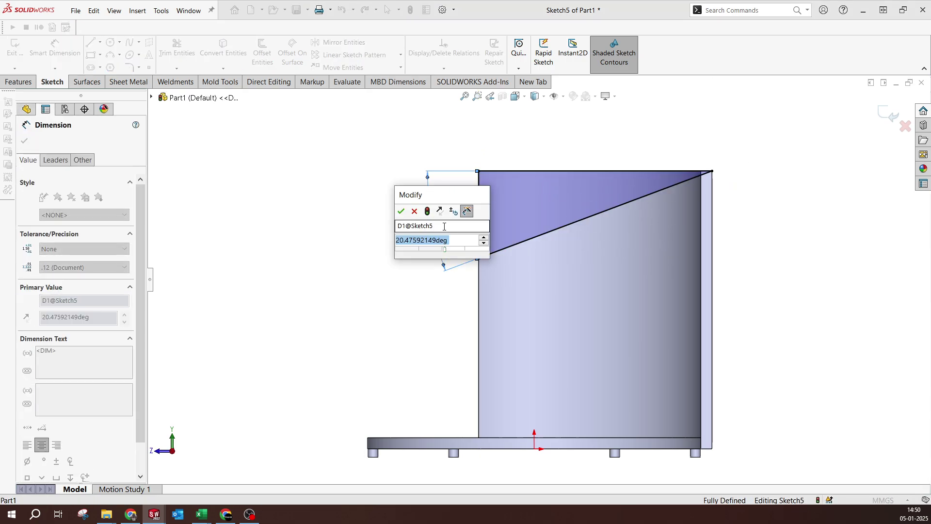
key(Return)
click(422, 258)
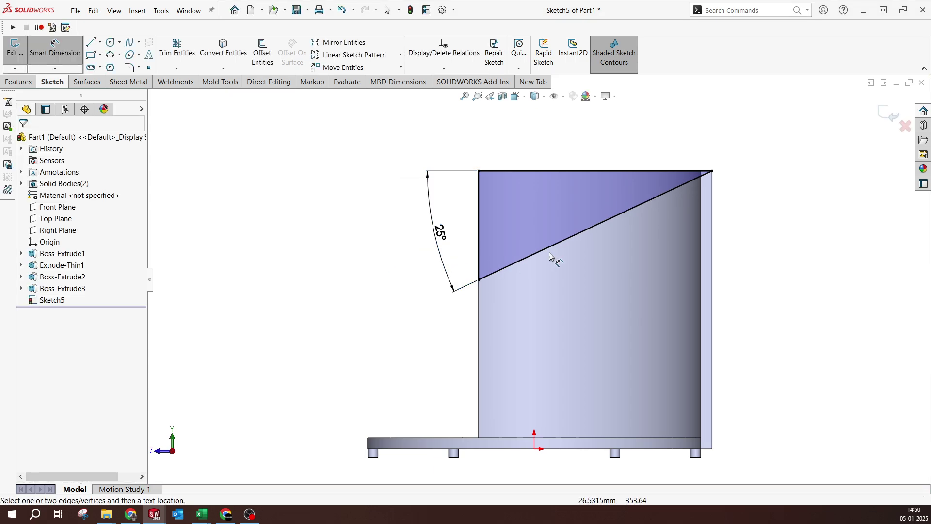
Cut the triangular profile Through All to slope the top of the curved wall.
key(f)
mouse_move(710, 293)
middle_down()
mouse_move(732, 326)
mouse_move(644, 219)
middle_up()
click(20, 81)
click(167, 53)
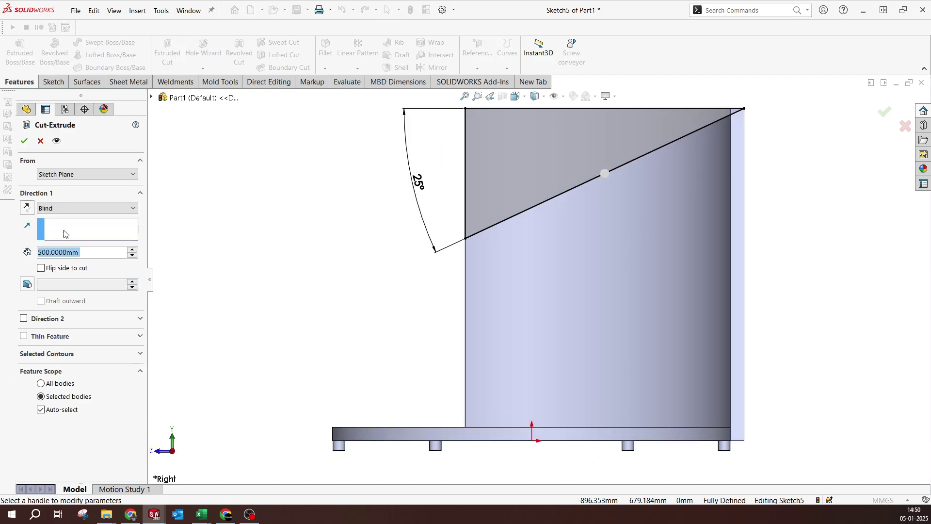
click(63, 208)
click(57, 226)
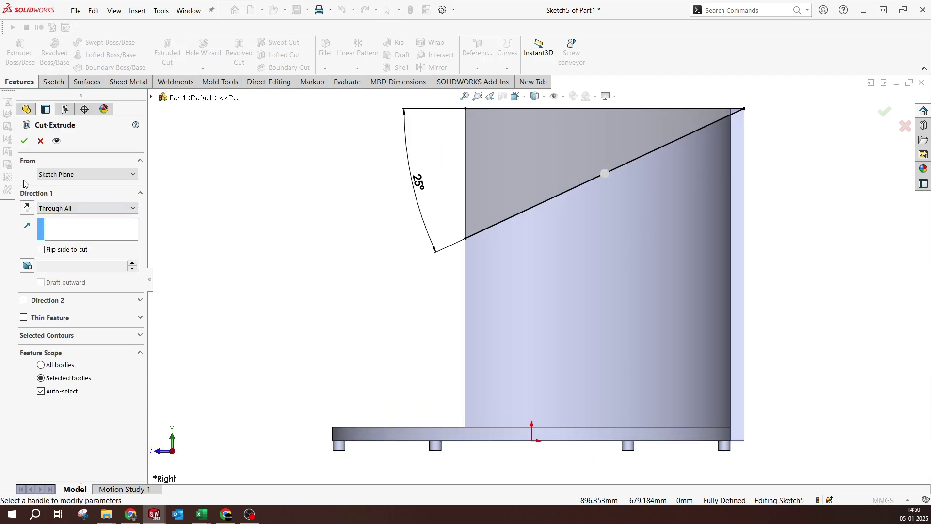
click(24, 141)
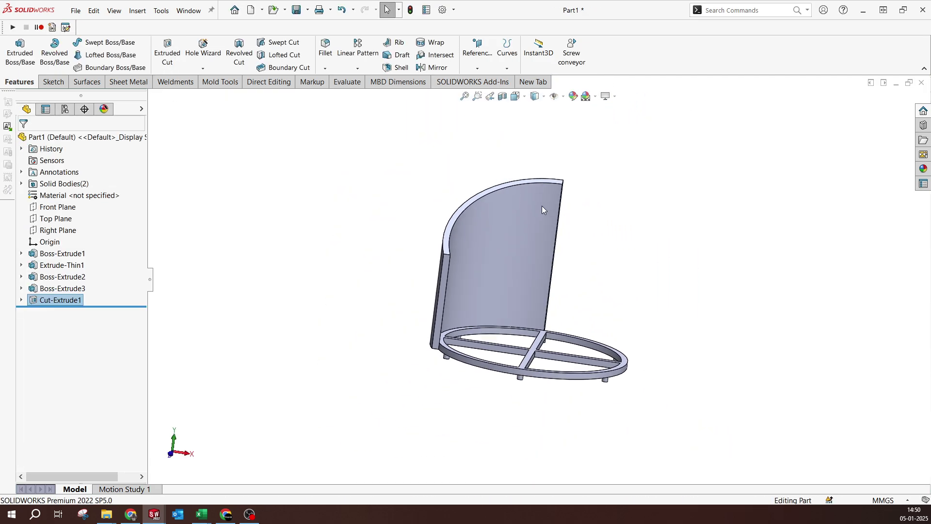
Fillet the short edge where the sloped top meets the wall's lower vertical end face with a 100 mm radius.
scroll(542, 206, down, 2)
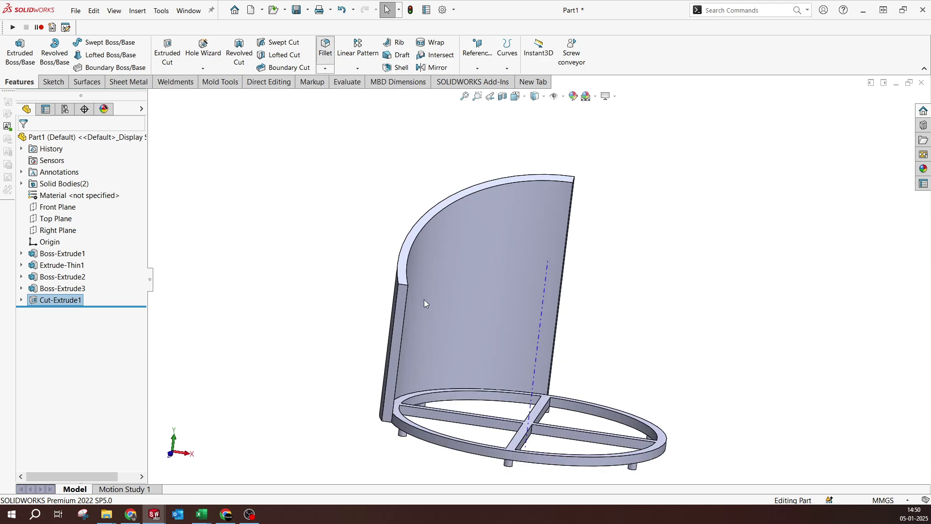
scroll(409, 283, down, 2)
click(411, 283)
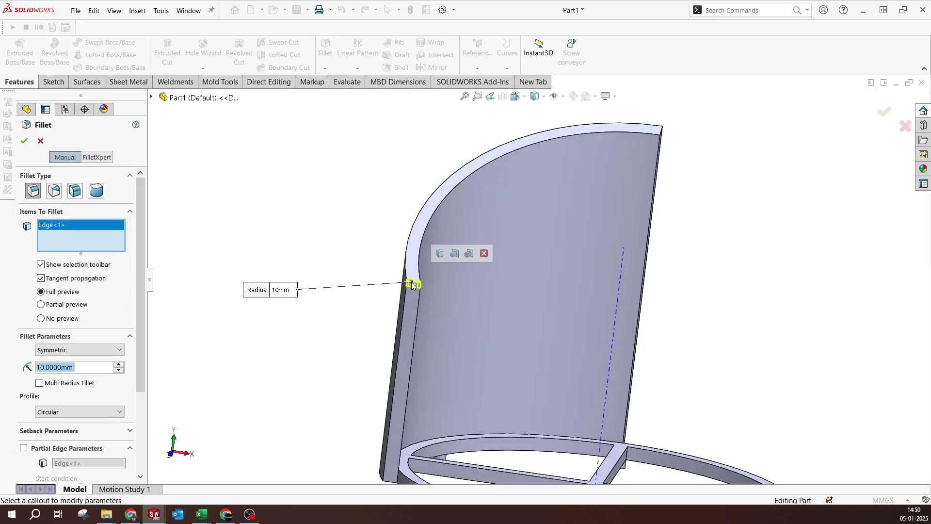
text(100)
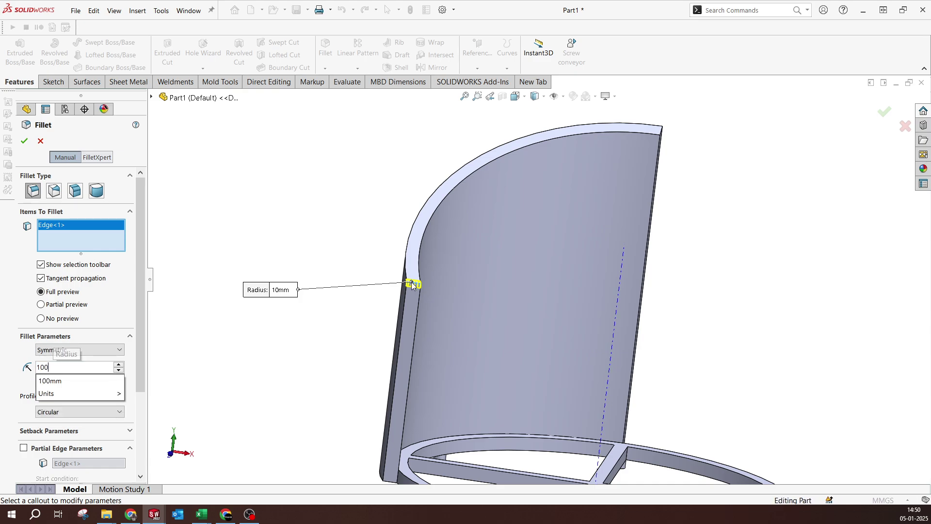
key(Return)
scroll(381, 288, down, 2)
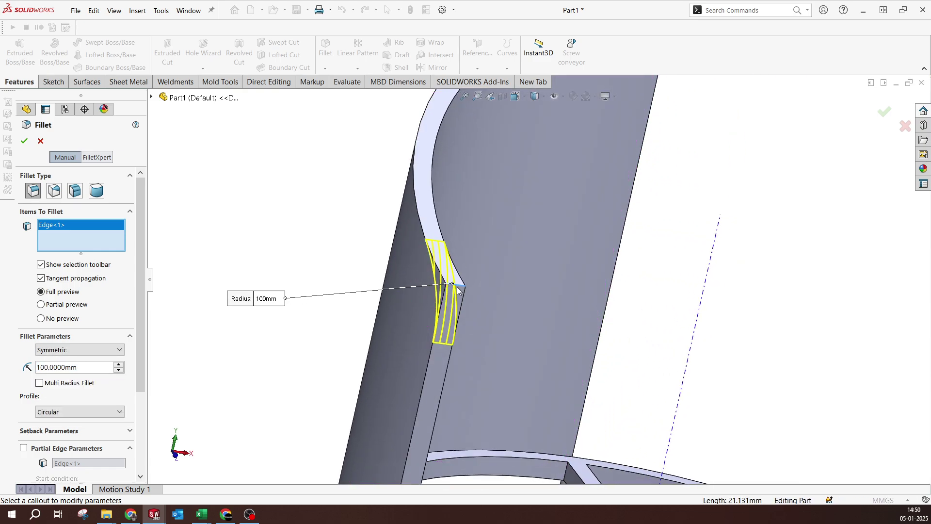
scroll(436, 305, up, 5)
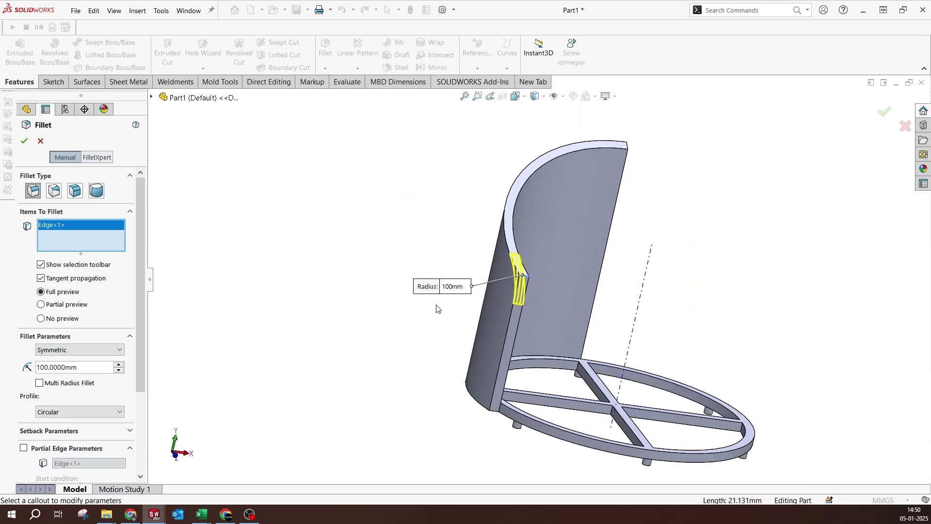
click(23, 139)
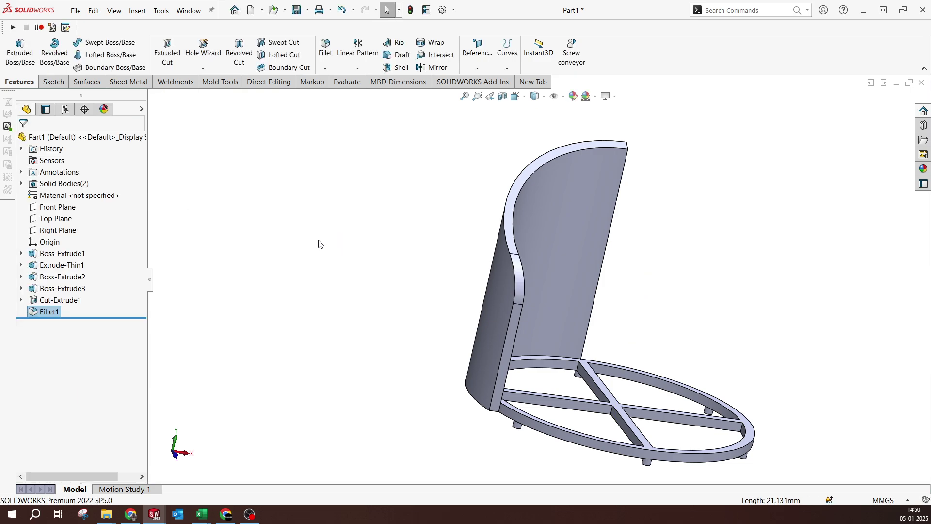
Shell the curved wall, removing its inner and outer curved faces to leave a perimeter frame.
middle_drag(329, 260, 289, 246)
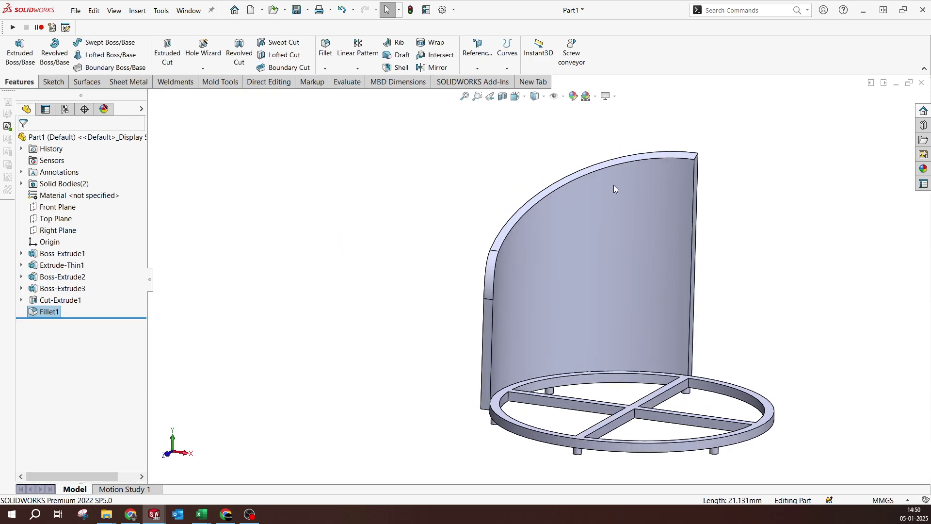
click(400, 68)
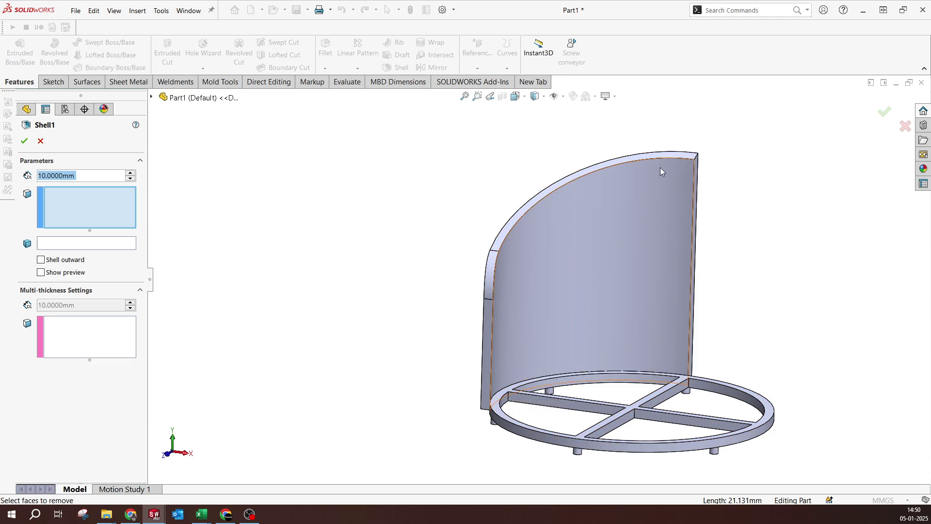
click(655, 220)
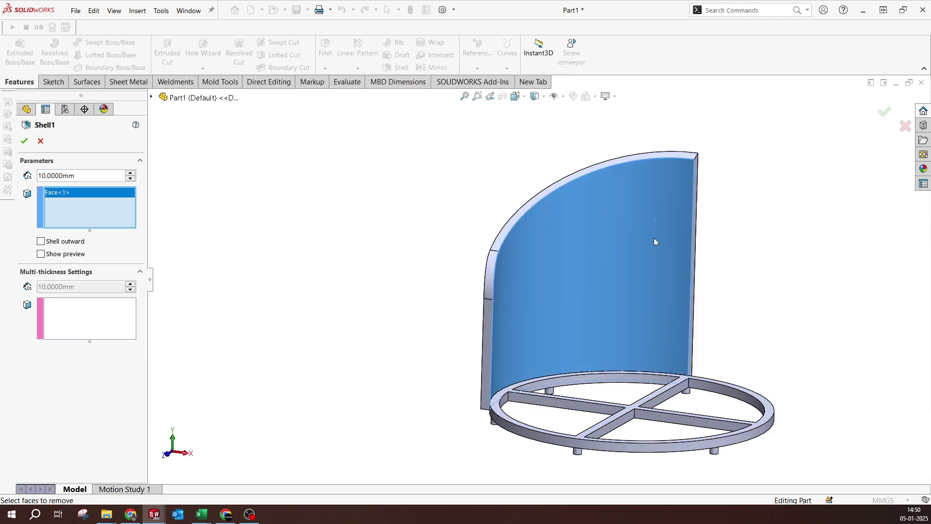
middle_drag(657, 240, 729, 300)
click(505, 270)
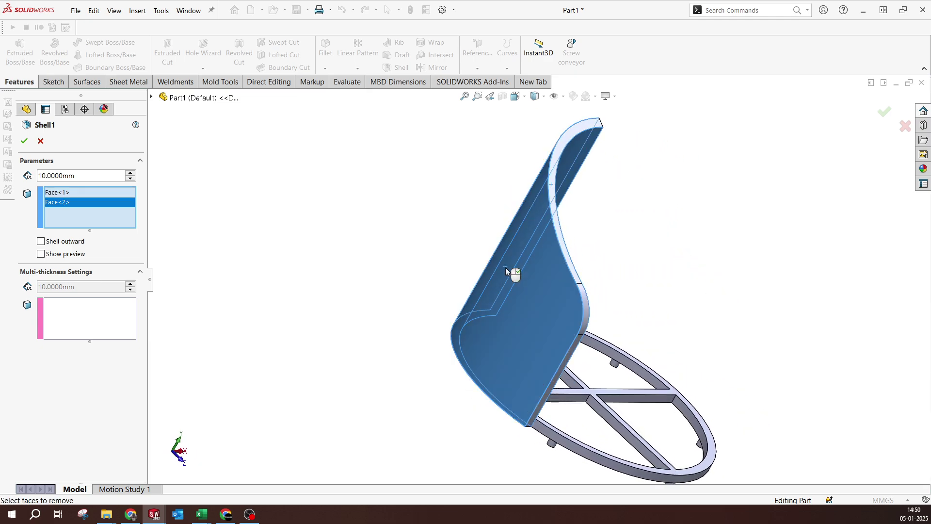
drag(78, 175, 27, 170)
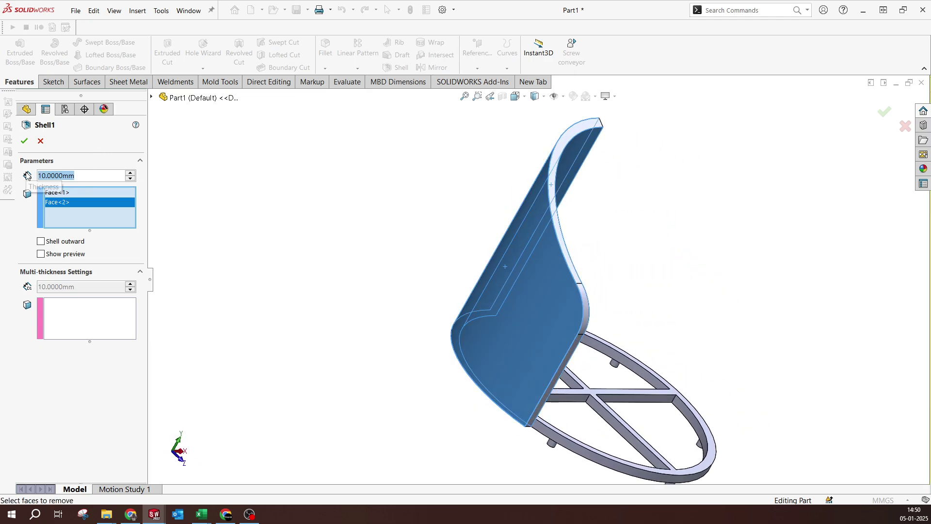
click(24, 141)
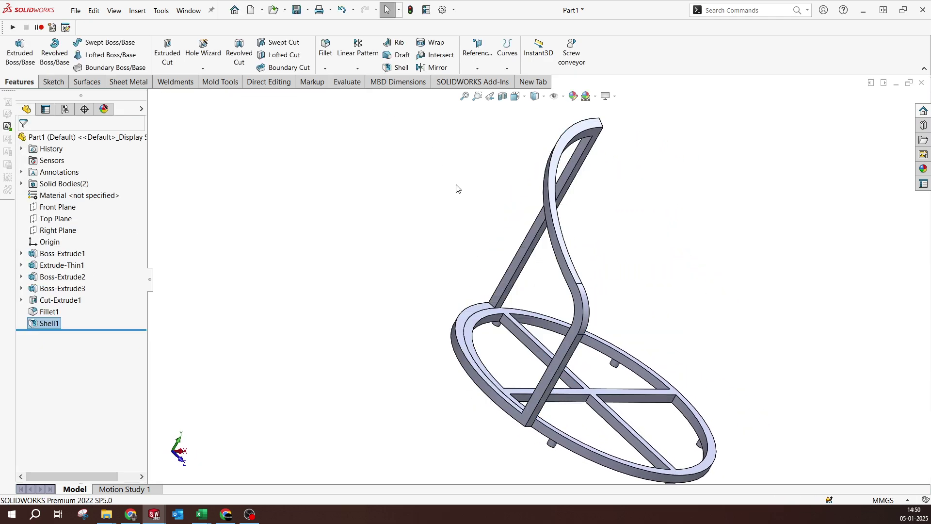
Start a sketch on the upper face of the frame's curved bottom rail and switch the display to Wireframe.
middle_drag(456, 188, 636, 305)
scroll(668, 284, down, 2)
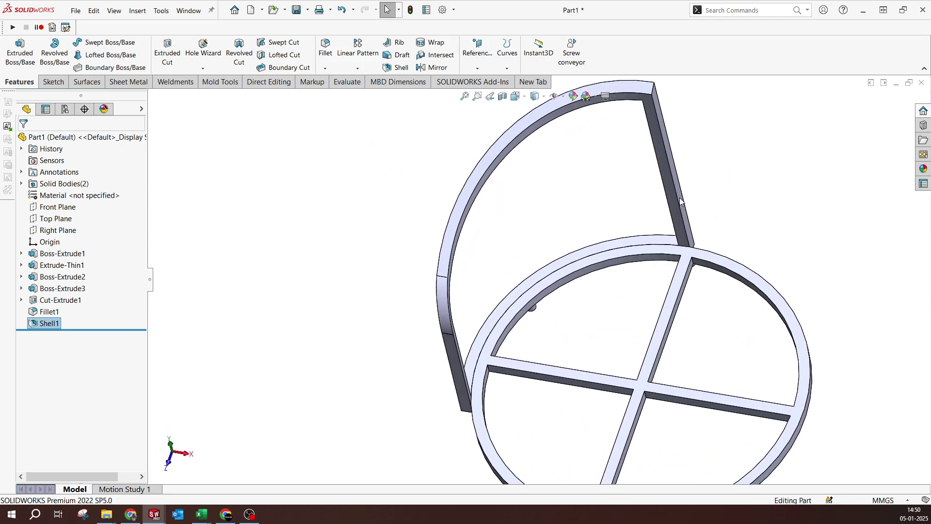
click(650, 244)
click(697, 215)
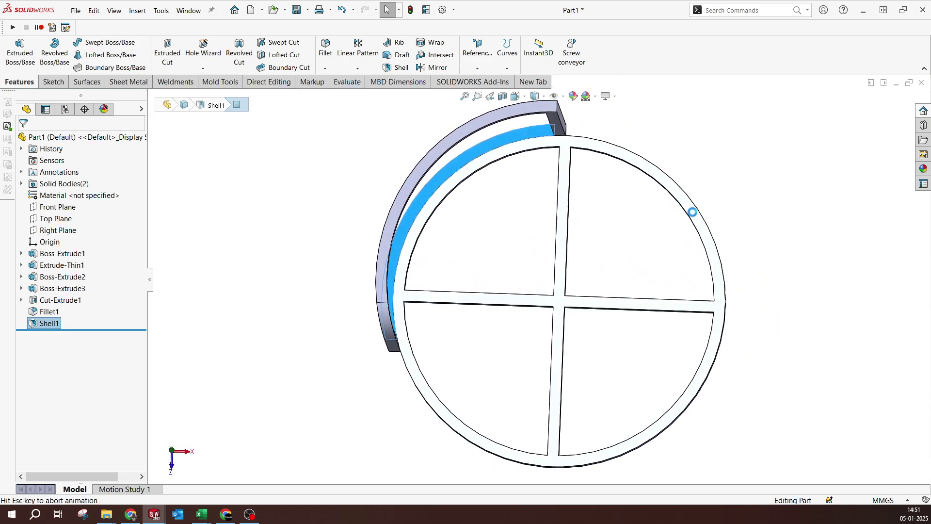
scroll(554, 116, down, 3)
scroll(528, 106, up, 2)
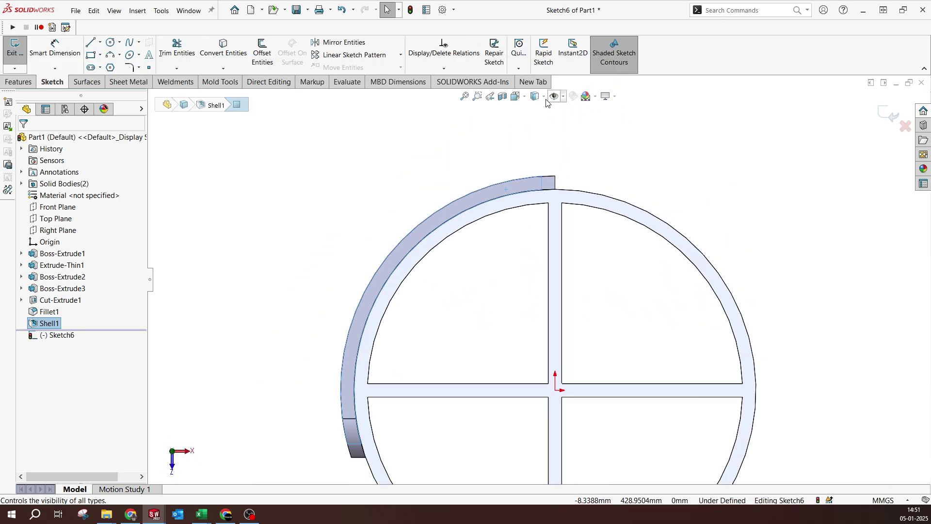
click(536, 96)
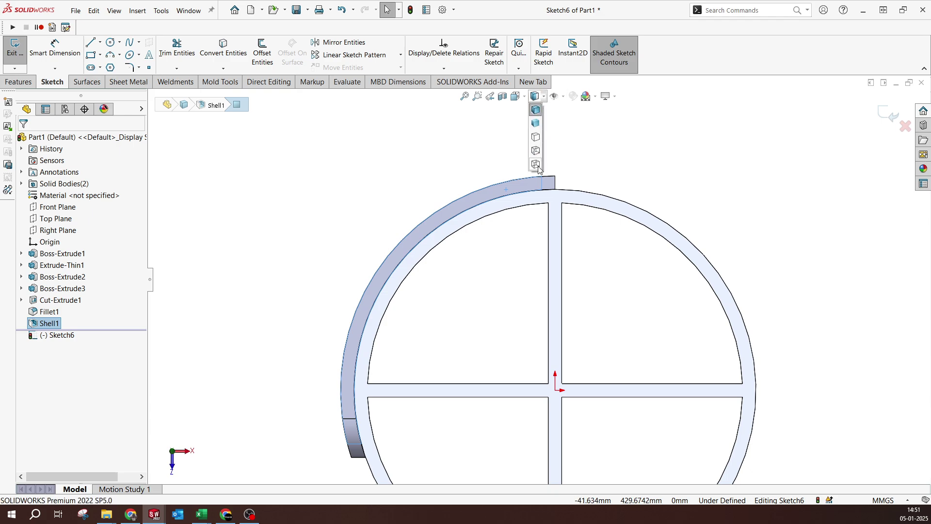
click(535, 164)
Sketch a circle centred on the origin with a radius of about 310 mm, running along the middle of the bottom rail.
click(111, 42)
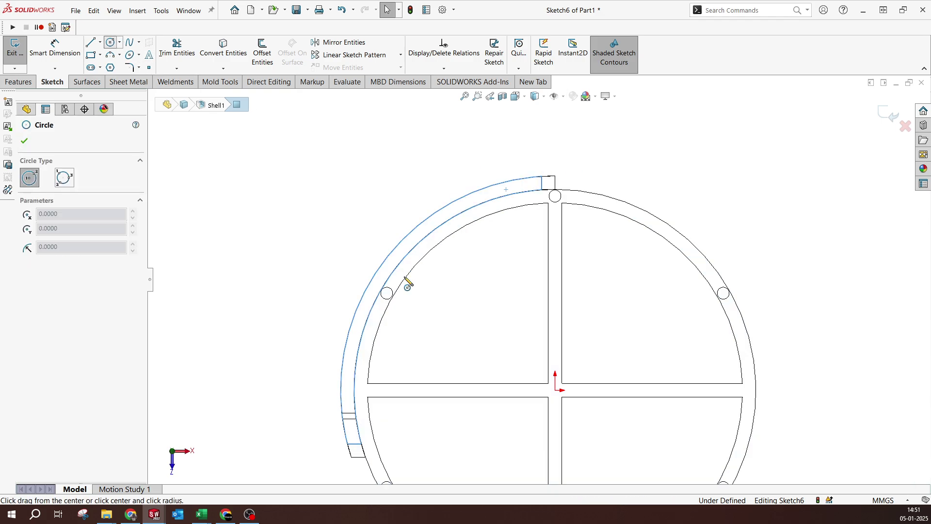
click(555, 389)
scroll(509, 180, up, 3)
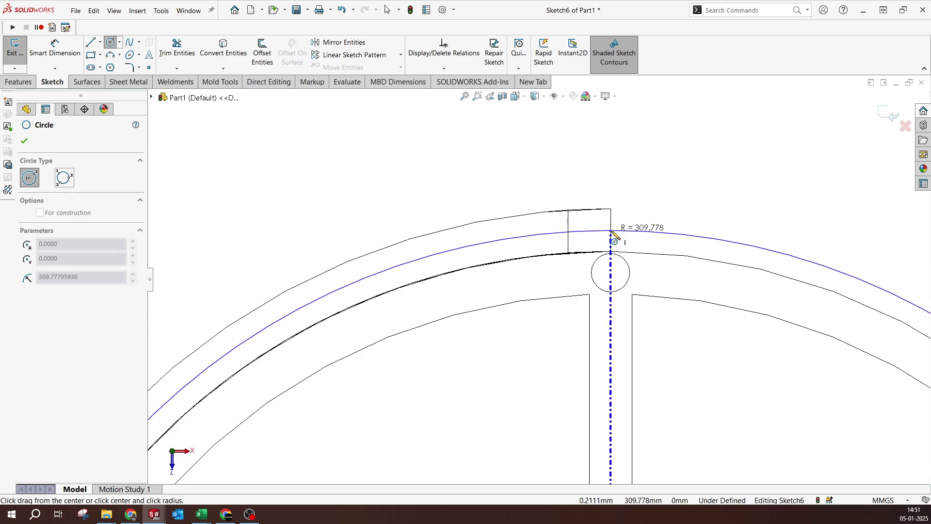
click(614, 237)
key(Escape)
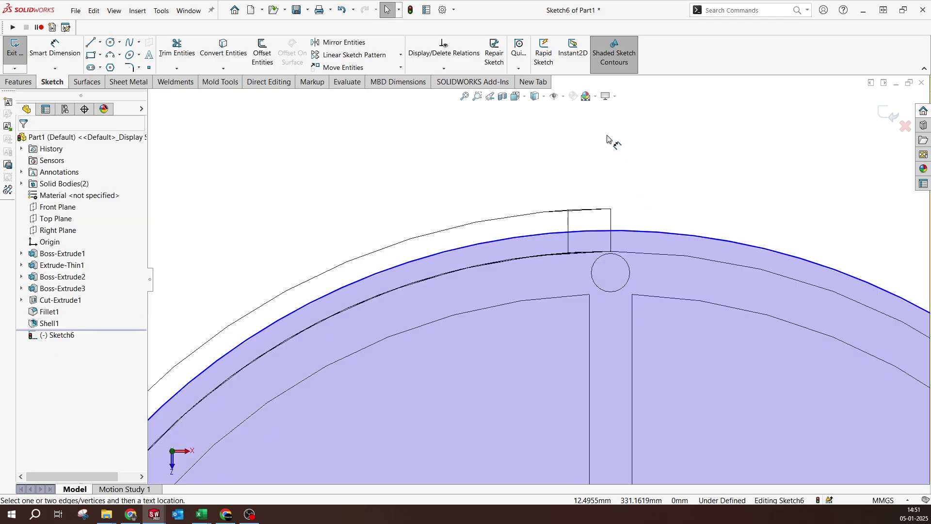
Dimension the distance between the rail's outer edge and the large circle, setting it to 10 mm.
key(d)
click(596, 211)
click(601, 231)
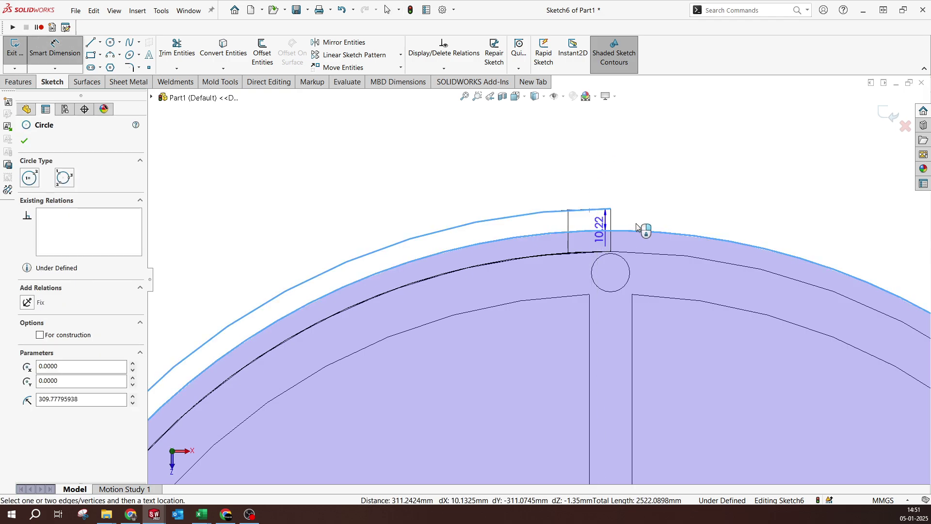
click(635, 184)
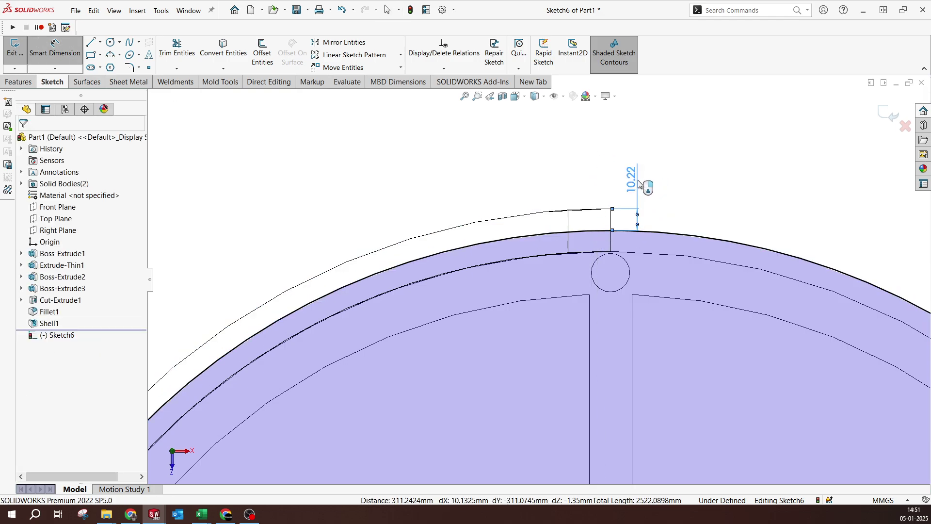
text(10)
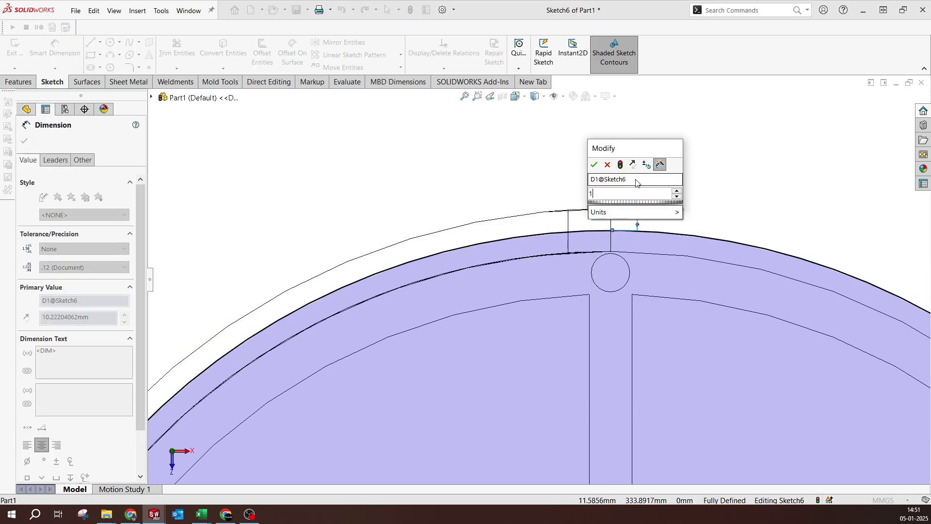
key(Return)
key(Escape)
key(Escape)
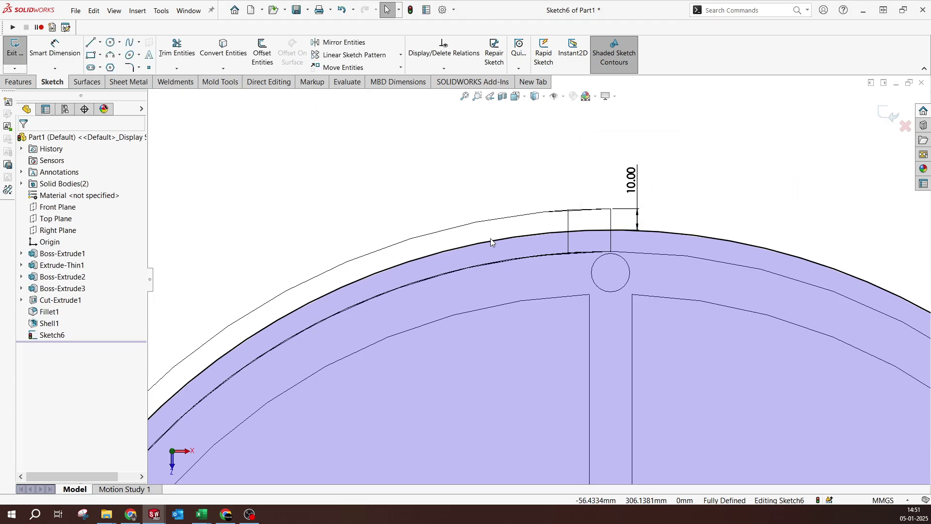
Convert the large circle to construction geometry and sketch a small circle centred on it near the rail's upper end.
click(490, 237)
click(533, 211)
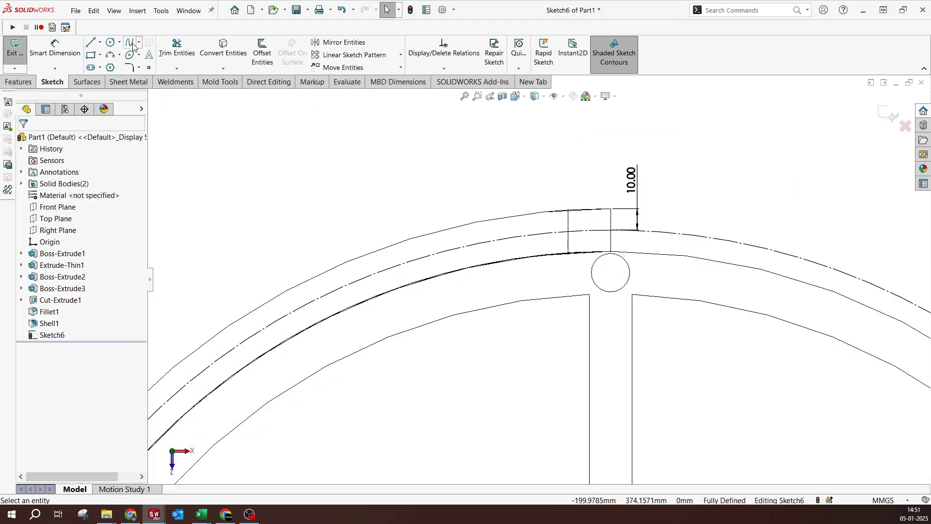
click(113, 43)
click(495, 240)
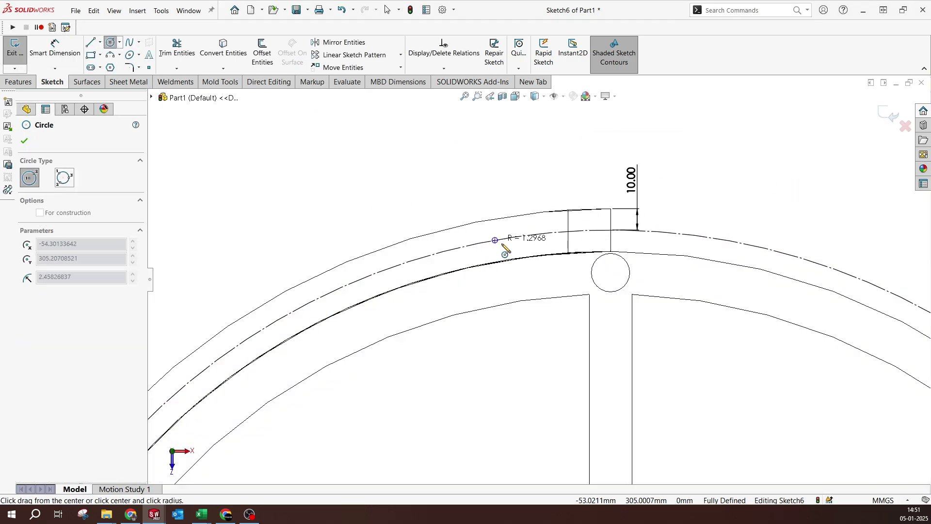
click(504, 250)
Draw two connected centerlines, from the construction circle's uppermost point to the origin and on to the small circle's center.
click(100, 42)
click(123, 64)
click(612, 232)
scroll(538, 184, up, 5)
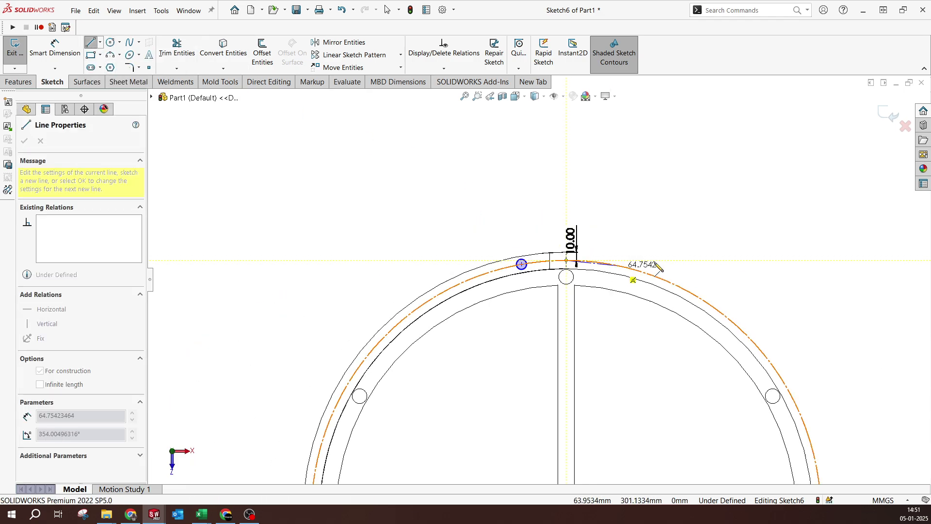
click(557, 400)
click(519, 190)
key(Escape)
Dimension the angle between the vertical centerline and the one through the small circle, setting it to 12.5°.
scroll(542, 191, down, 4)
right_drag(537, 281, 528, 243)
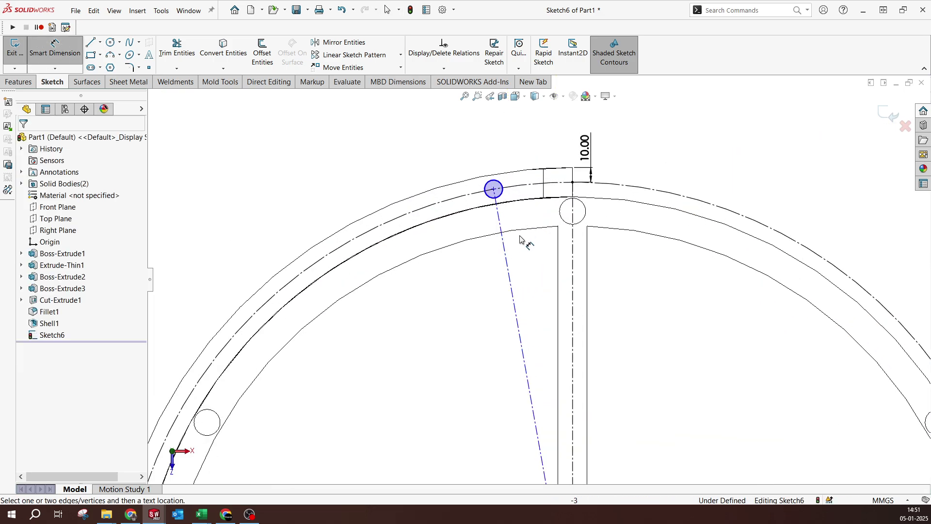
click(505, 258)
click(572, 261)
click(516, 129)
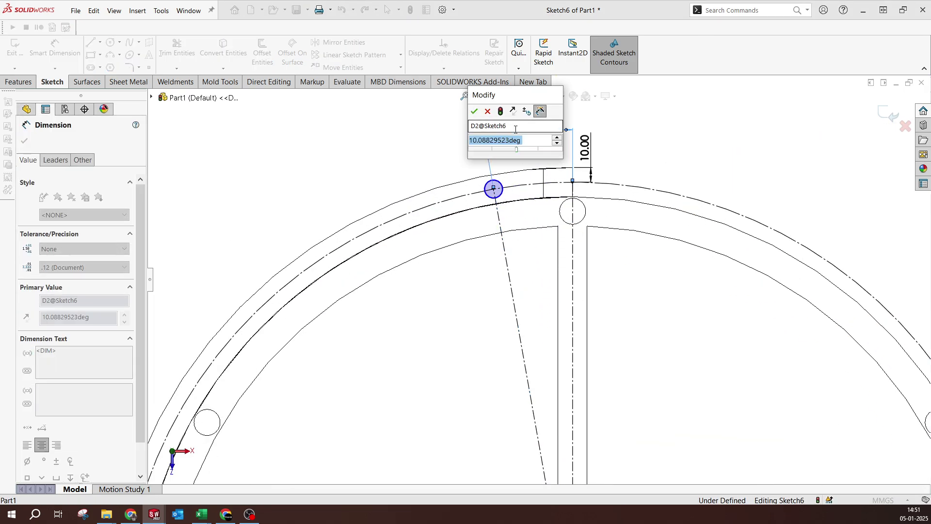
text(12.5)
key(Return)
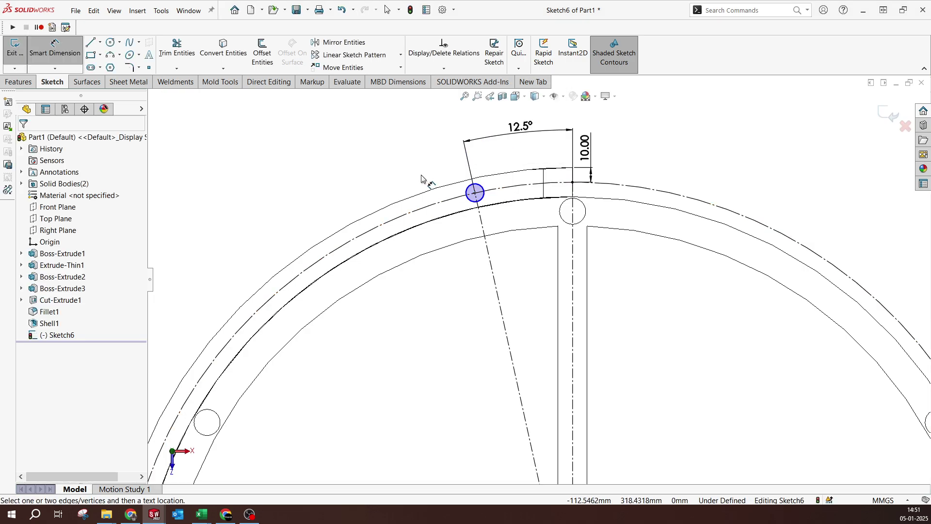
Dimension the small circle on the rail, setting its diameter to 18 mm.
click(474, 192)
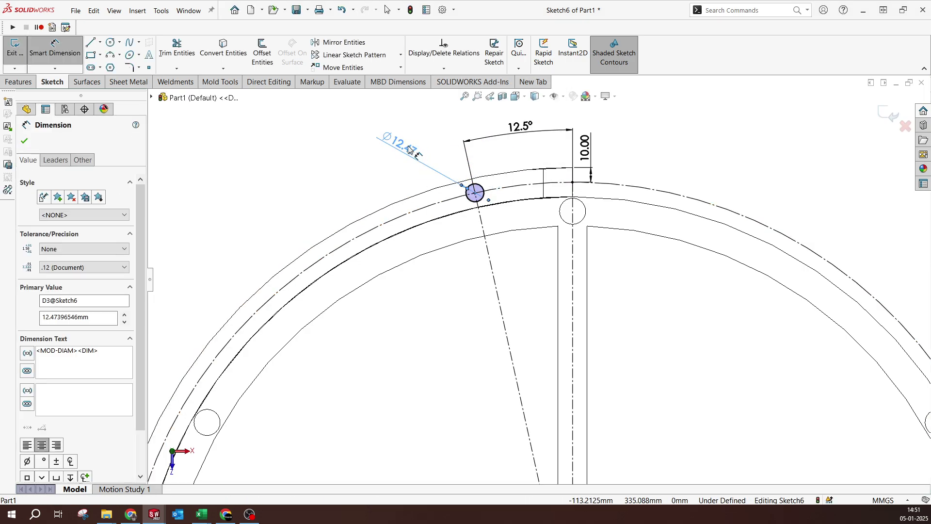
click(409, 149)
text(18)
key(Return)
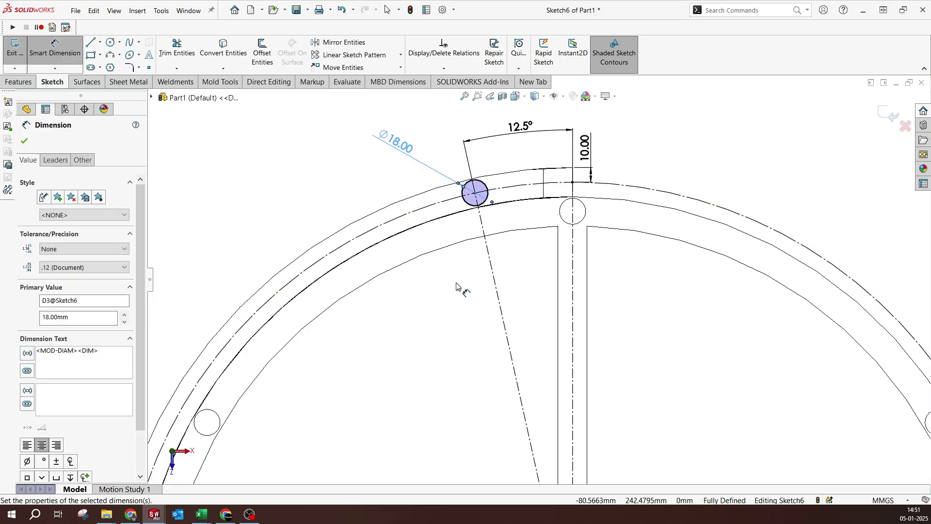
click(456, 287)
scroll(470, 179, down, 4)
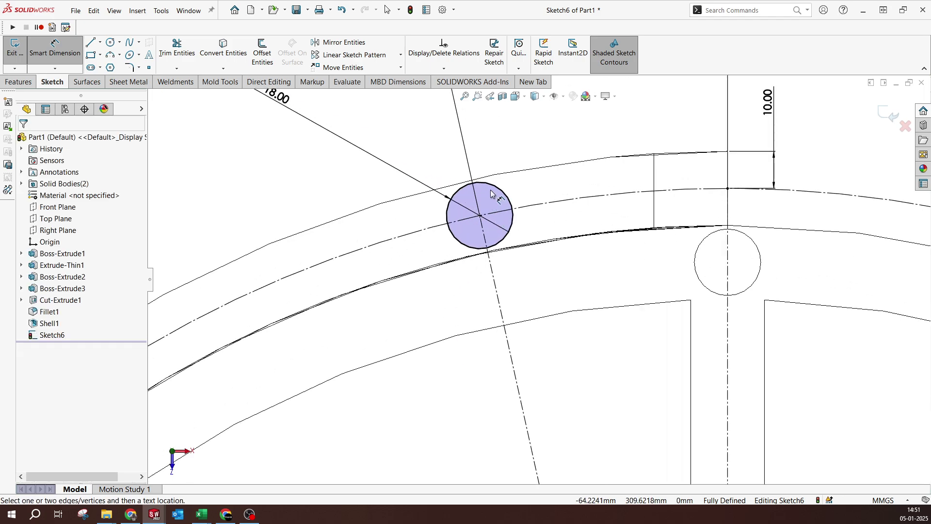
scroll(491, 192, up, 2)
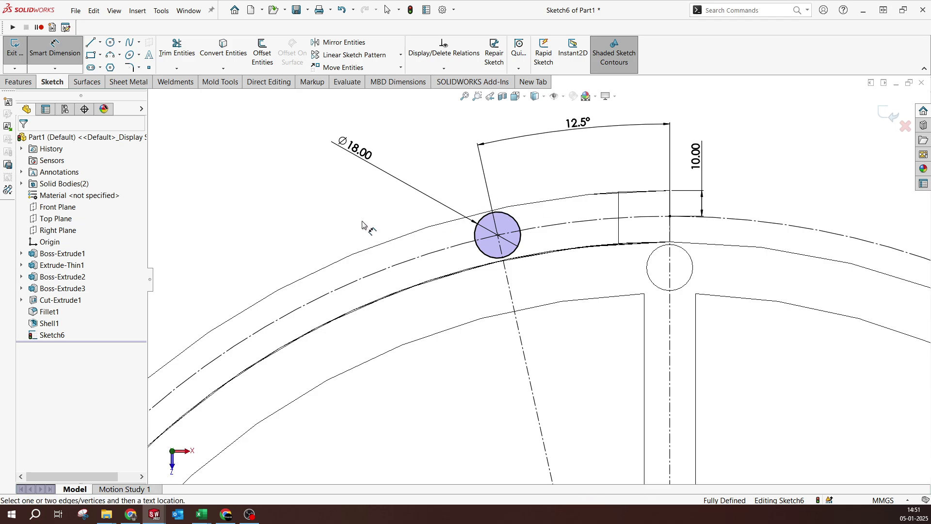
key(Escape)
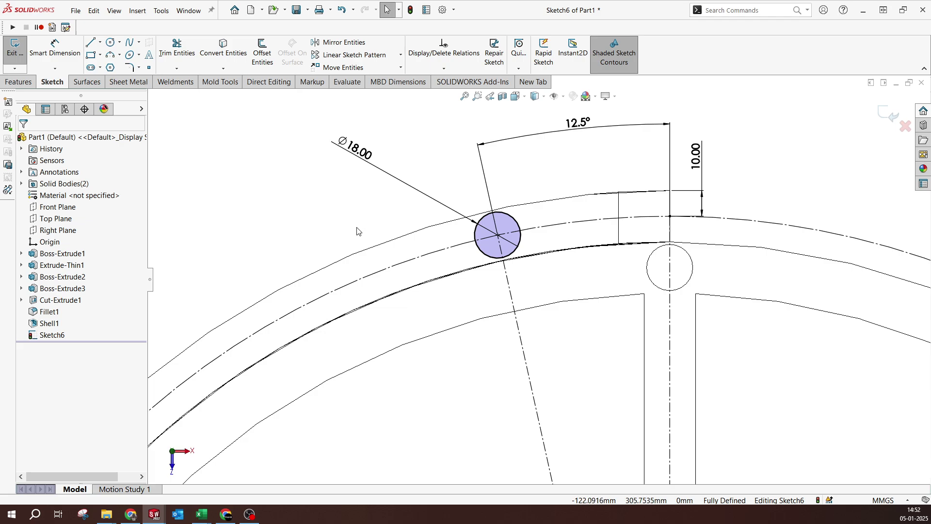
Start a circular sketch pattern about the origin, replacing the preselected construction circle with the 18 mm circle as the entity to pattern.
click(401, 56)
click(345, 80)
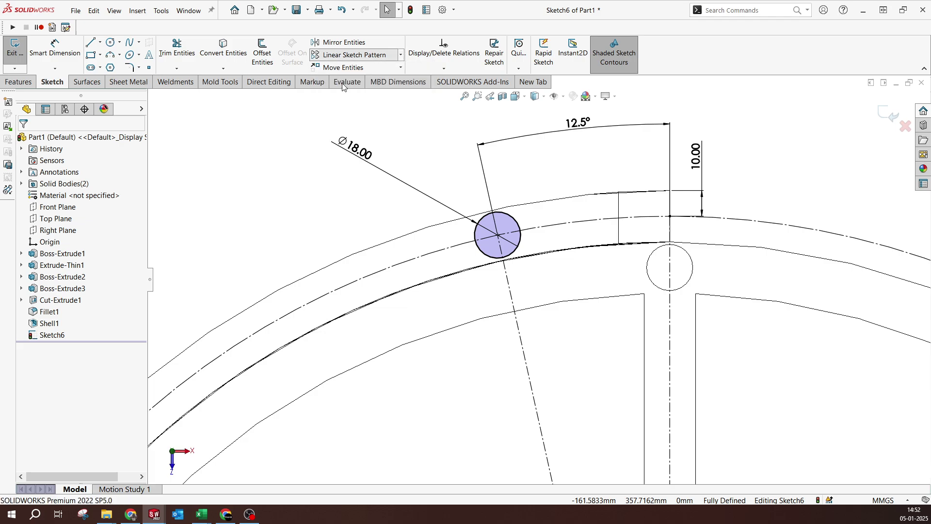
click(416, 258)
right_click(63, 375)
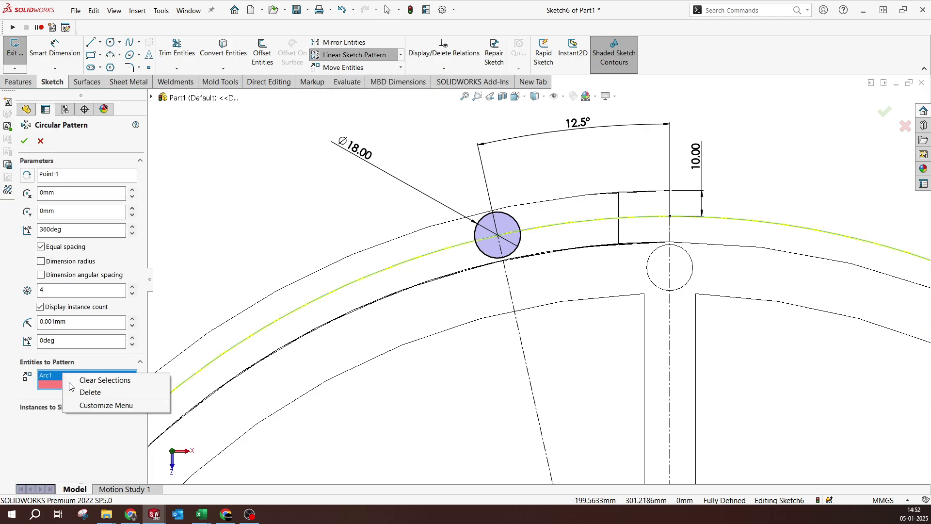
click(79, 392)
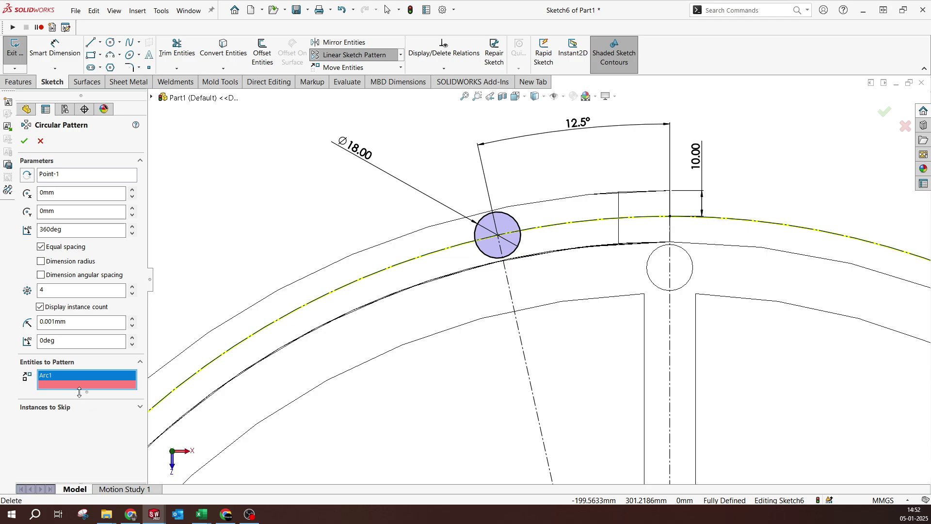
click(515, 222)
scroll(515, 223, up, 5)
scroll(542, 308, down, 3)
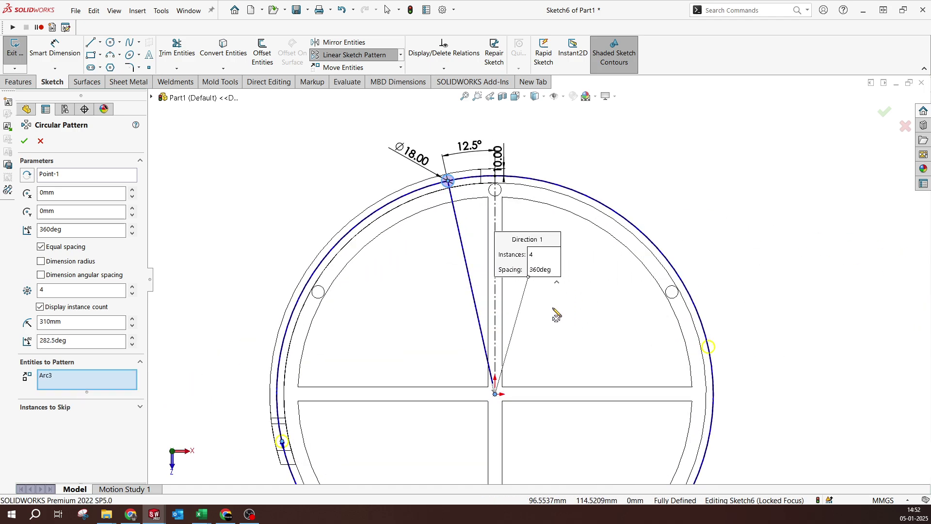
Set the circular pattern to span 90° with seven equally spaced instances and reverse its direction so they follow the rail.
click(53, 230)
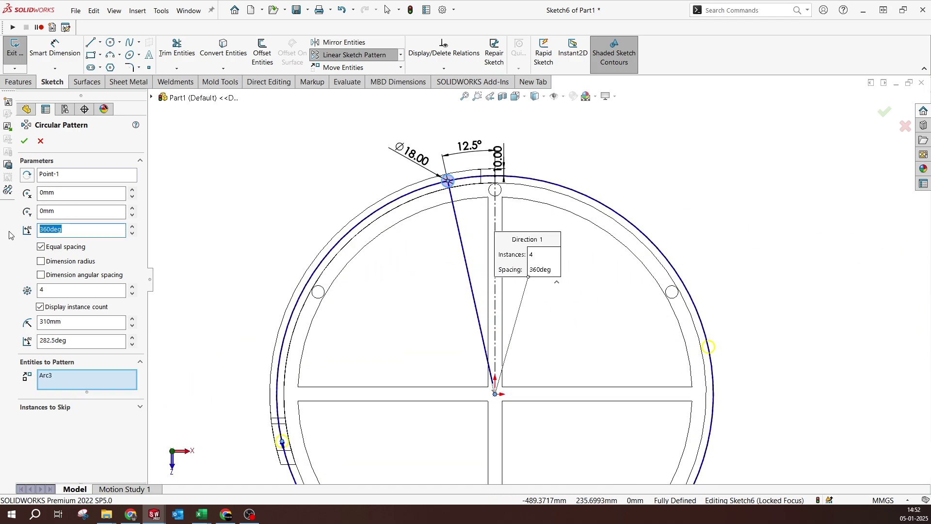
text(90)
key(Return)
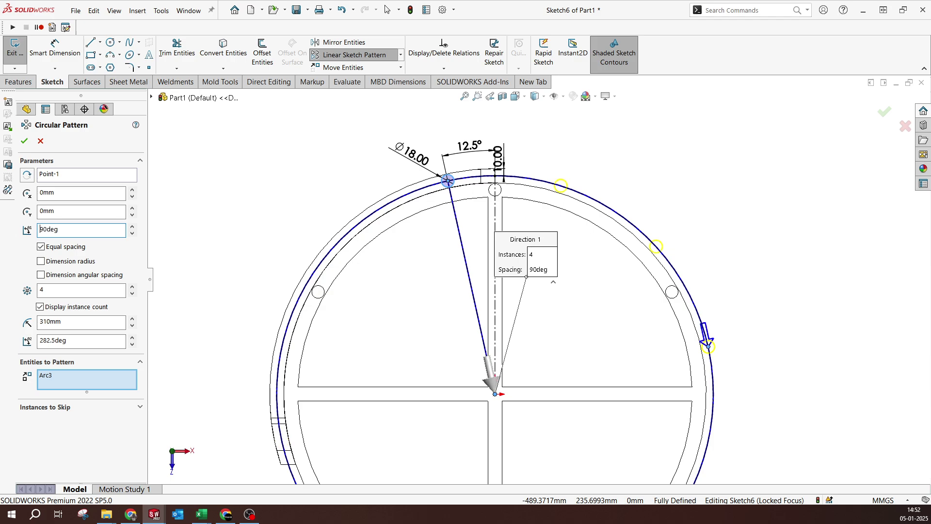
click(28, 176)
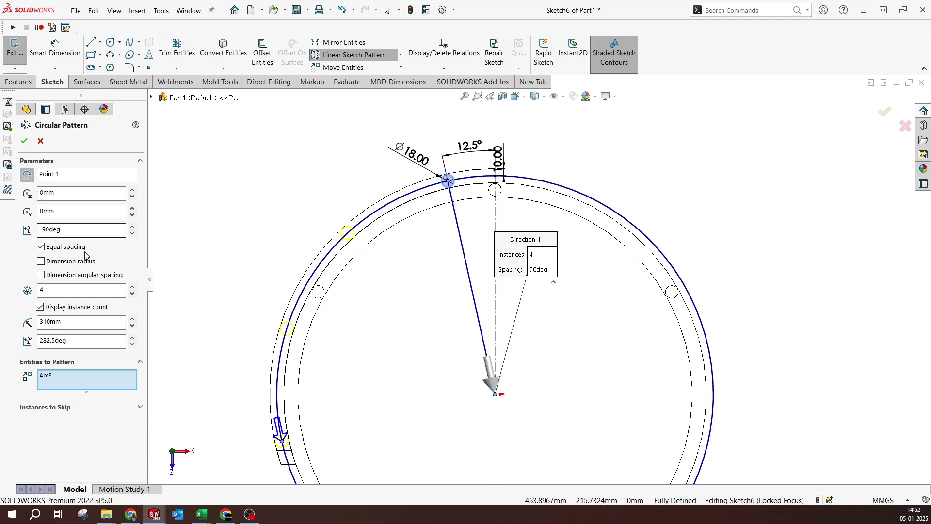
click(132, 287)
click(132, 287)
click(132, 287)
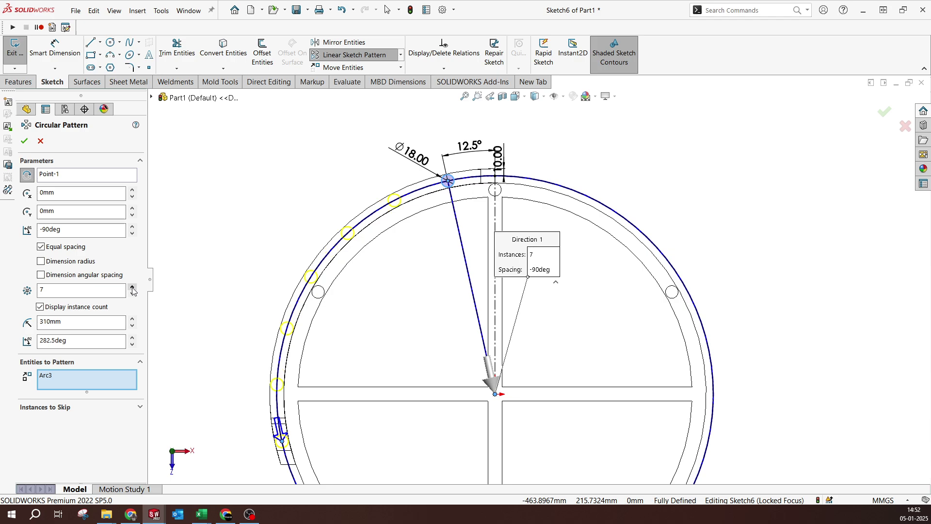
Skip the seventh pattern instance, at the far end of the rail.
scroll(339, 329, down, 5)
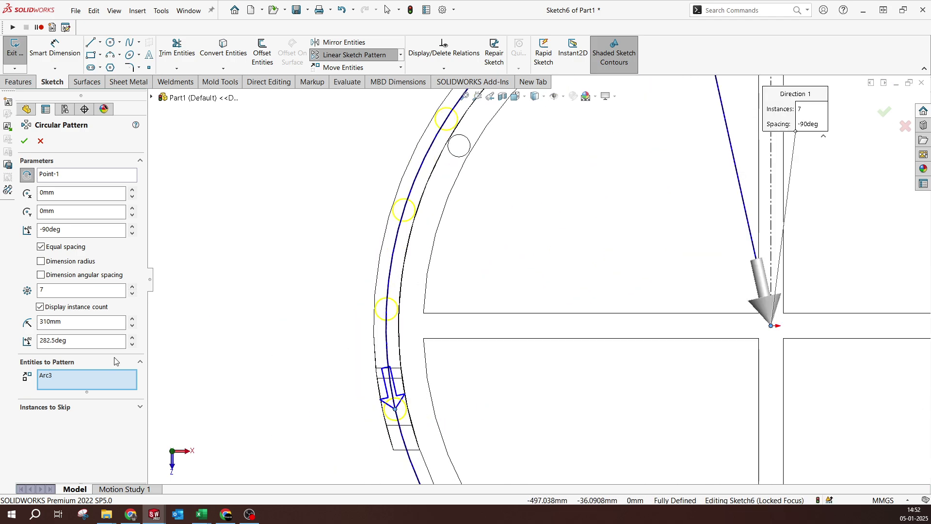
click(71, 408)
click(56, 422)
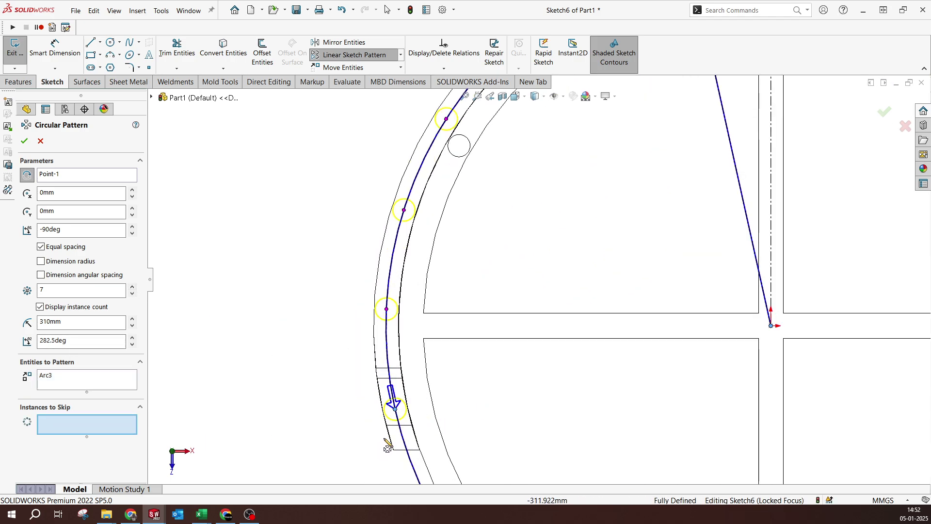
click(400, 415)
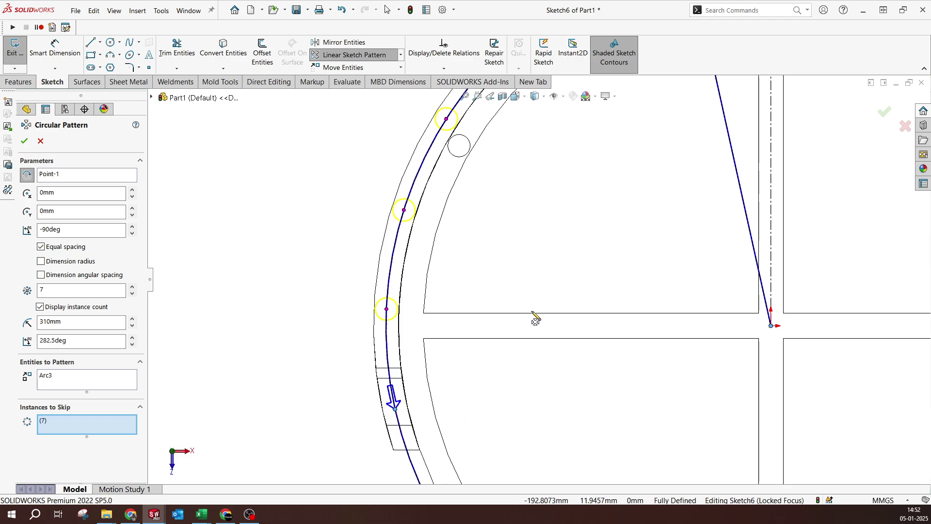
scroll(532, 316, up, 4)
scroll(554, 206, down, 2)
mouse_move(526, 316)
middle_down()
mouse_move(524, 273)
mouse_move(498, 247)
mouse_move(484, 260)
middle_up()
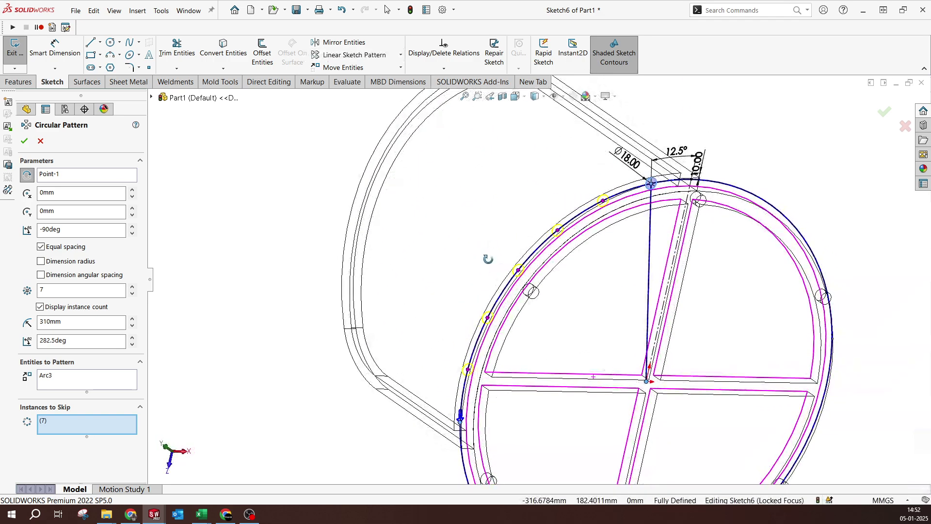
Try eight instances, return the count to seven and accept the circular sketch pattern.
click(129, 292)
scroll(488, 310, down, 2)
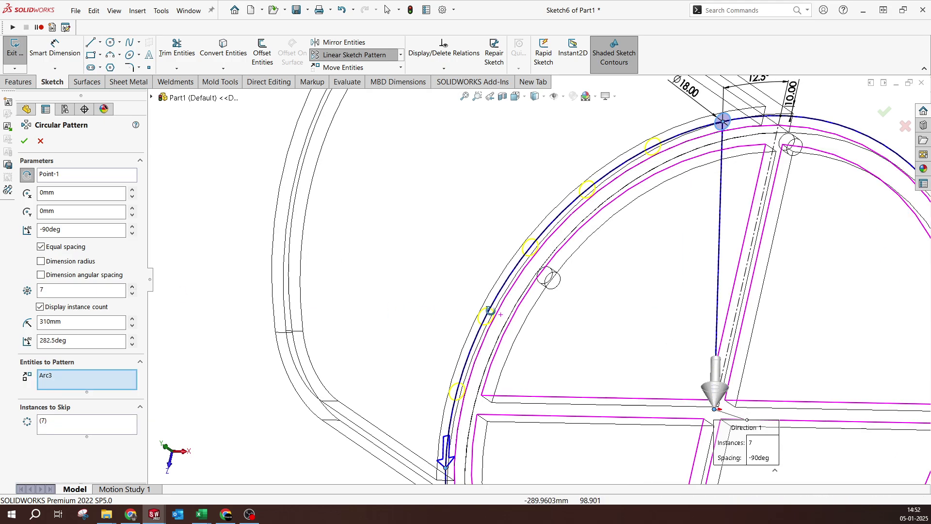
scroll(488, 311, up, 4)
scroll(504, 369, down, 2)
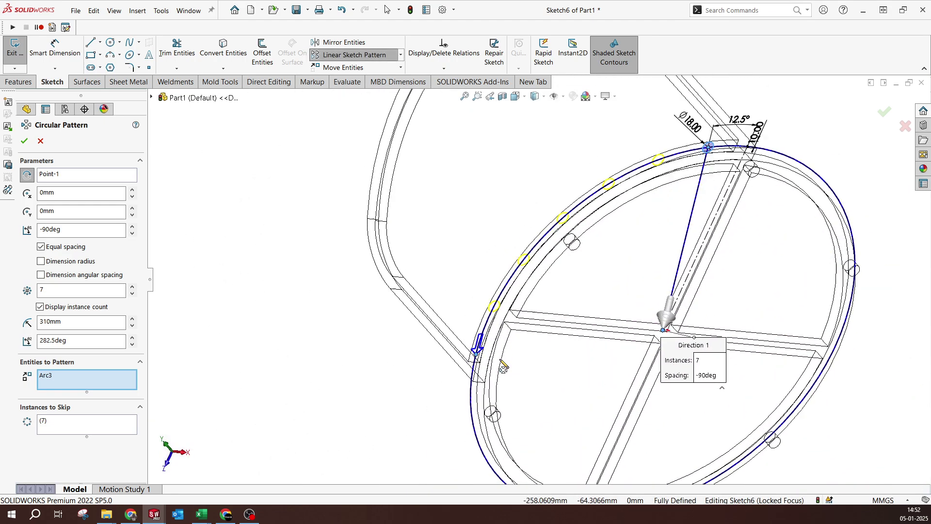
scroll(626, 242, down, 1)
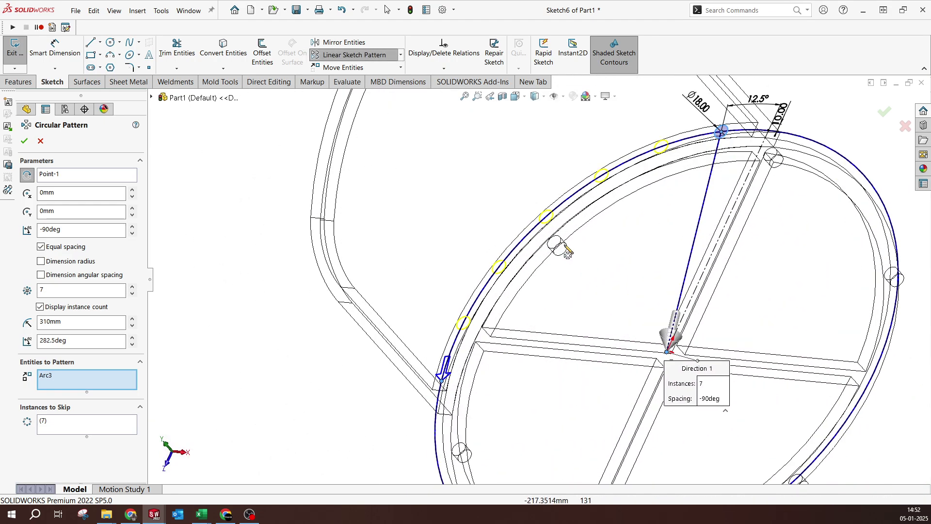
click(132, 288)
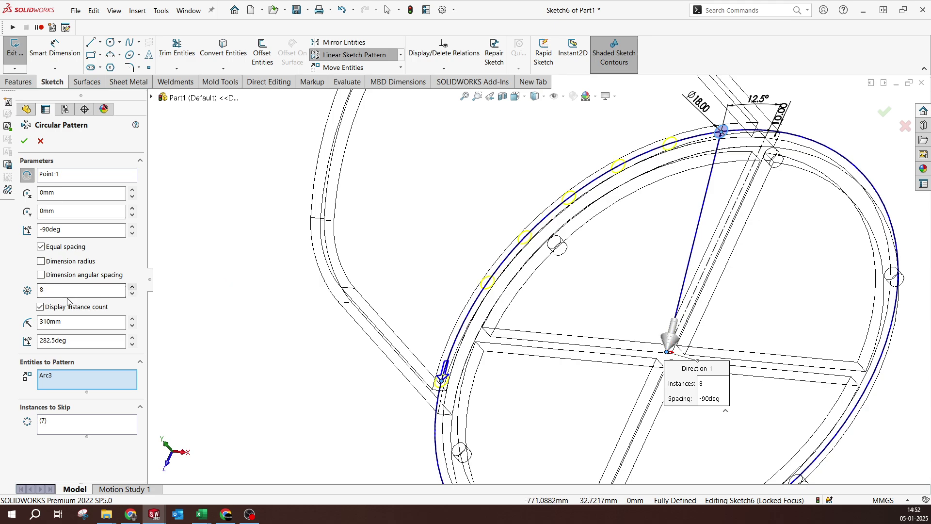
click(23, 141)
key(ctrl+8)
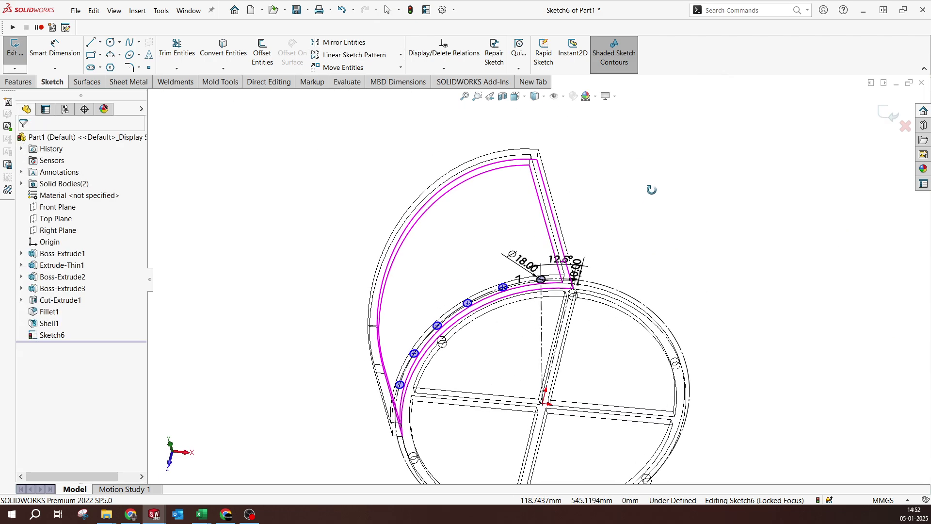
Exit the sketch and extrude the patterned circles Up To Next to form round bars reaching the sloped top rail.
click(18, 81)
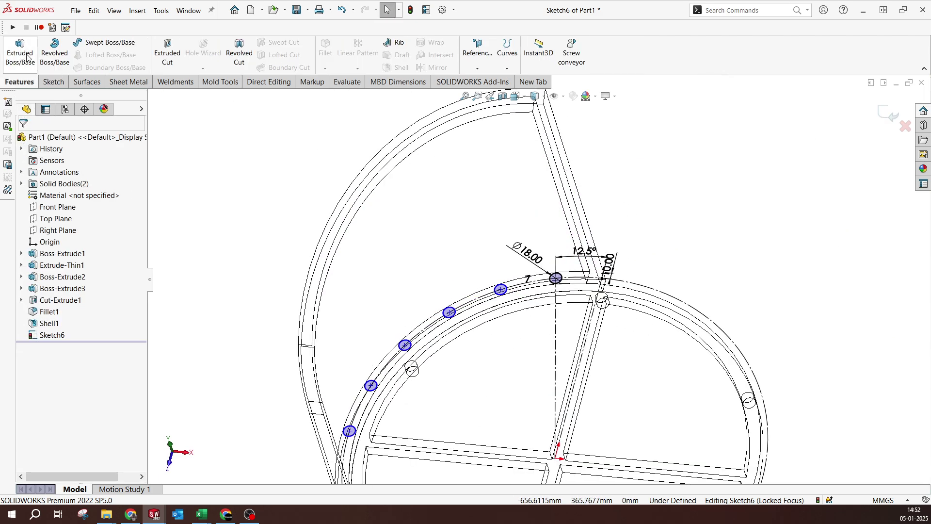
click(890, 114)
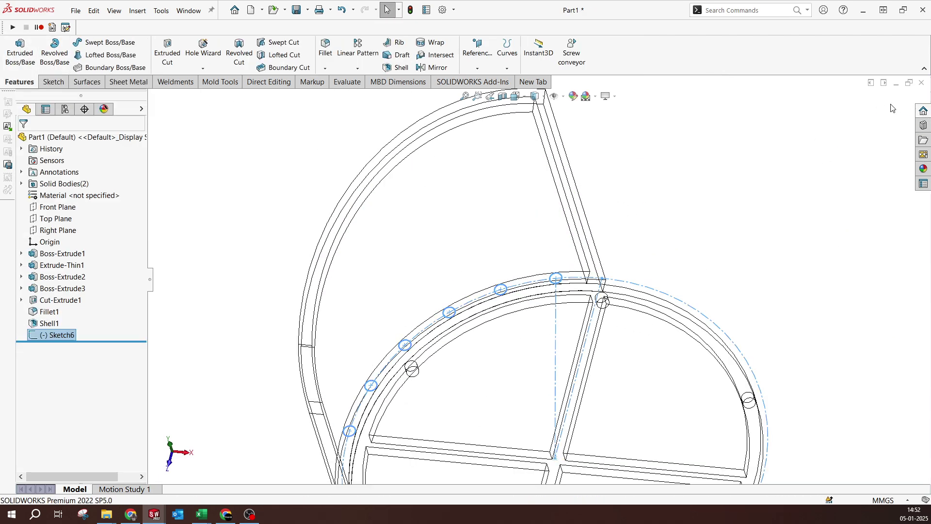
click(21, 52)
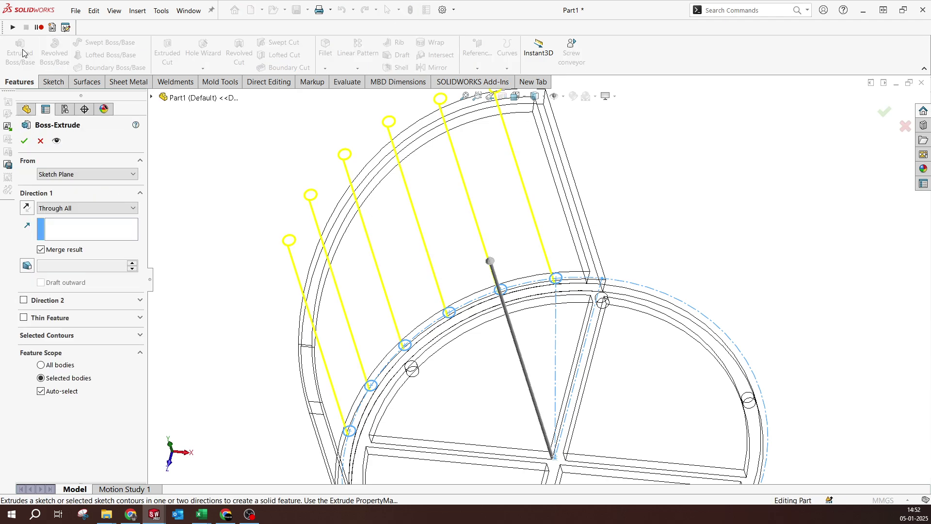
click(61, 210)
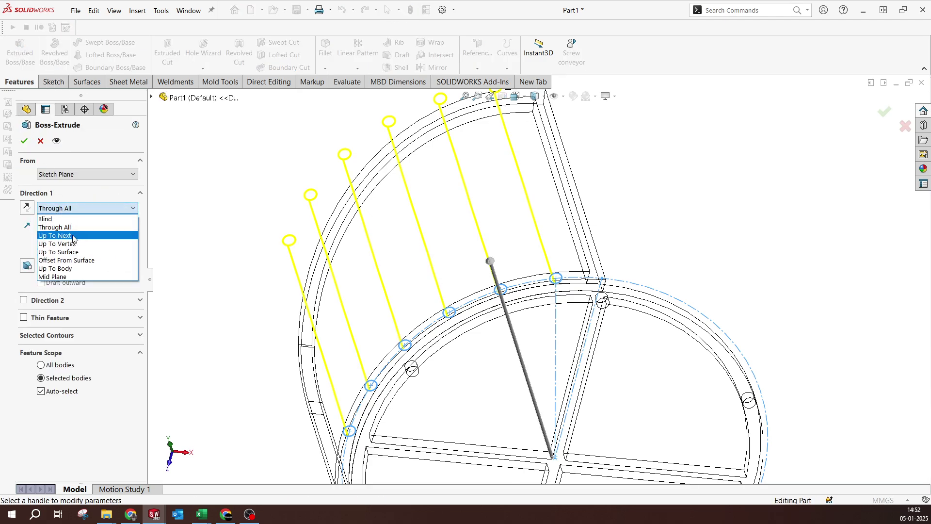
click(73, 236)
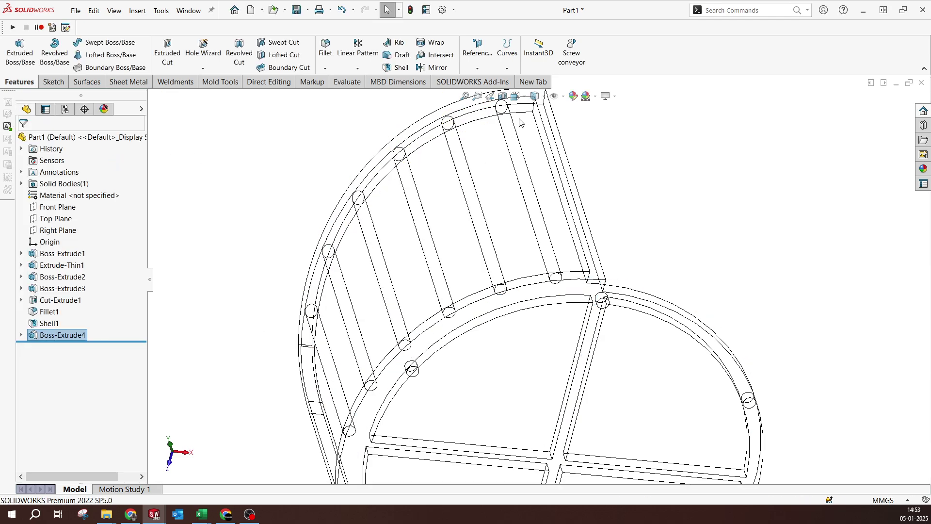
Display the model shaded with edges.
click(535, 97)
click(537, 109)
mouse_move(538, 109)
middle_down()
mouse_move(665, 198)
mouse_move(671, 129)
middle_up()
Edit the round bars' extrusion to turn off Merge result and expand the list of solid bodies.
click(32, 335)
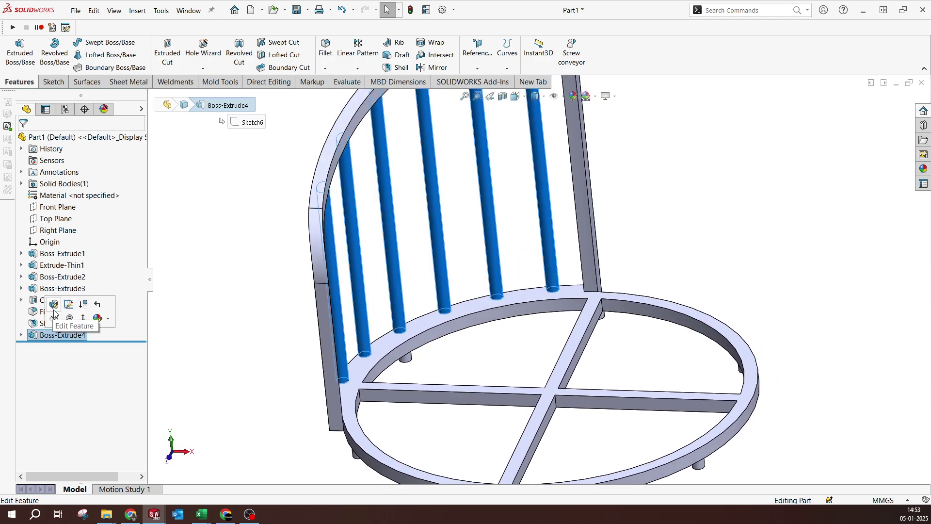
click(50, 309)
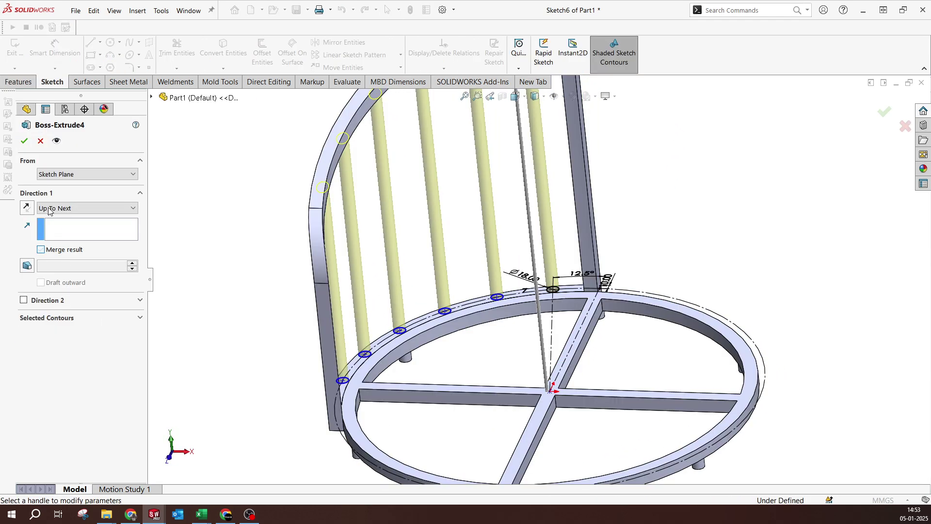
click(24, 140)
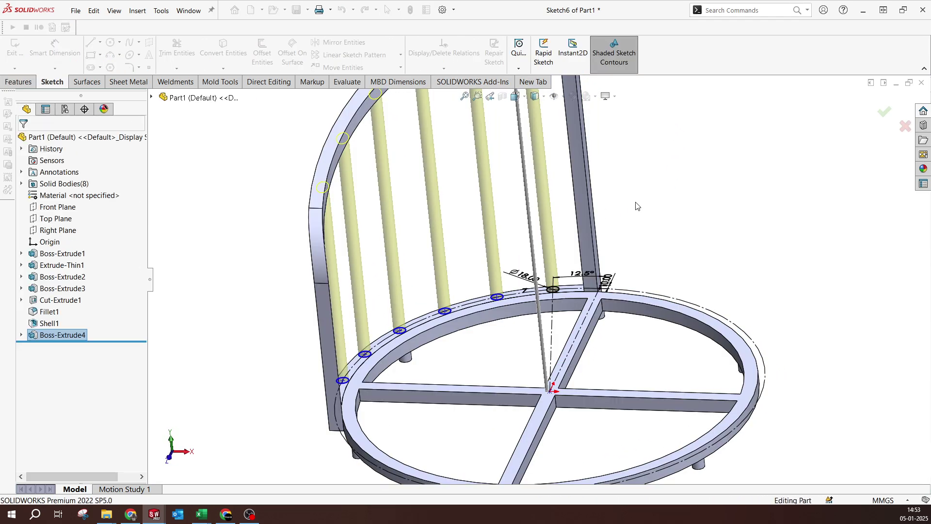
click(196, 253)
click(21, 183)
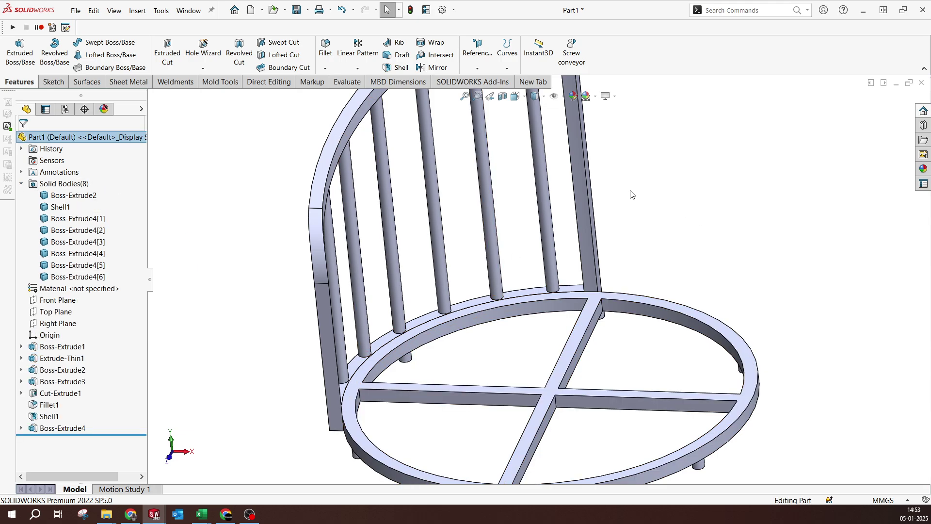
Start a body mirror and select the curved wall frame and its six round bars as the bodies.
key(f)
scroll(505, 182, down, 3)
scroll(506, 182, up, 4)
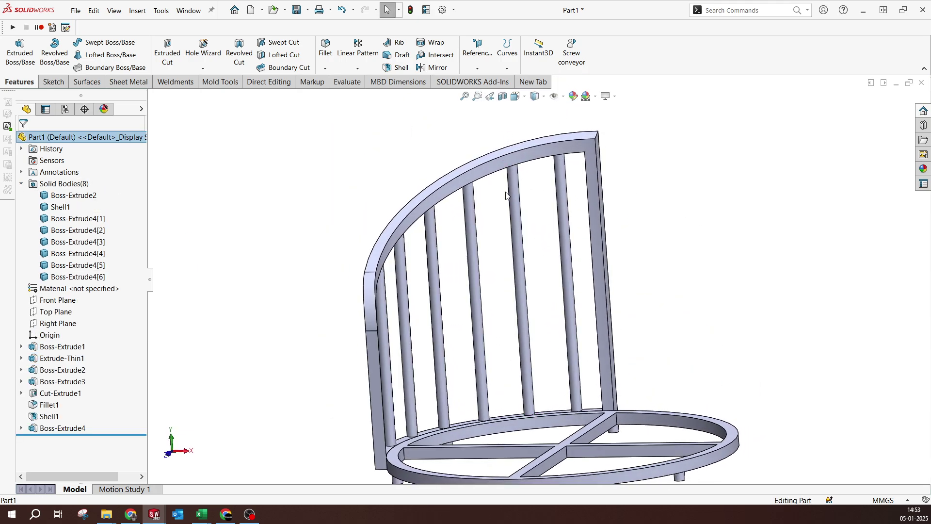
middle_drag(510, 165, 638, 376)
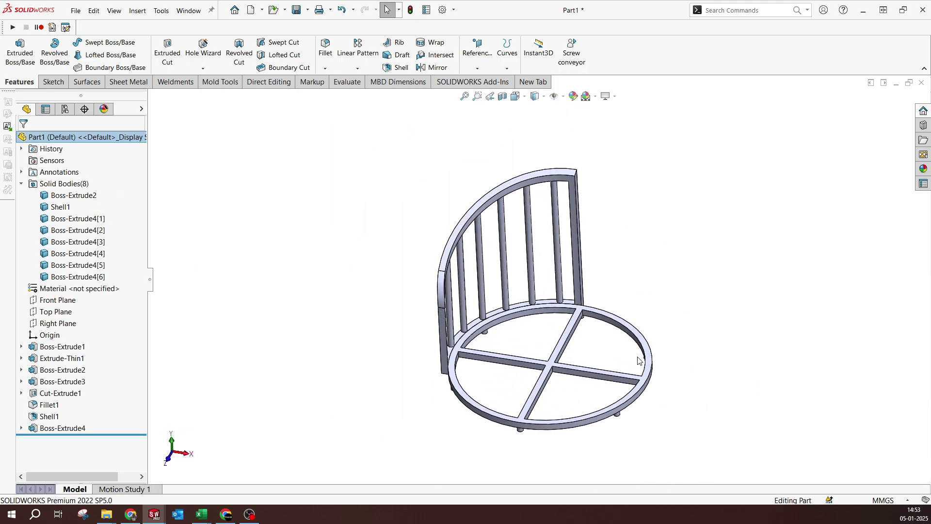
scroll(650, 311, down, 2)
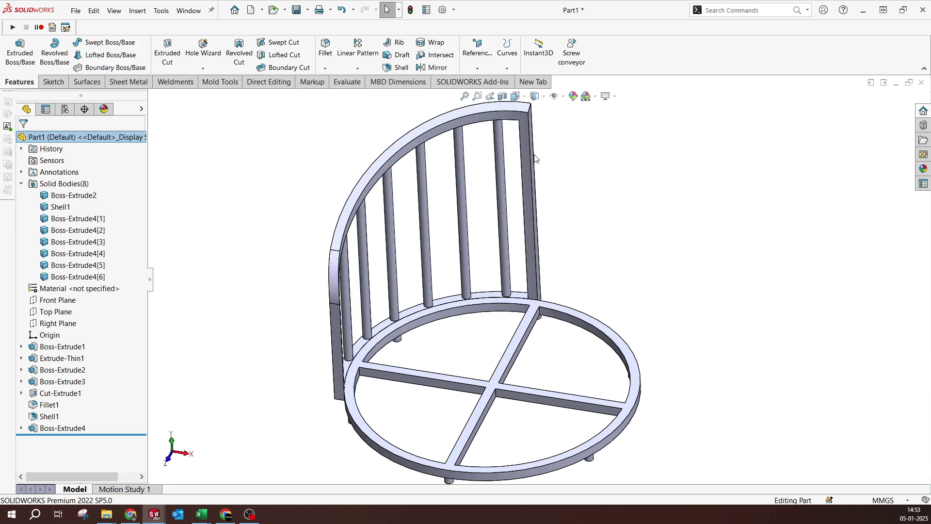
click(434, 68)
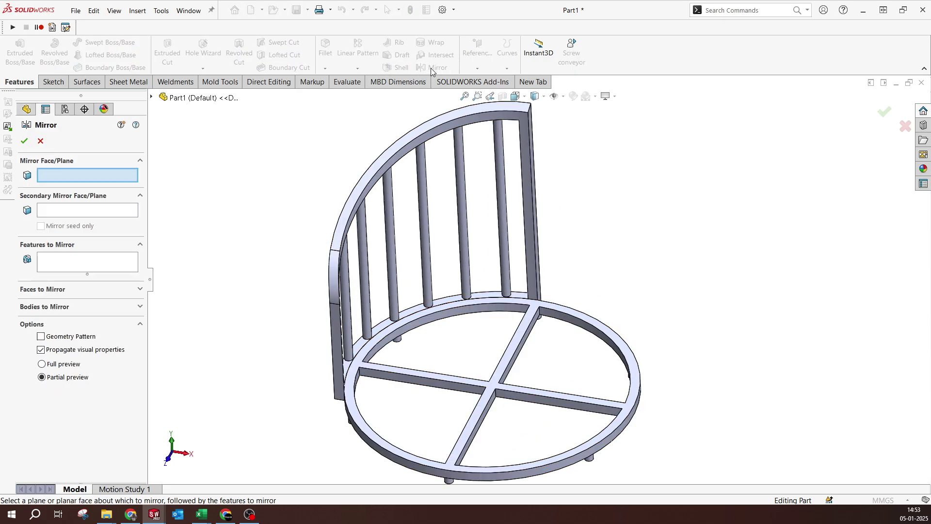
click(53, 307)
click(333, 315)
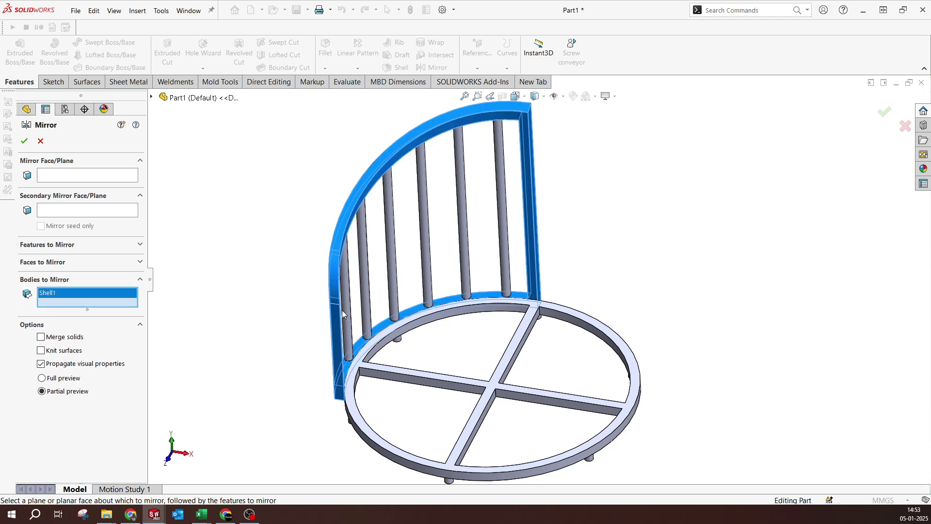
click(348, 304)
click(362, 292)
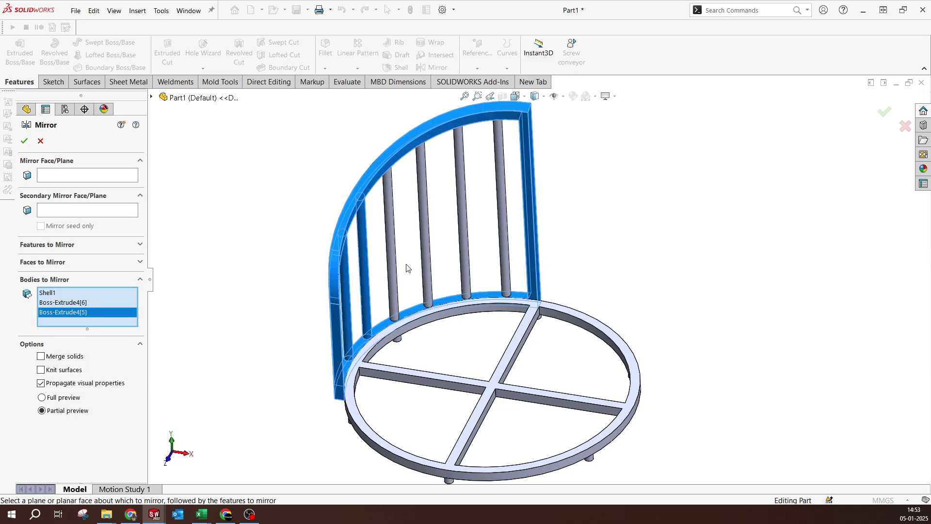
click(402, 260)
click(427, 248)
click(464, 236)
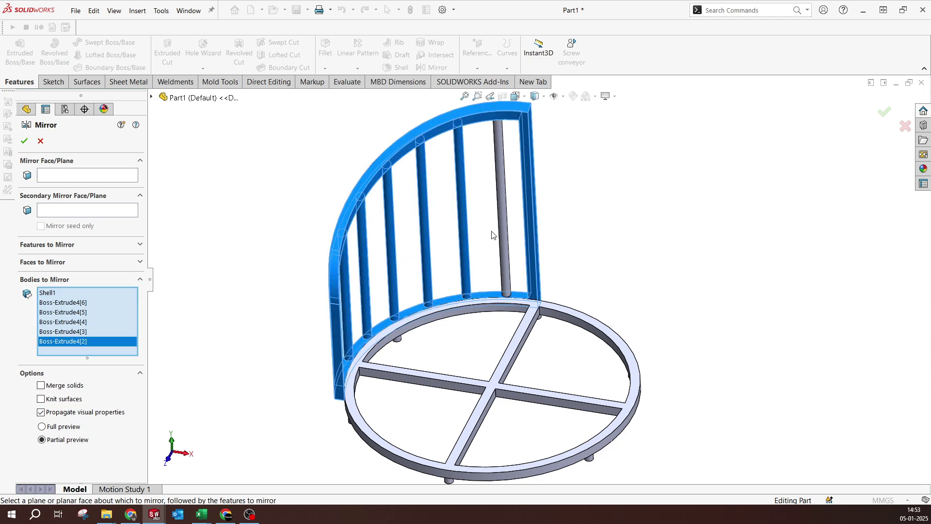
click(503, 228)
Mirror the selected bodies about the planar end face of the frame's tall straight post.
click(65, 177)
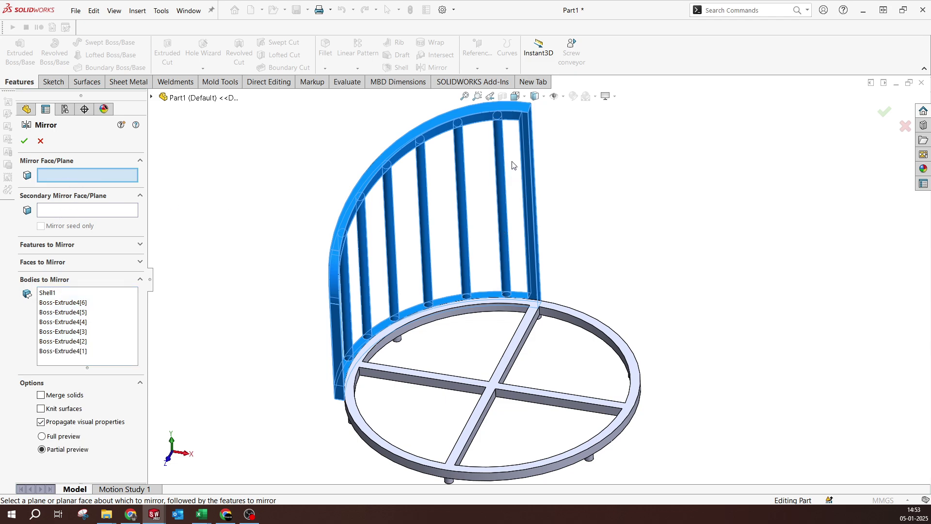
scroll(496, 153, down, 3)
click(534, 129)
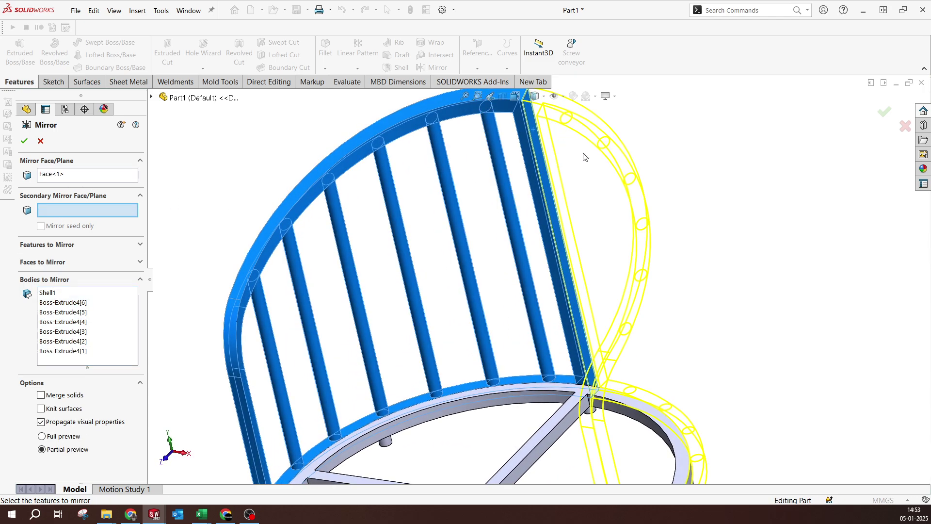
click(24, 140)
Examine the mirrored wall frame, including the joint between the halves and where the end posts meet the base ring.
scroll(547, 279, up, 5)
middle_drag(534, 271, 548, 279)
scroll(485, 293, down, 5)
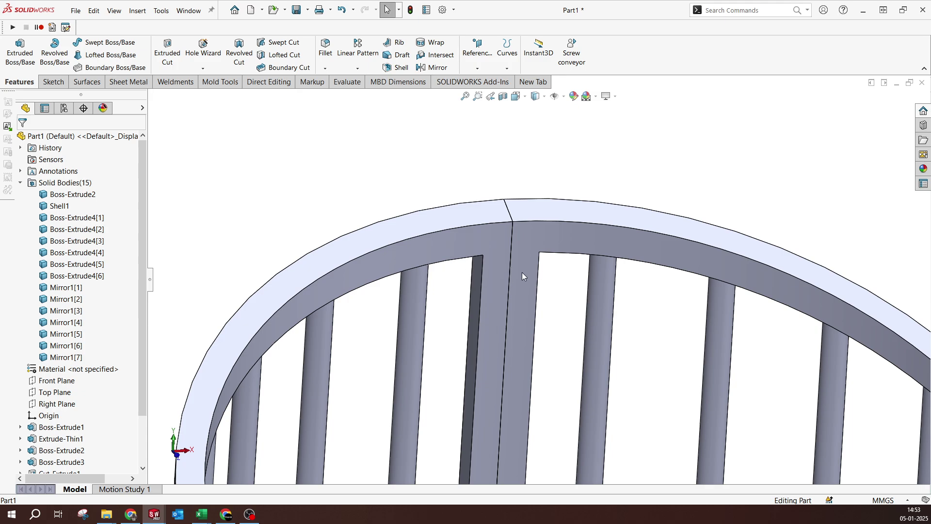
scroll(510, 278, up, 3)
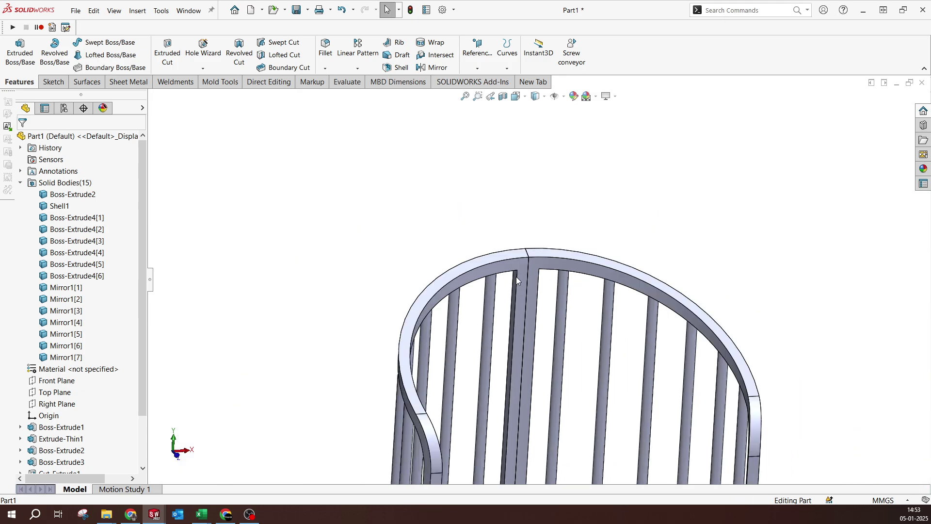
scroll(550, 285, up, 3)
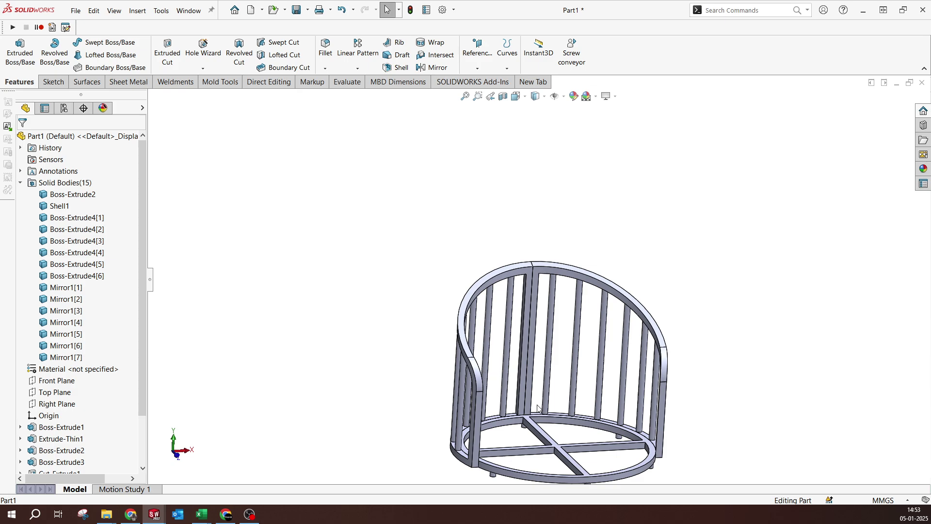
scroll(537, 408, up, 2)
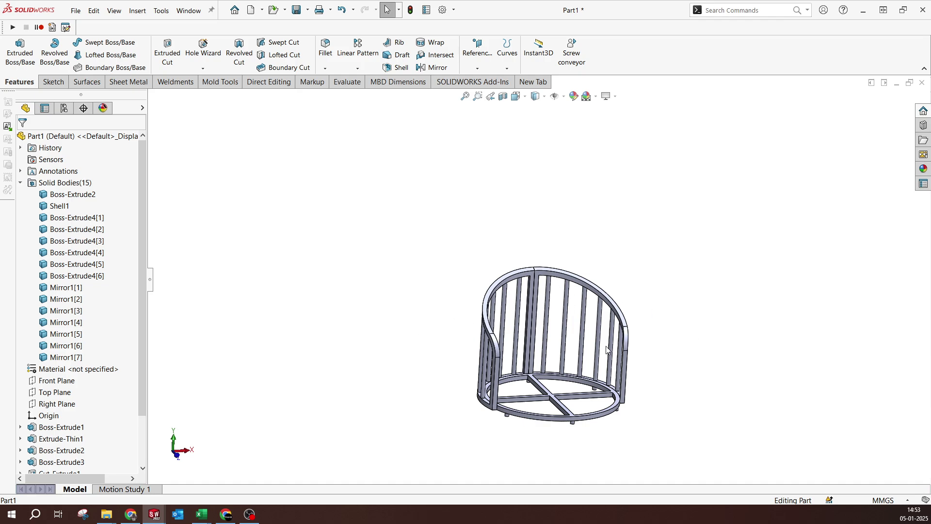
scroll(606, 345, down, 3)
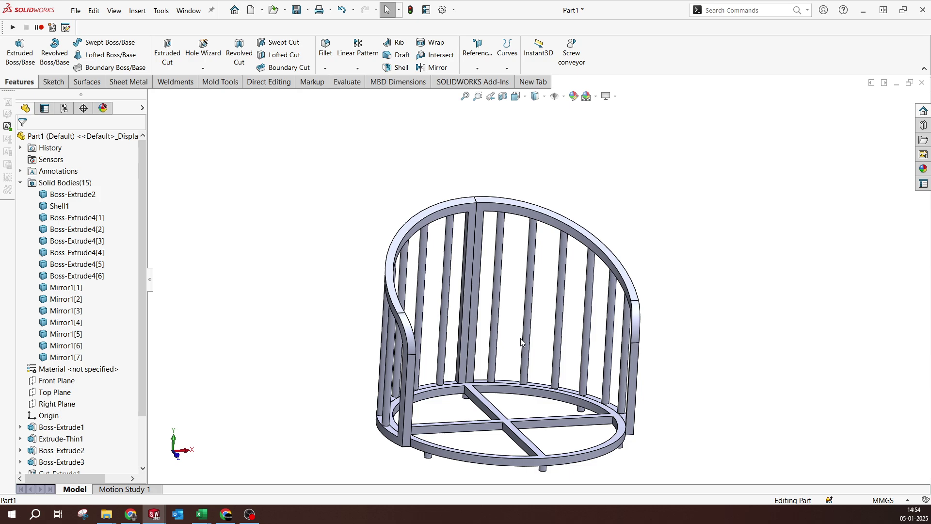
scroll(469, 399, down, 5)
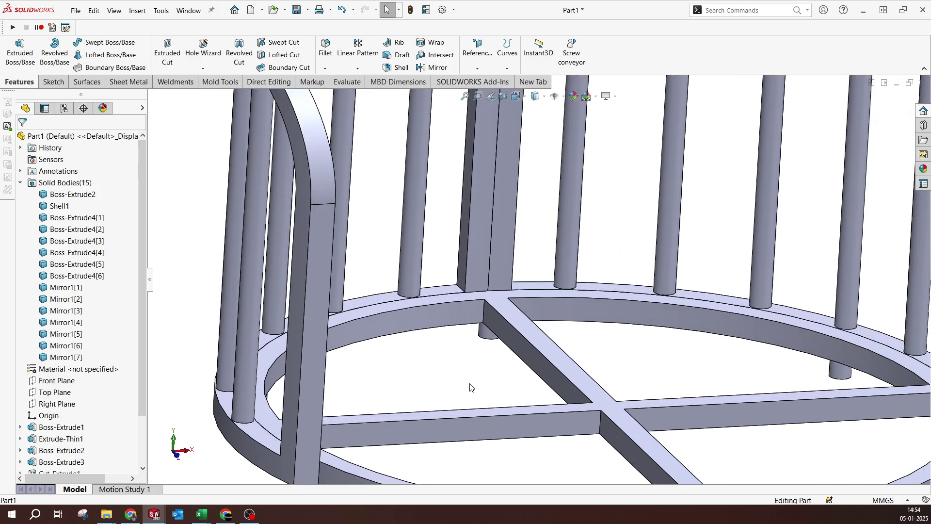
scroll(472, 383, up, 8)
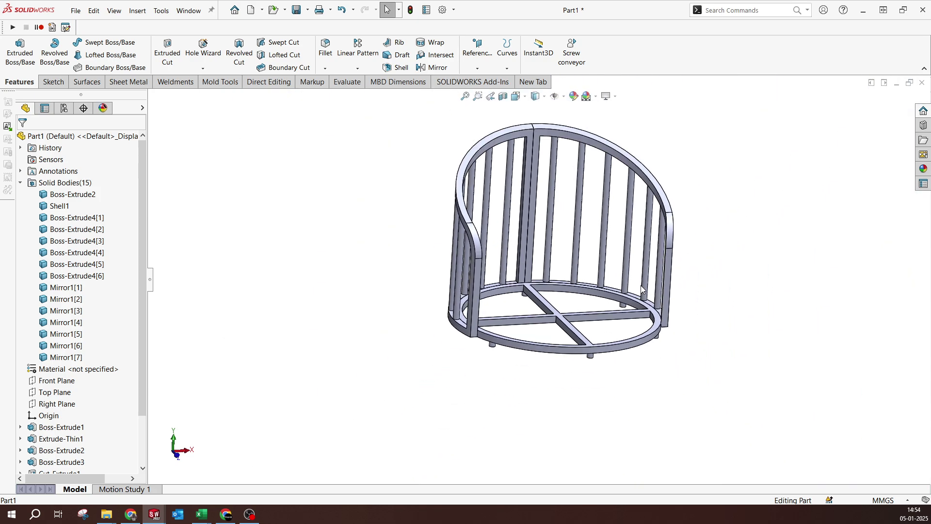
scroll(630, 320, down, 2)
scroll(318, 339, down, 4)
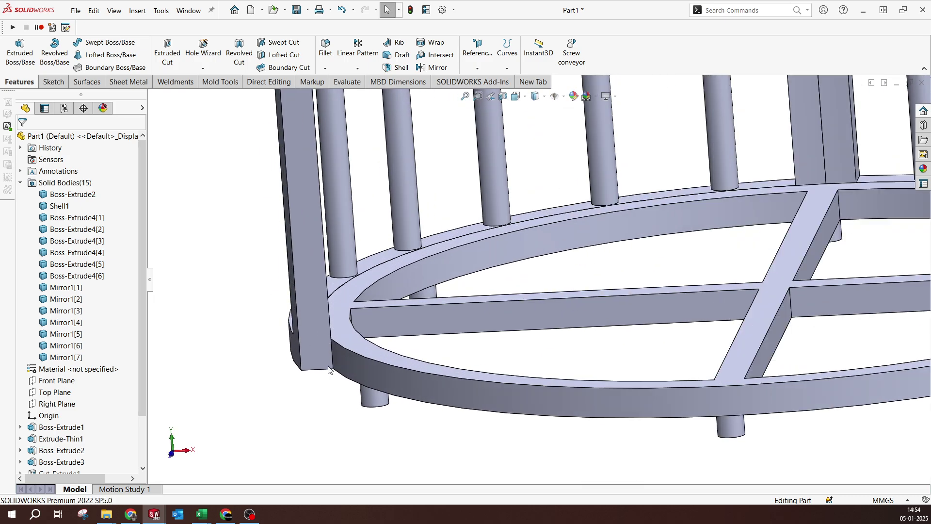
middle_drag(328, 370, 351, 343)
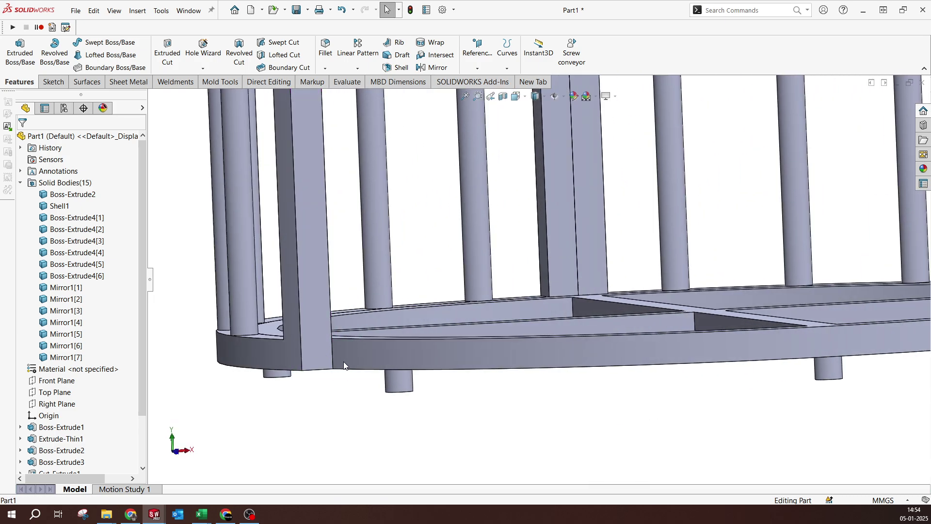
scroll(413, 343, up, 6)
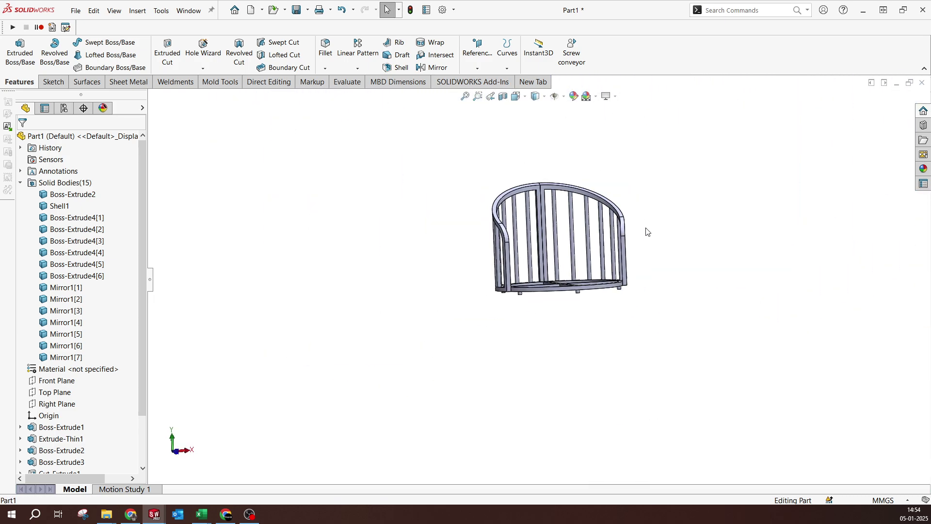
middle_drag(645, 231, 641, 266)
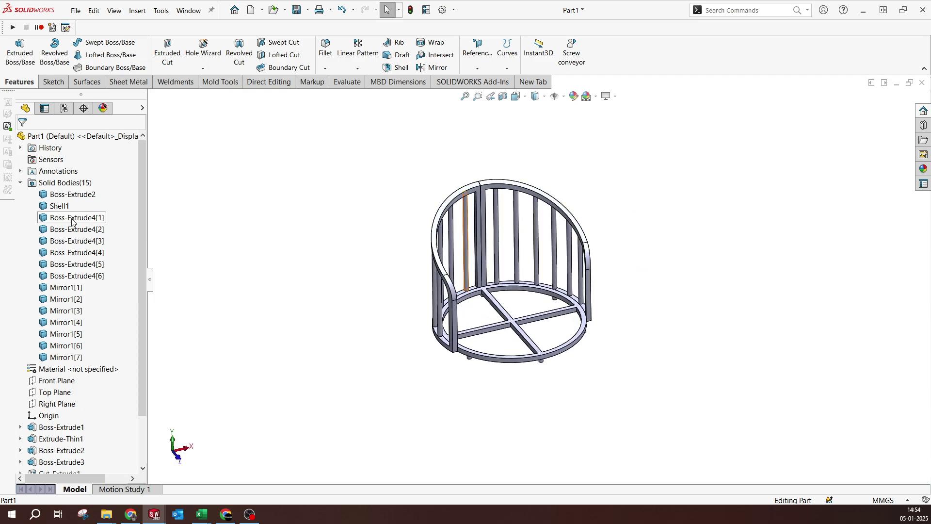
Sketch a circle centred on the origin on the cross-braced ring's upper face, about 2 mm inside its outer edge.
click(509, 323)
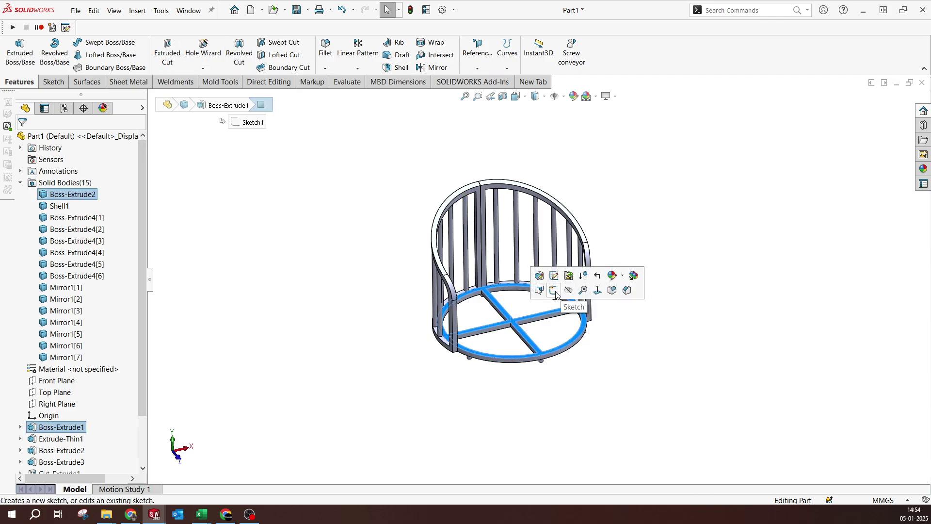
click(554, 291)
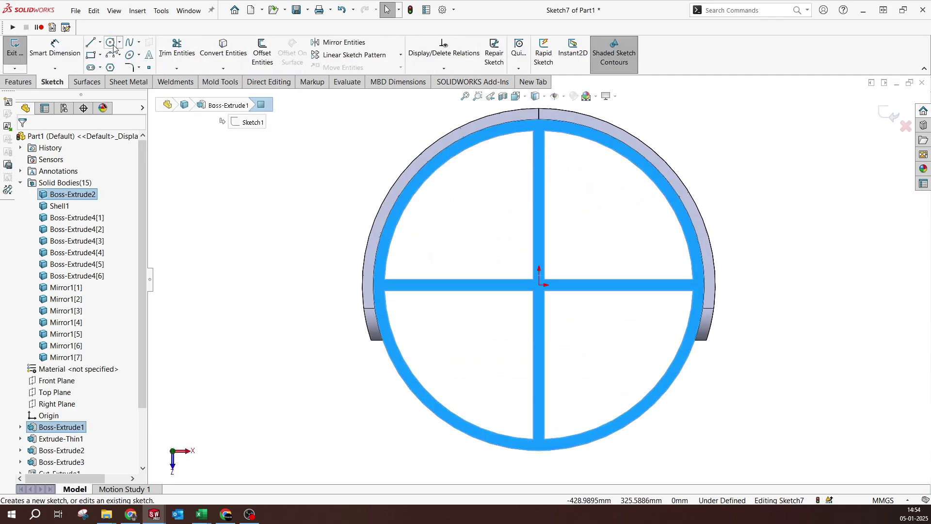
click(111, 42)
click(540, 286)
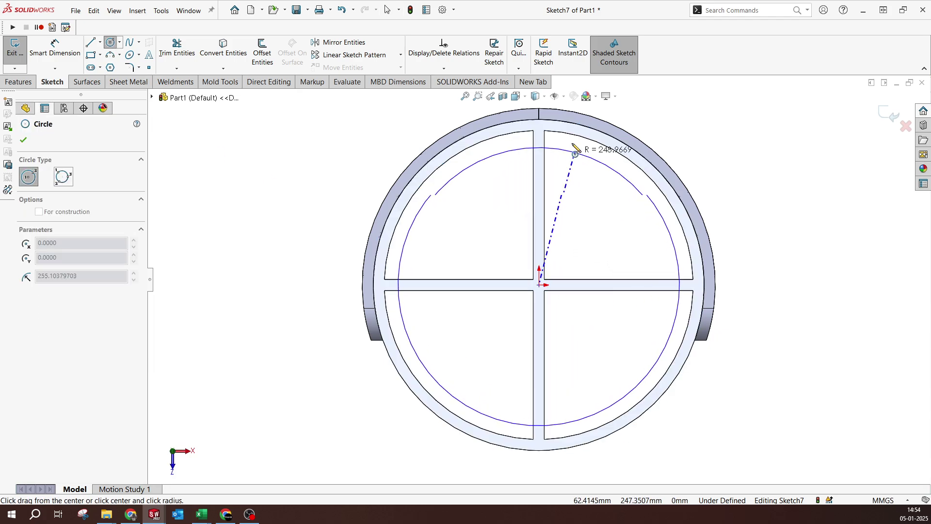
scroll(574, 146, down, 5)
click(478, 194)
key(Escape)
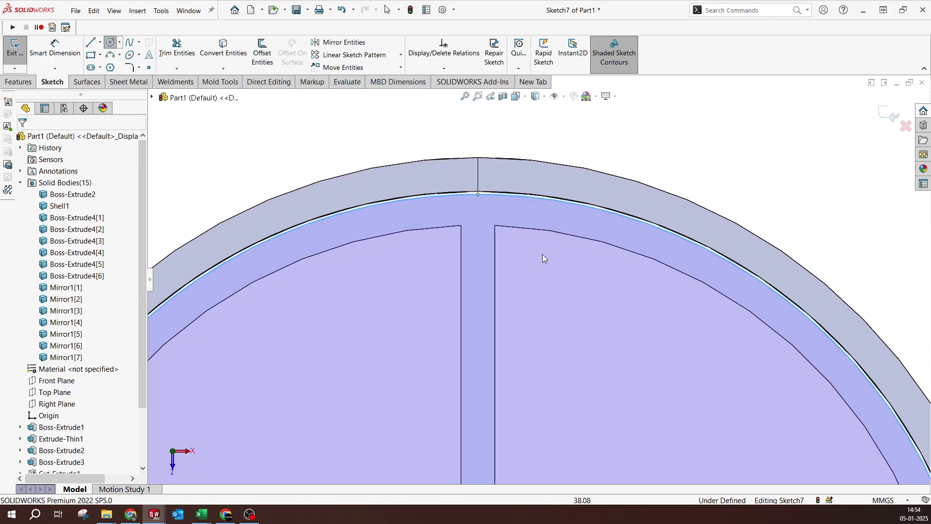
Dimension the gap between the sketched circle and the ring's outer edge to 5 mm.
click(514, 193)
key(d)
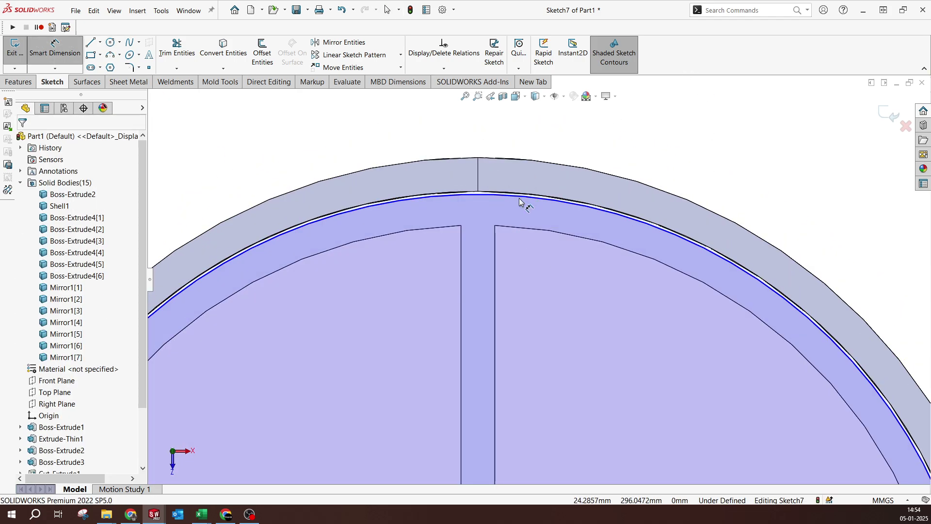
scroll(485, 199, down, 2)
click(502, 228)
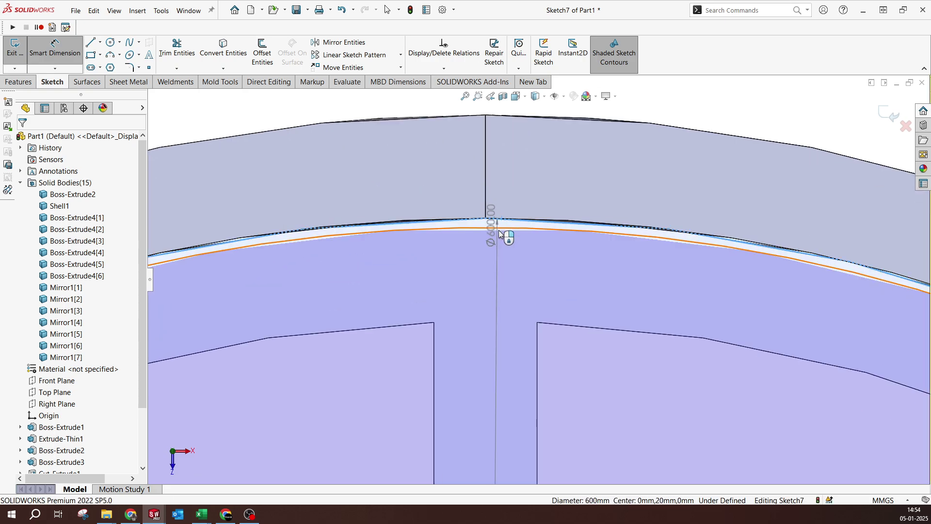
click(524, 210)
click(516, 197)
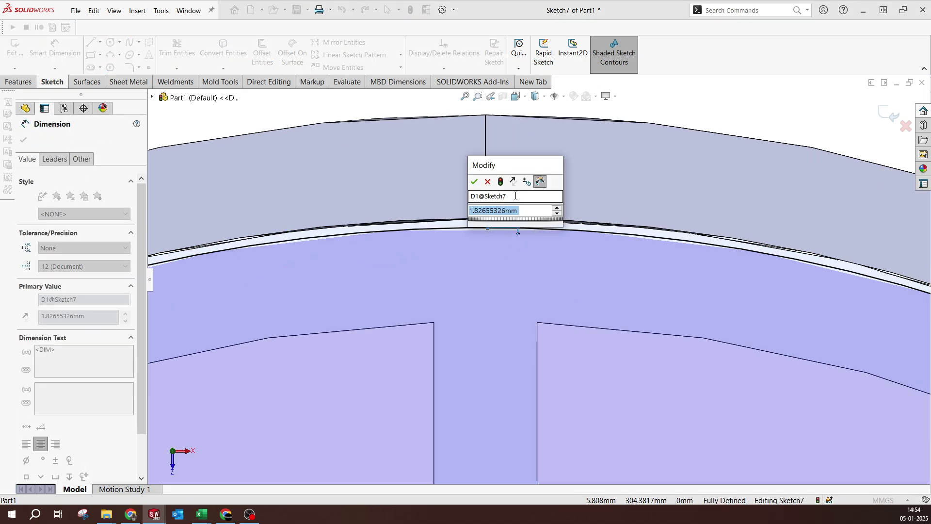
text(5)
key(Return)
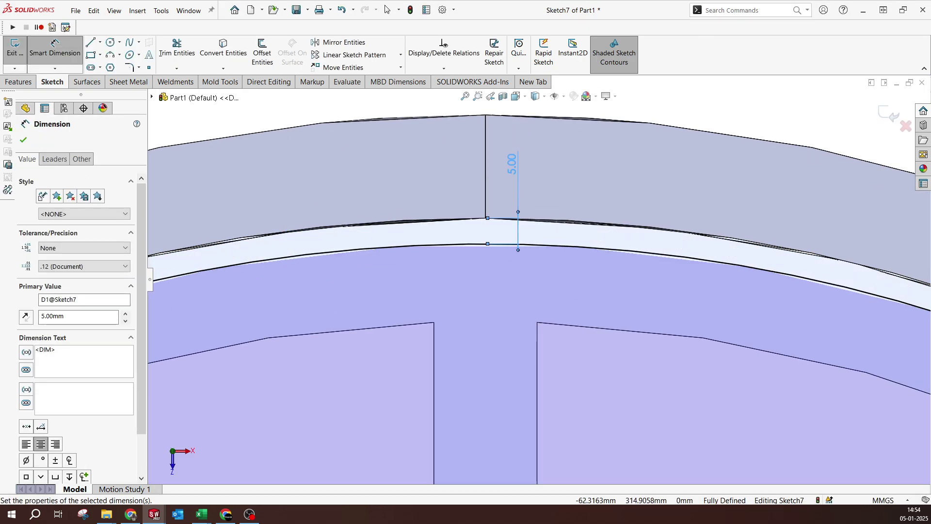
key(Escape)
Extrude the circle upward as a separate body with a Blind depth of 200 mm.
click(18, 82)
key(ctrl+7)
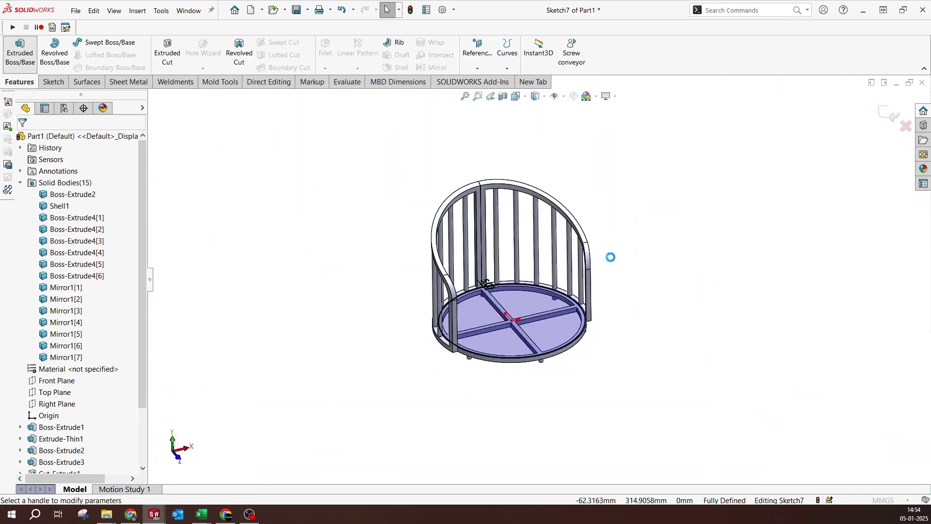
click(56, 208)
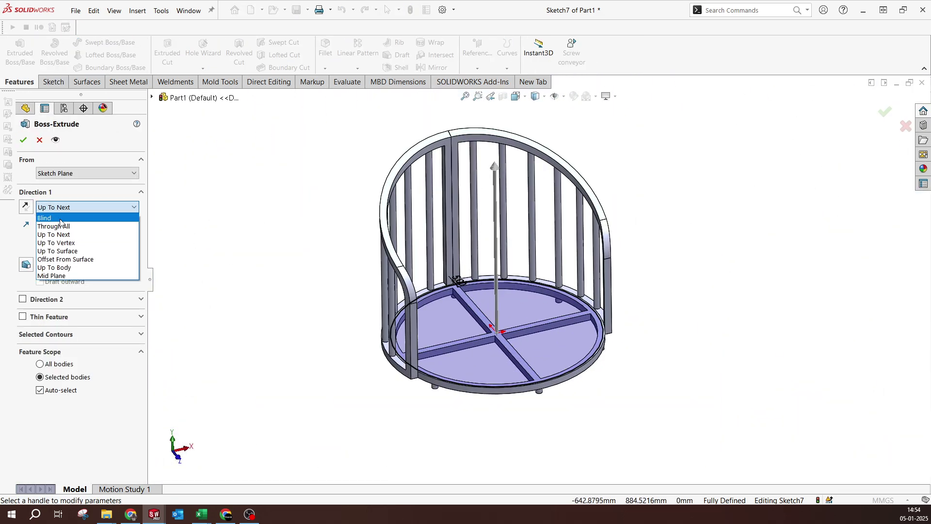
click(61, 221)
text(200)
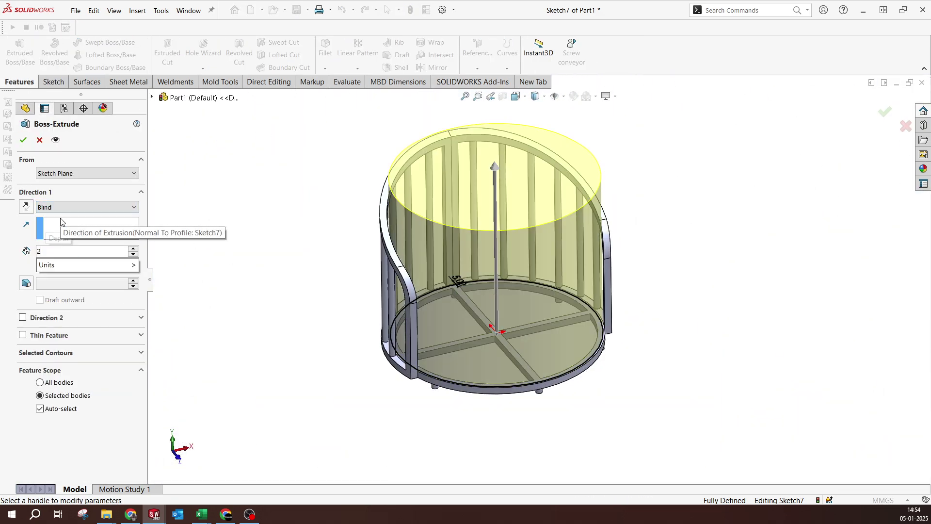
key(Return)
middle_drag(436, 318, 385, 273)
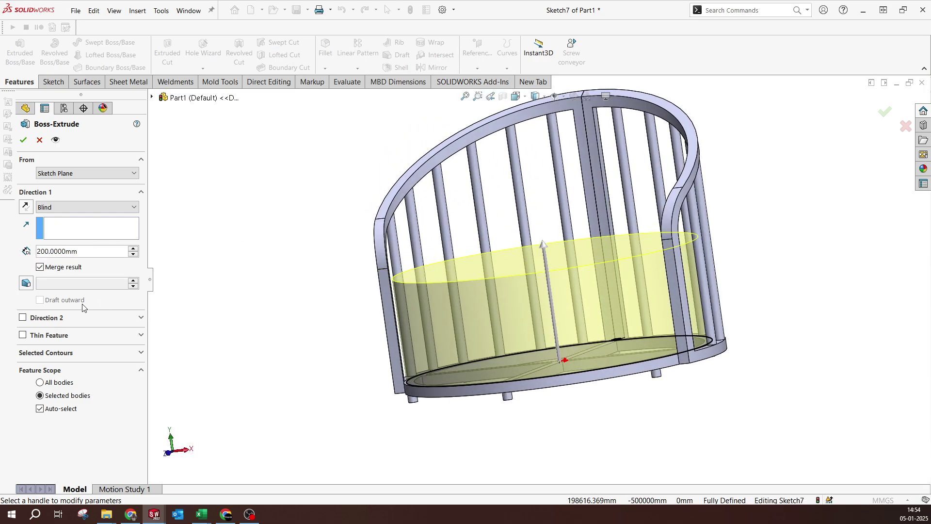
click(23, 140)
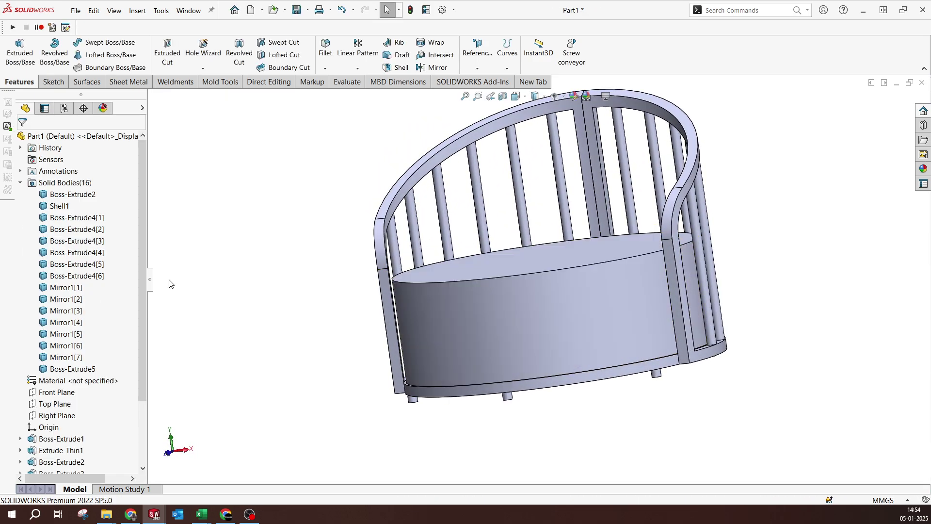
Set the extruded height of the round seat block to 225 mm.
middle_drag(505, 326, 513, 356)
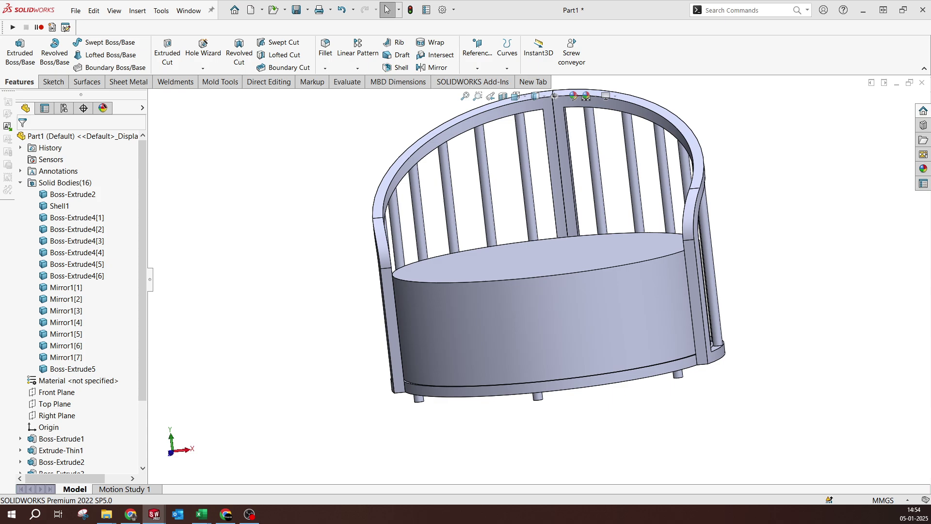
click(477, 321)
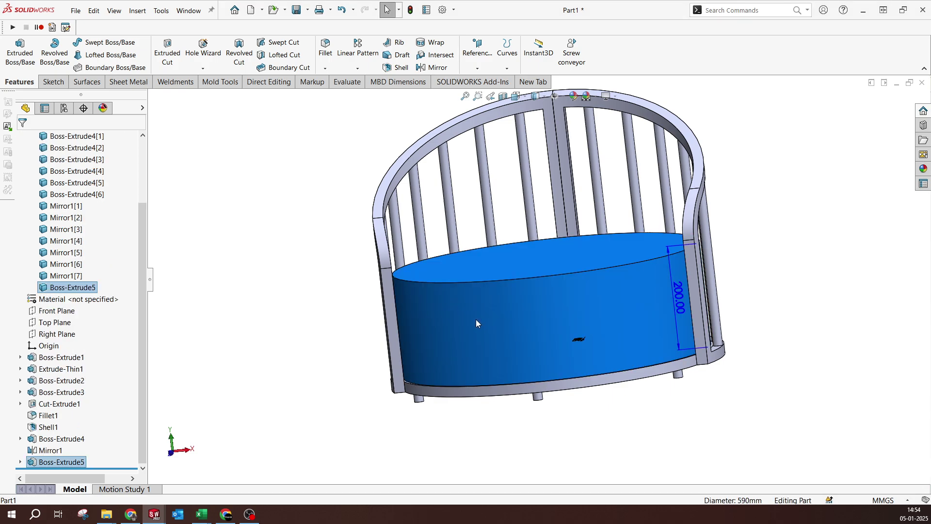
double_click(683, 302)
text(25)
key(Return)
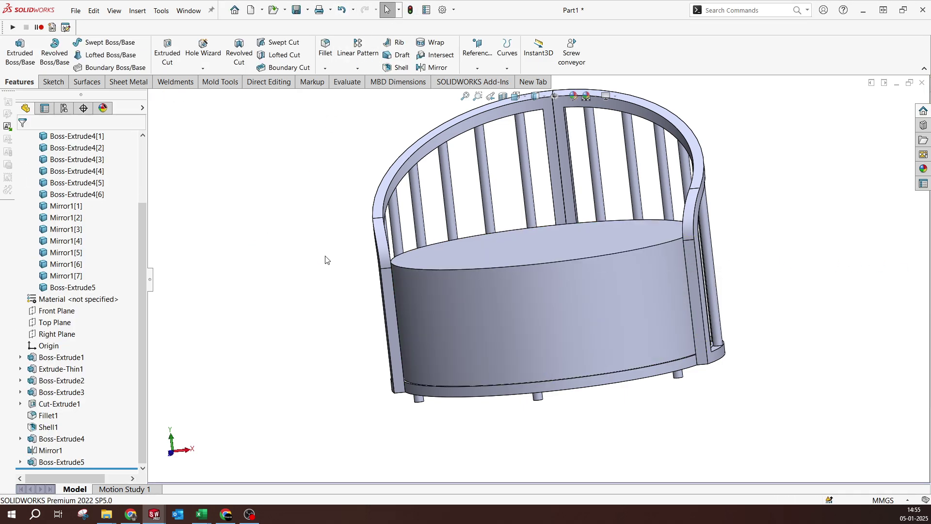
Start a sketch on the seat block's top face and convert the face's circular edge into a sketch circle.
middle_drag(466, 262, 188, 304)
click(557, 226)
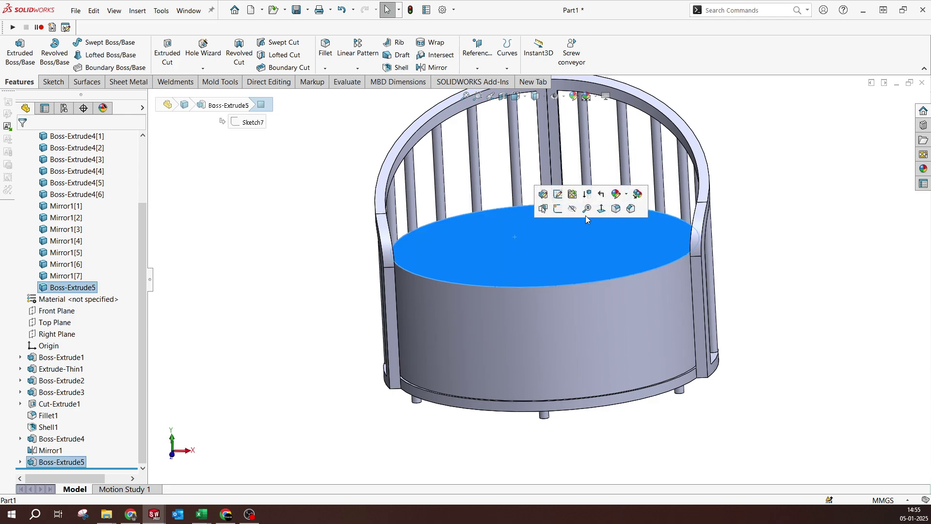
click(558, 209)
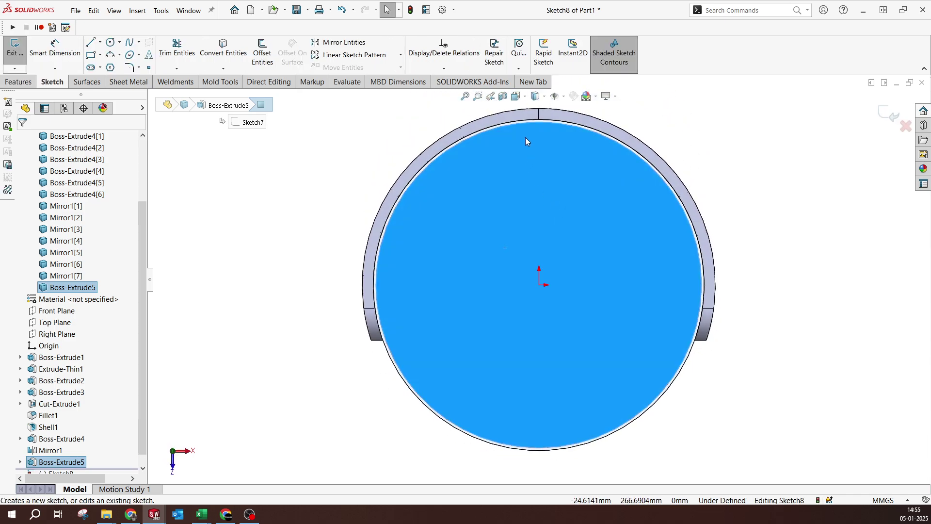
click(264, 54)
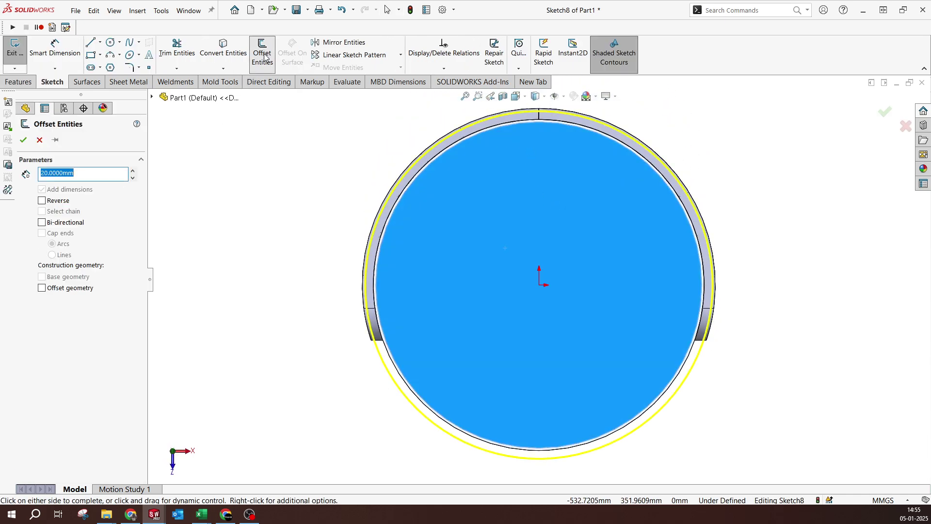
click(264, 55)
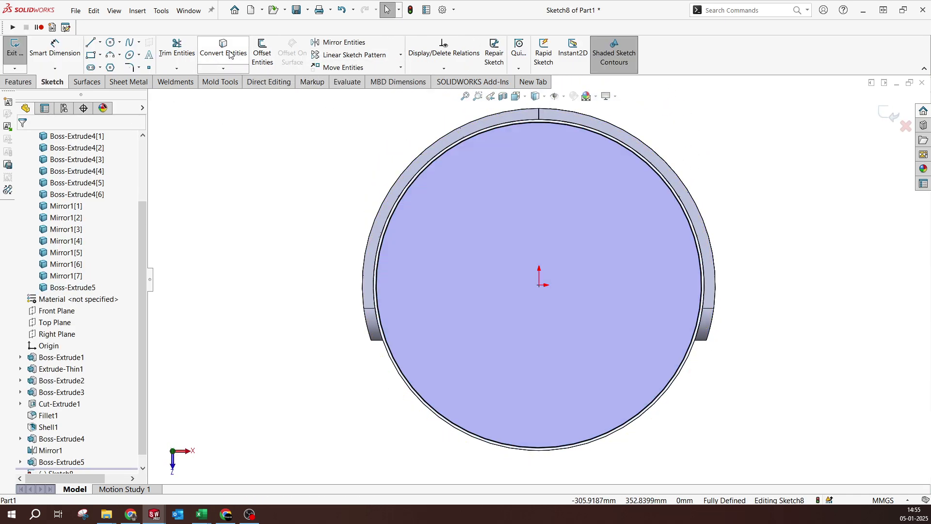
Offset the converted circle 65 mm inward with the direction reversed.
click(262, 54)
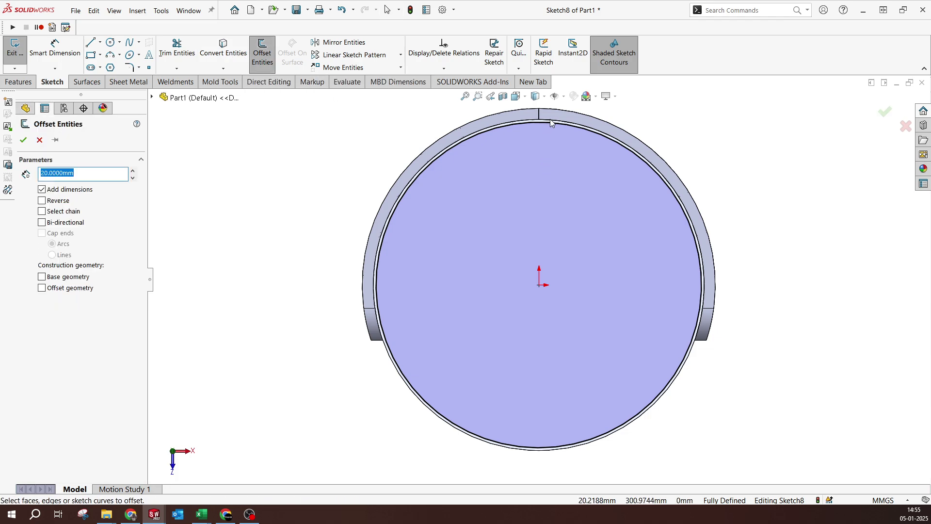
click(550, 120)
click(548, 124)
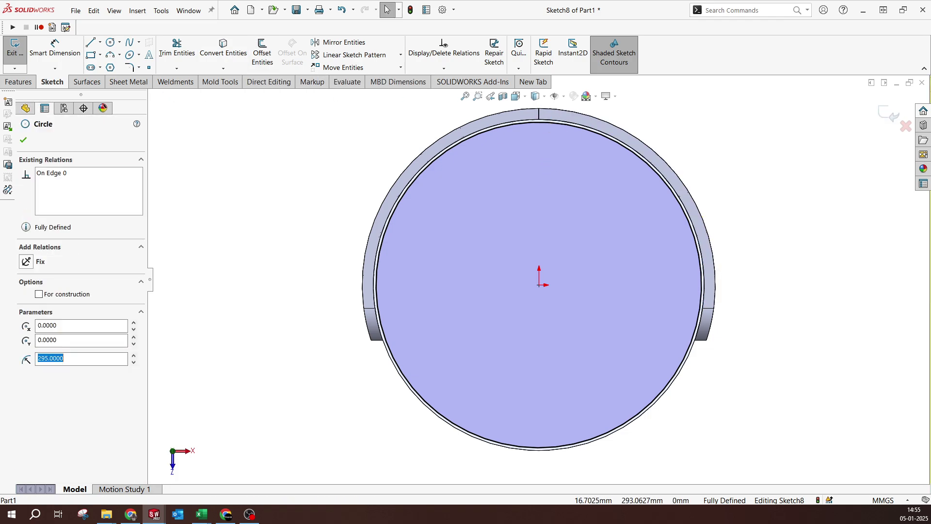
click(263, 55)
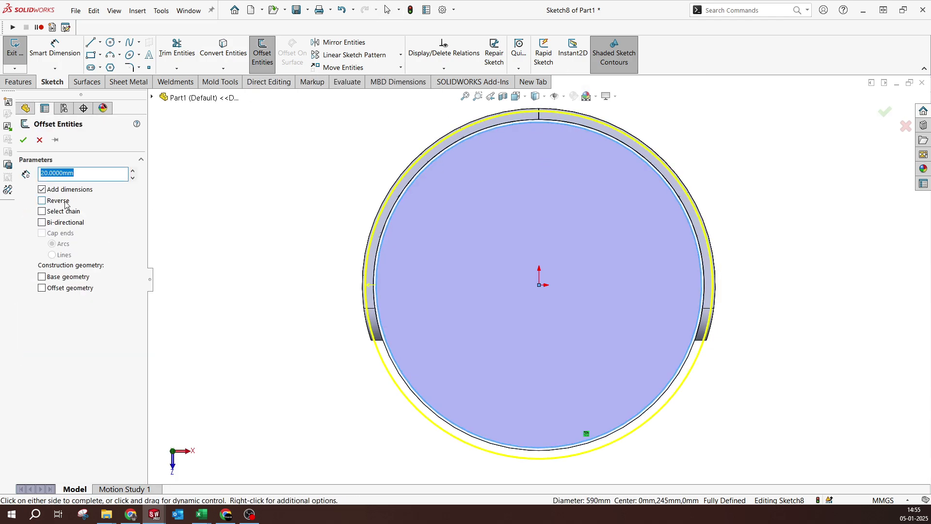
text(65)
key(Return)
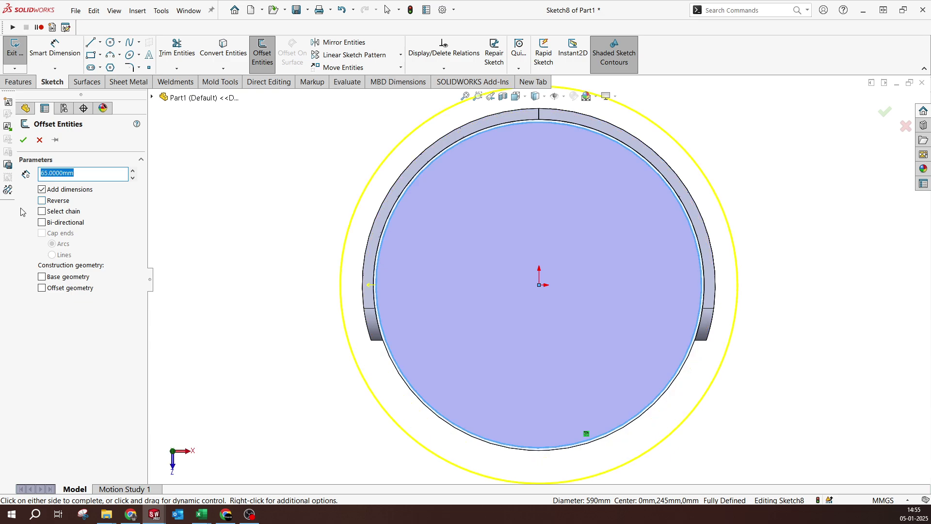
click(53, 201)
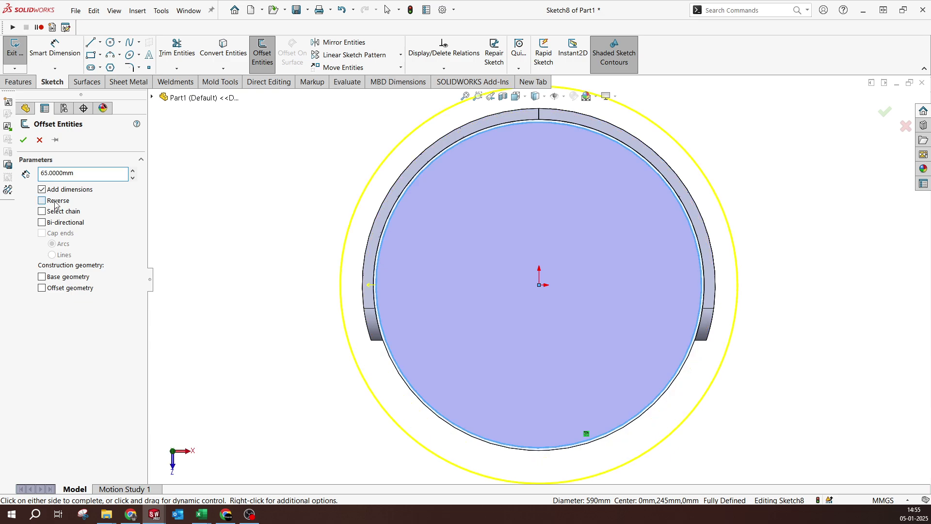
click(23, 140)
Sketch a nearly horizontal line about 956 mm long across both circles and make it coincident with the origin.
click(90, 43)
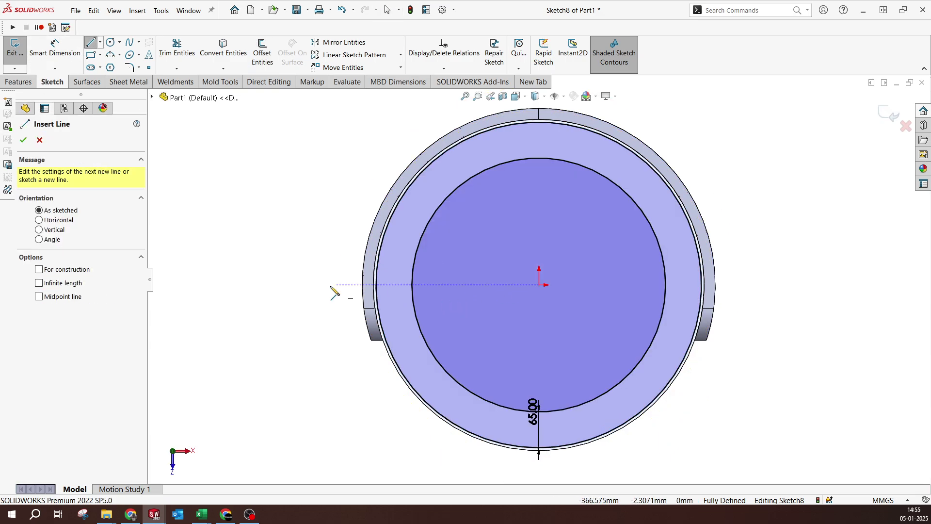
click(301, 282)
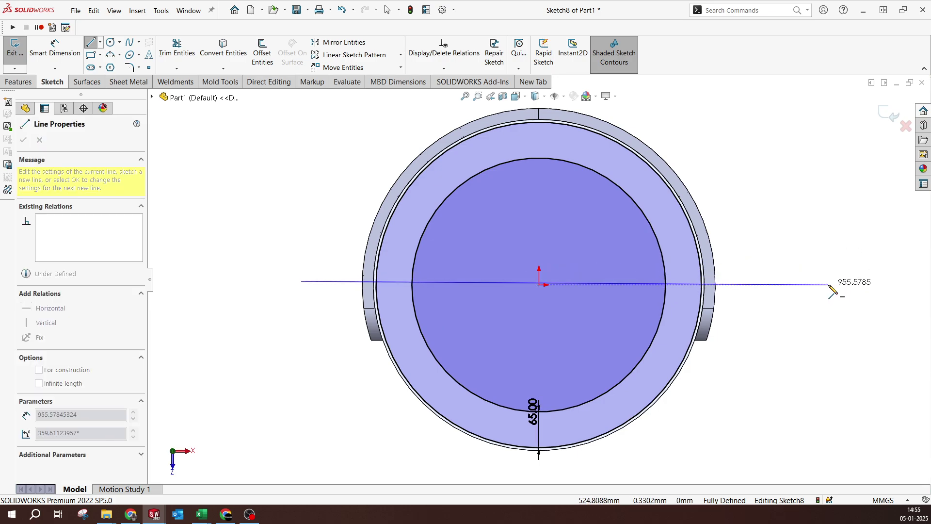
click(831, 293)
key(Escape)
drag(567, 284, 552, 276)
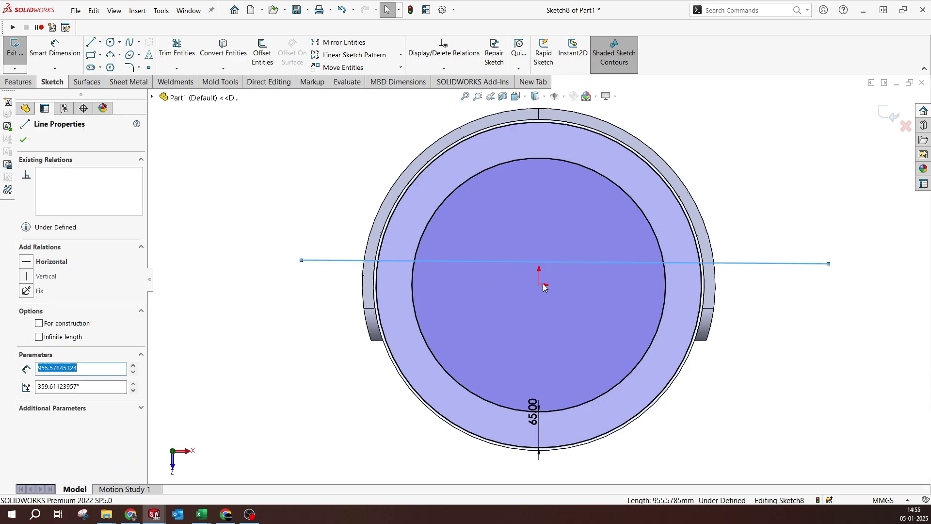
ctrl+click(542, 287)
click(585, 246)
click(820, 167)
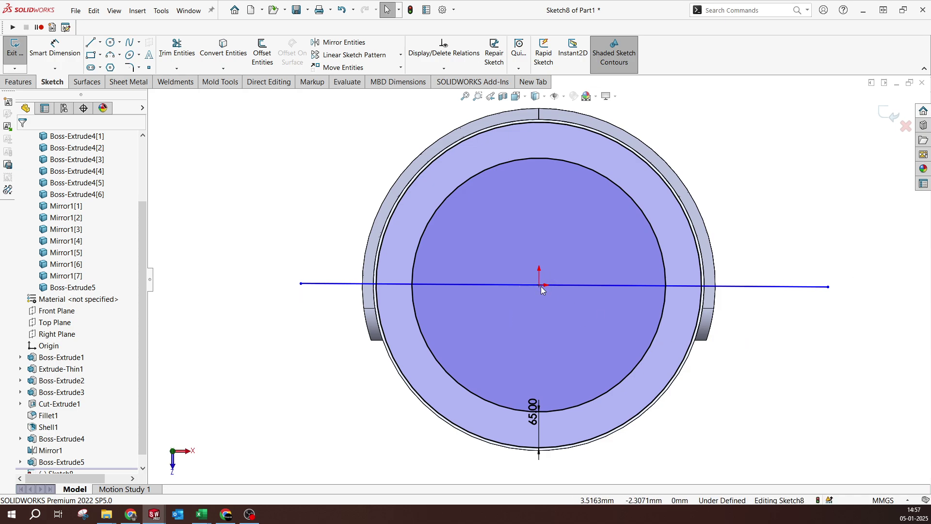
Trim the circles and the crossing line to leave a closed half-ring band along the backrest side.
click(176, 48)
mouse_move(340, 248)
mouse_down()
mouse_move(377, 307)
mouse_move(564, 352)
mouse_move(668, 329)
mouse_move(736, 295)
mouse_move(742, 272)
mouse_up()
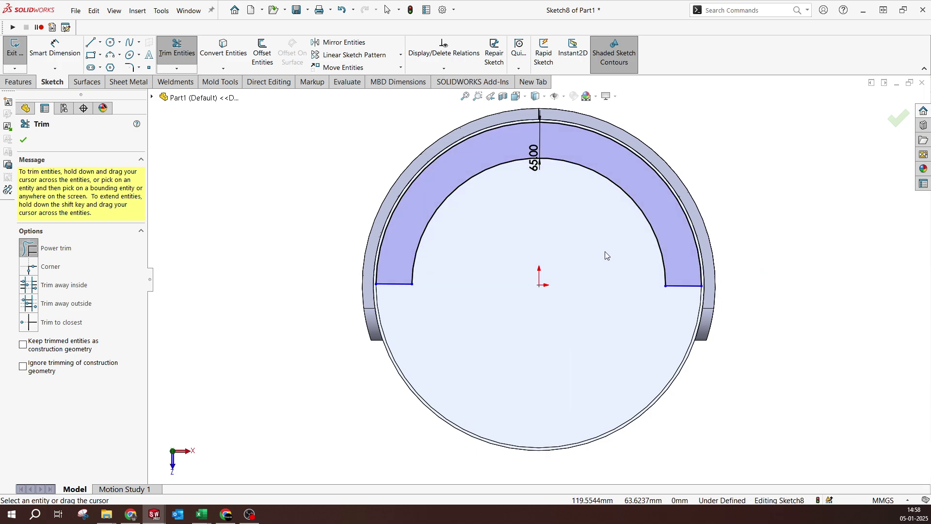
key(Escape)
Make the half-ring band's right end line coincident with the origin.
click(684, 285)
click(541, 286)
ctrl+click(684, 286)
click(563, 250)
click(482, 256)
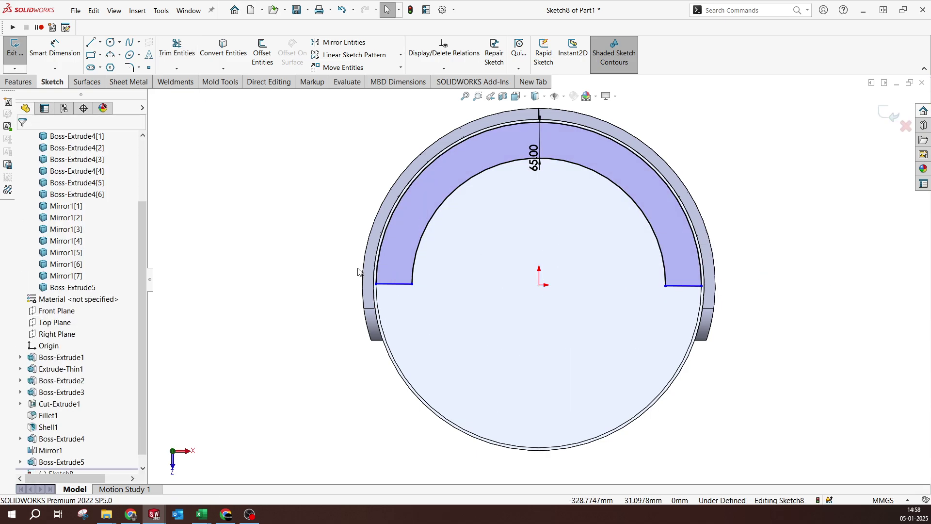
Try to make the half-ring band's left end line coincident with the origin.
click(394, 285)
click(539, 285)
ctrl+click(684, 286)
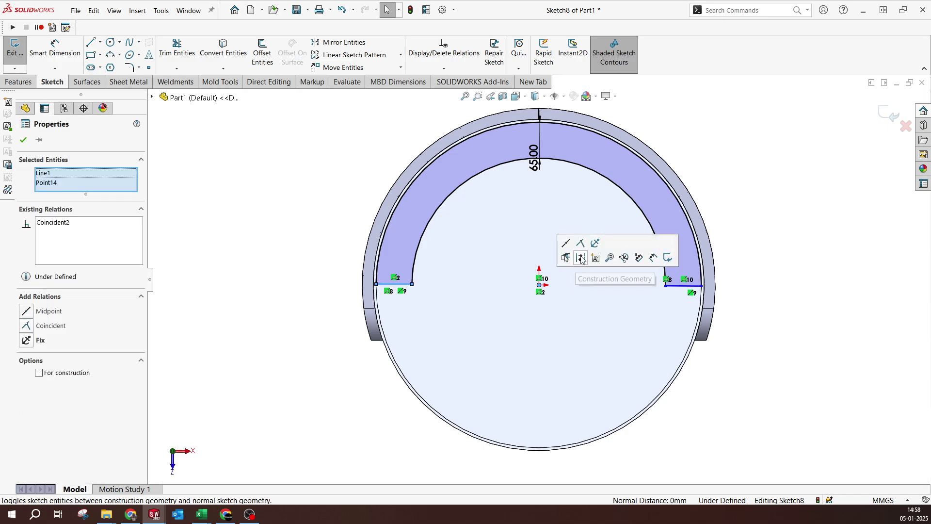
click(565, 251)
click(293, 225)
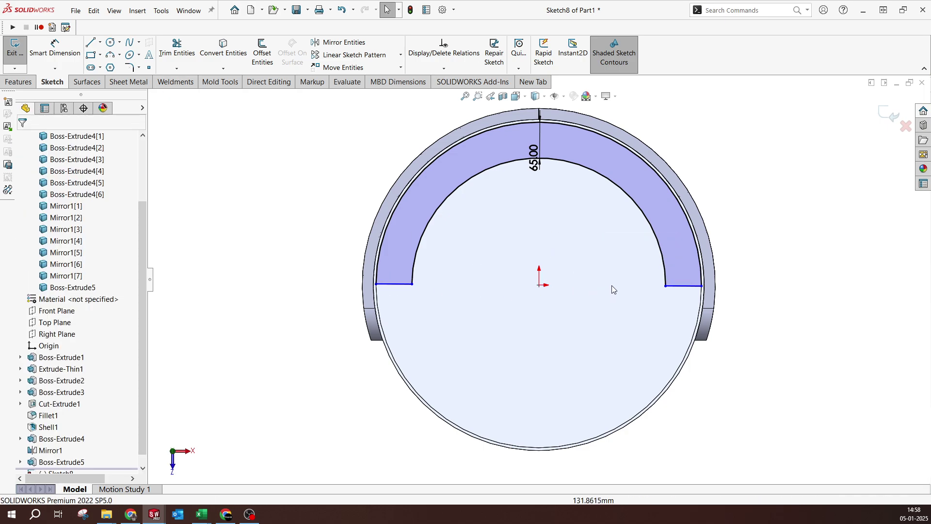
click(394, 284)
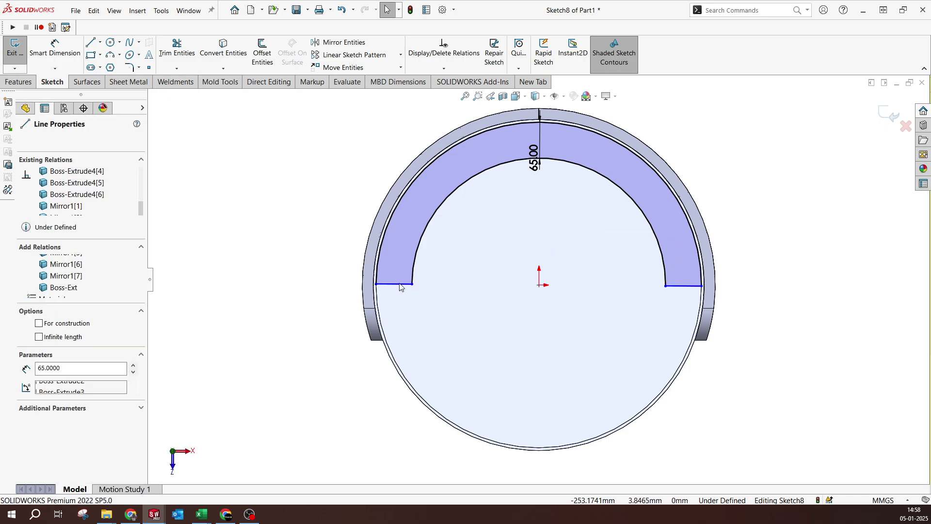
ctrl+click(539, 285)
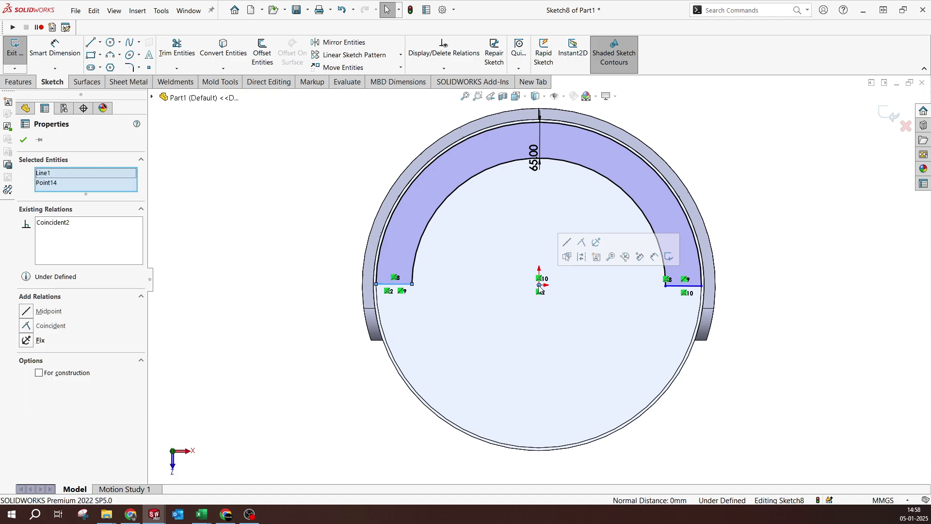
click(582, 244)
click(298, 209)
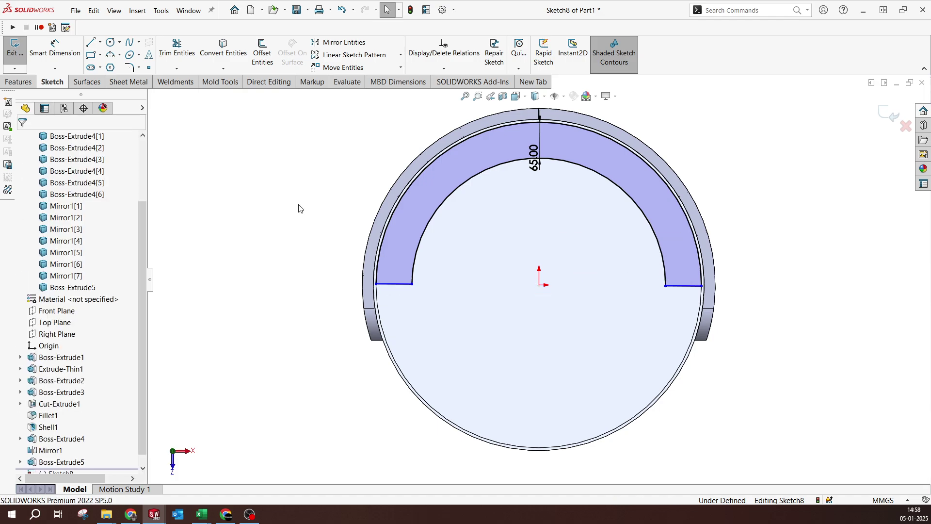
Add a horizontal relation to the half-ring band's left end line.
click(416, 284)
click(445, 251)
click(273, 206)
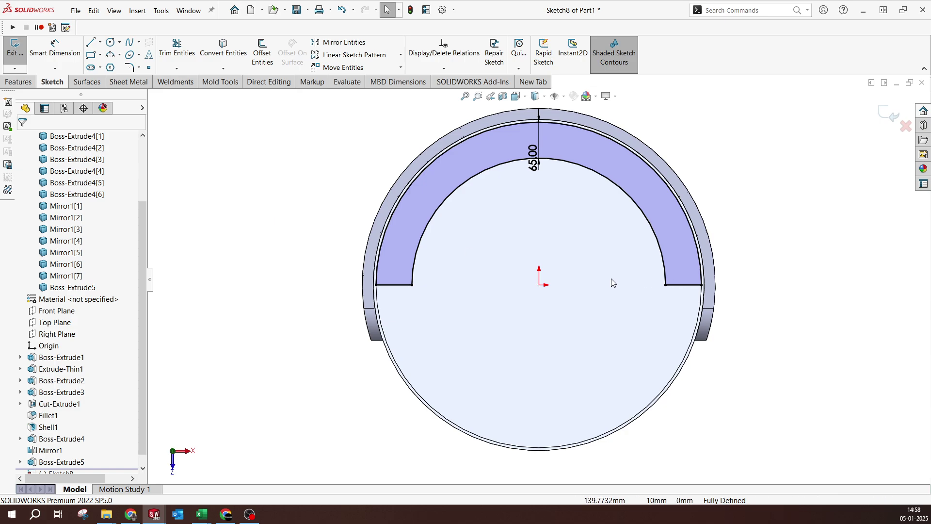
Set up an upward boss extrusion of the half-ring using Offset From Surface, referenced to the upper face of the curved backrest rail.
middle_drag(604, 277, 594, 122)
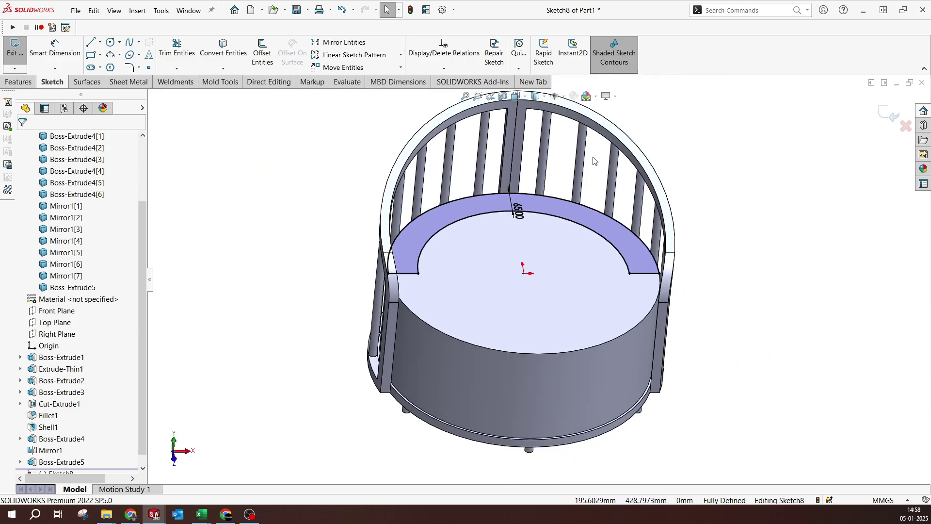
click(18, 82)
click(19, 48)
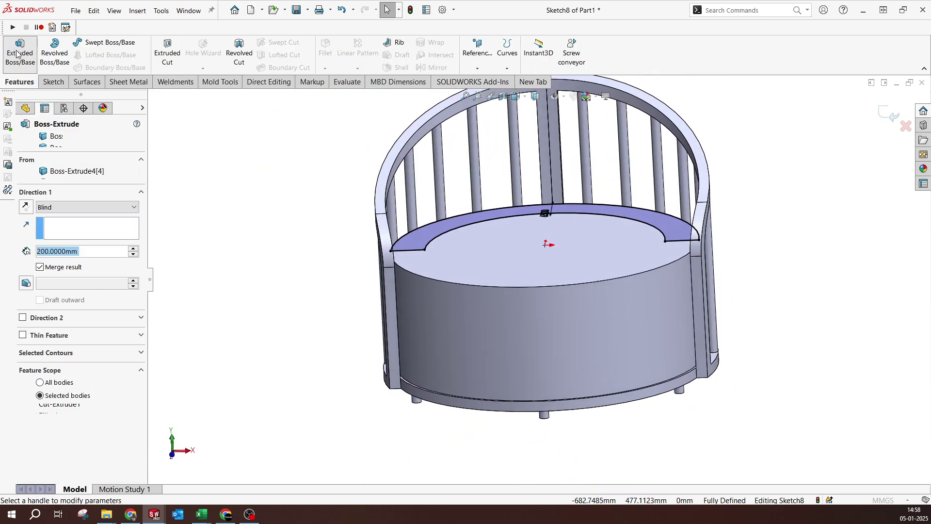
click(82, 207)
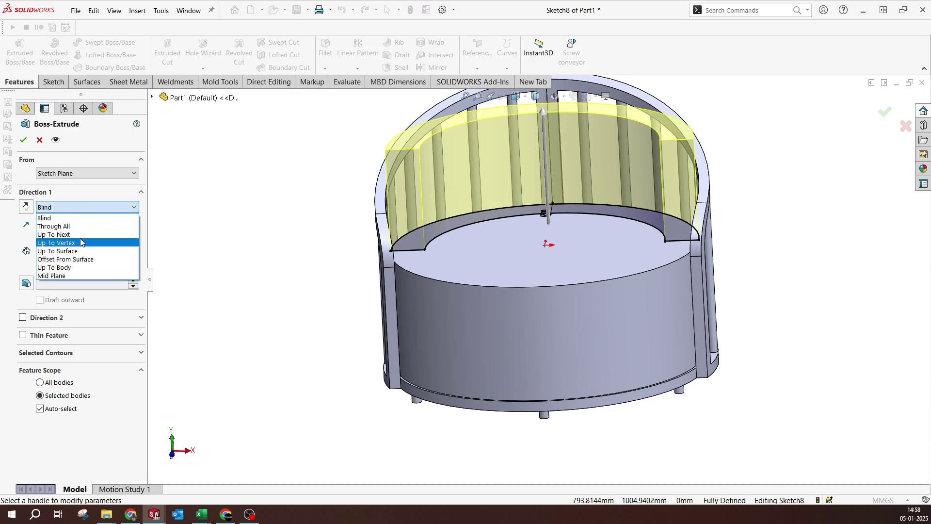
click(84, 251)
click(82, 207)
click(88, 260)
click(402, 164)
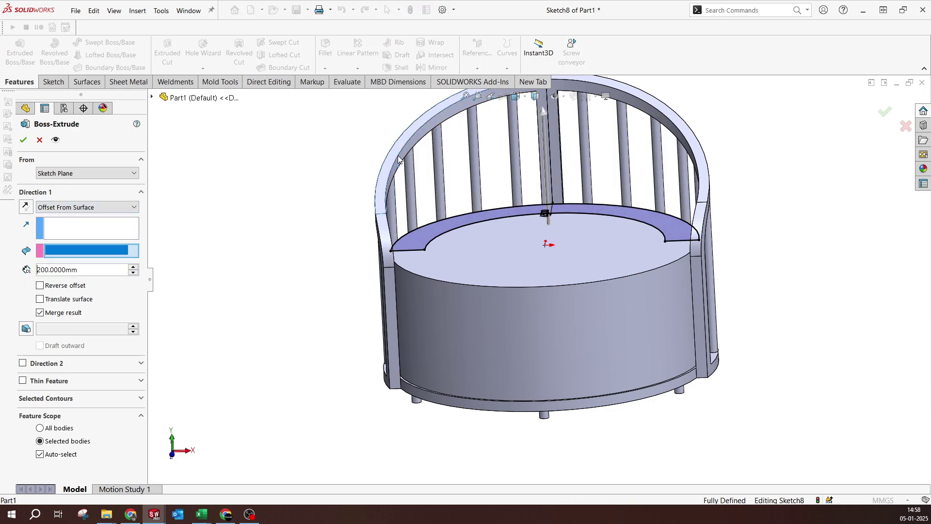
Set the surface offset to 20 mm with Reverse offset, turn off Merge result and create the half-ring extrusion.
drag(78, 270, 17, 270)
text(20)
key(Return)
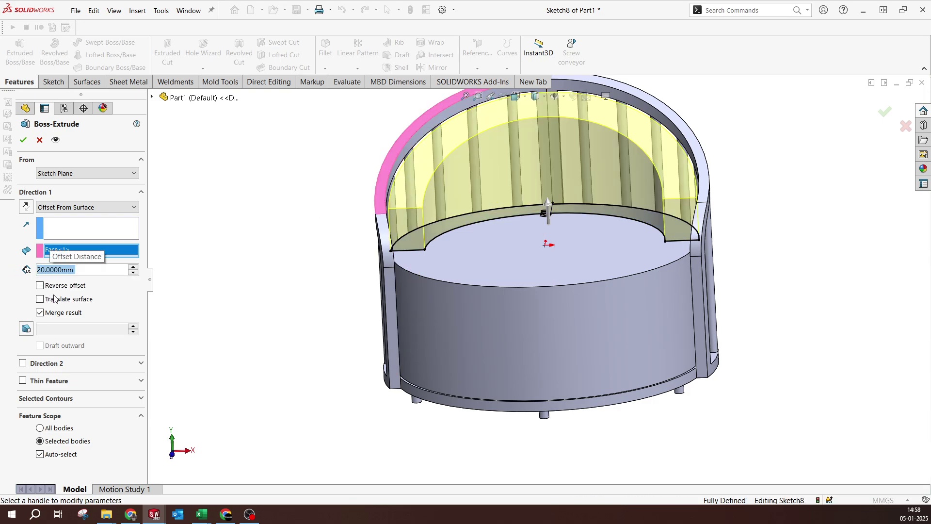
click(70, 287)
scroll(430, 188, down, 3)
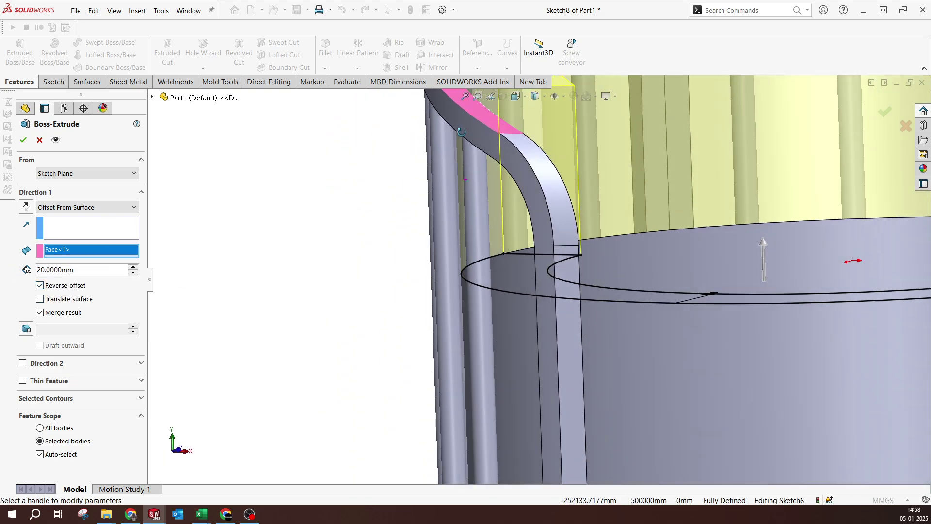
middle_drag(430, 188, 548, 187)
scroll(541, 194, down, 3)
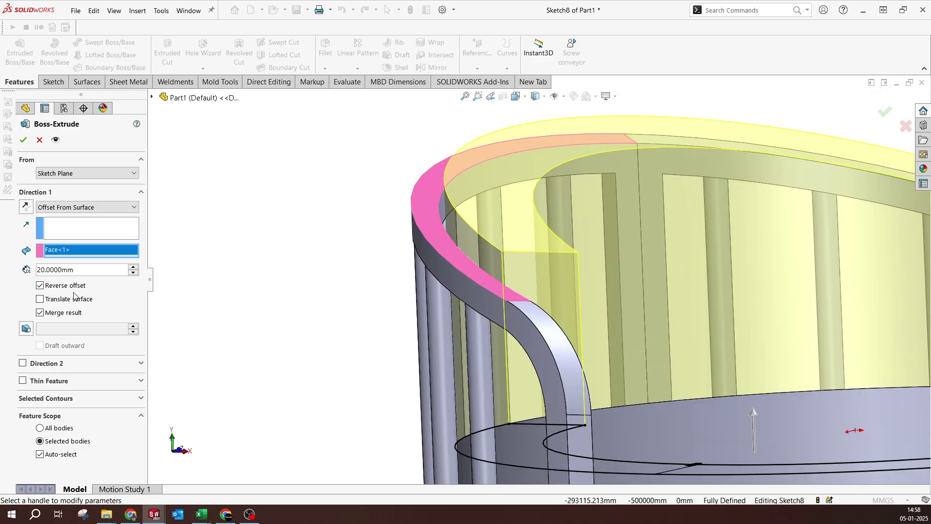
click(41, 313)
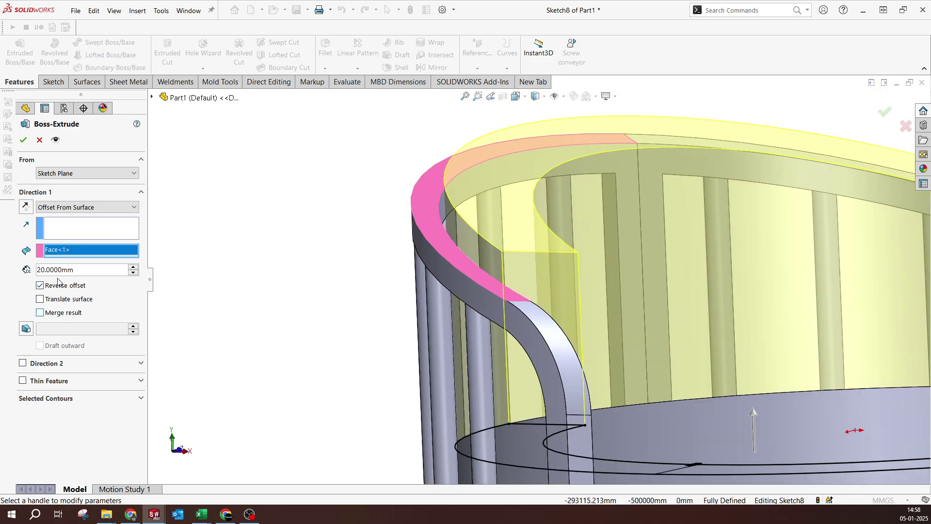
click(27, 141)
Start a new sketch on the seat block's upper face in the top view.
scroll(615, 266, up, 5)
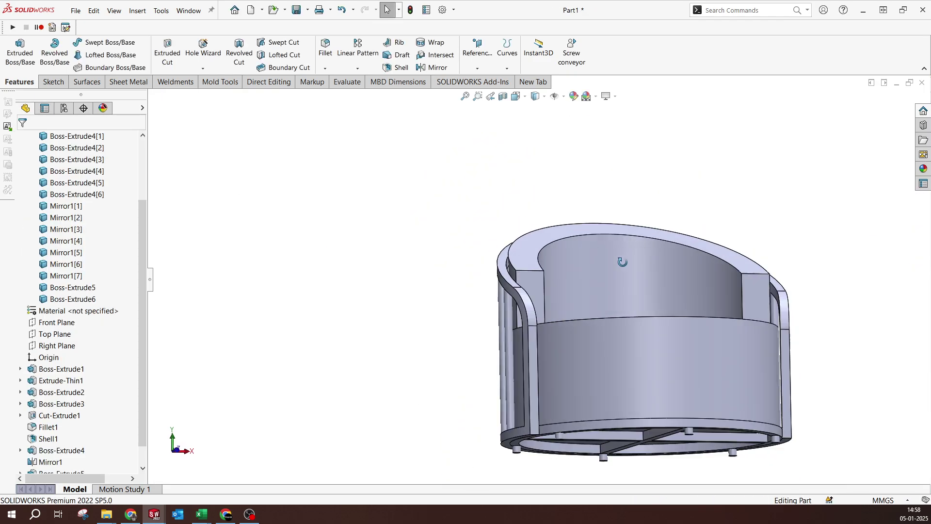
middle_drag(616, 266, 616, 297)
key(space)
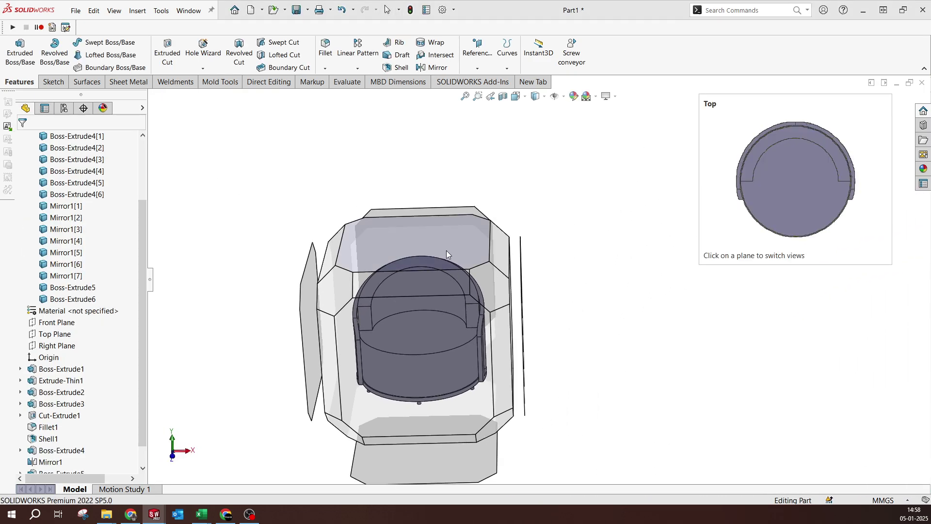
click(446, 251)
click(488, 291)
click(532, 262)
Sketch two diagonal lines from the origin outward across the half-ring cushion, about 451 mm to the upper left and about 428 mm to the upper right.
click(90, 42)
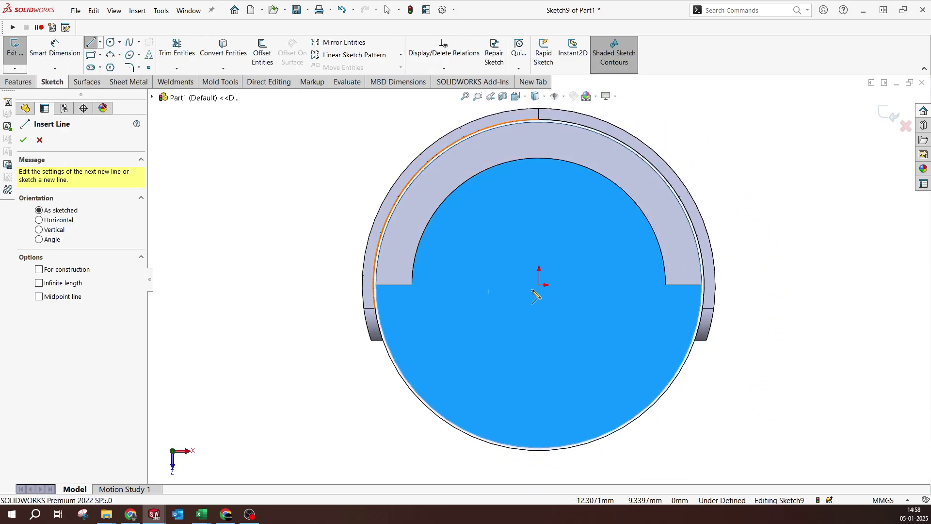
click(540, 285)
click(344, 131)
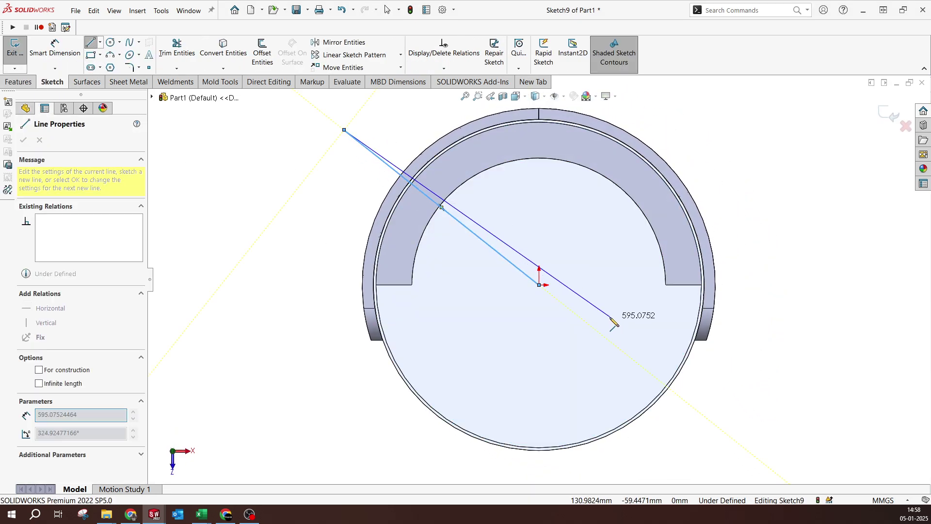
key(Escape)
click(539, 284)
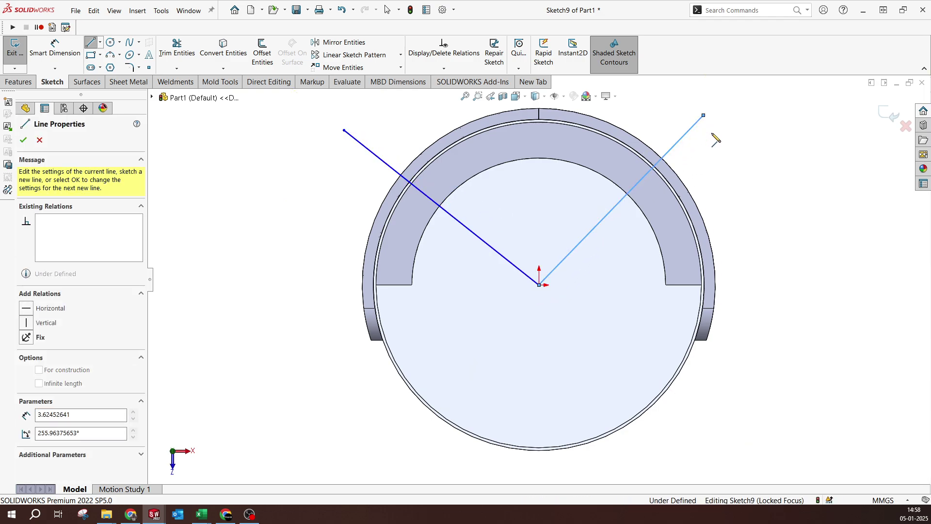
click(704, 115)
key(Escape)
right_click(746, 156)
click(770, 156)
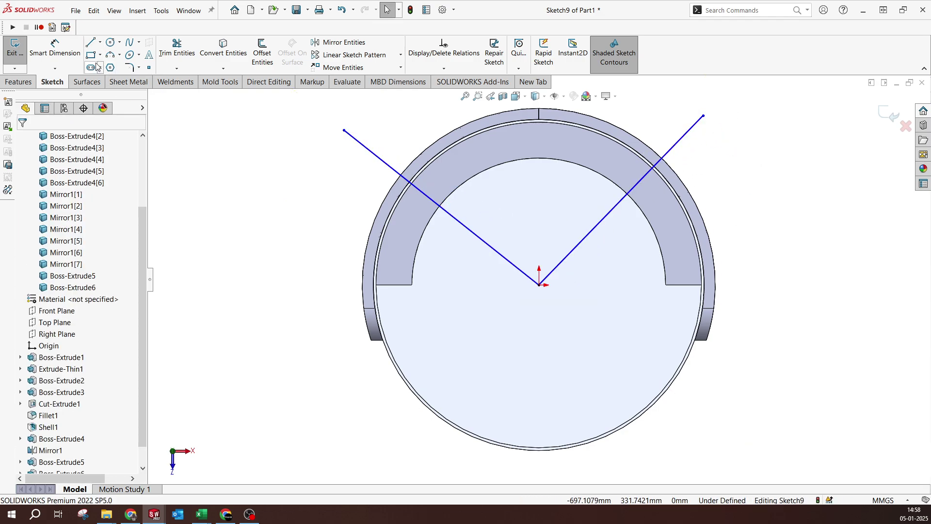
Draw a vertical centerline from the origin upward past the backrest between the two diagonal lines.
key(l)
click(540, 284)
scroll(542, 289, up, 3)
click(539, 134)
key(Escape)
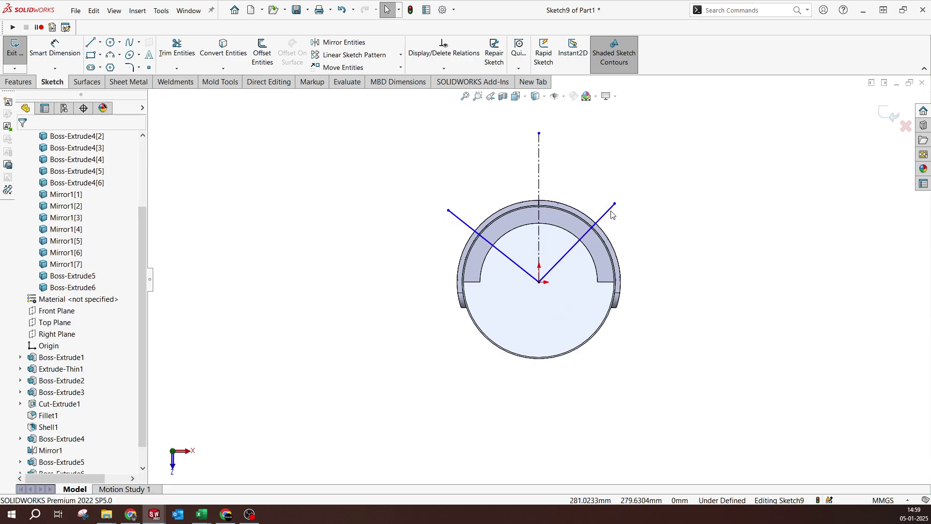
Make the two diagonal lines symmetric about the vertical centerline.
click(609, 211)
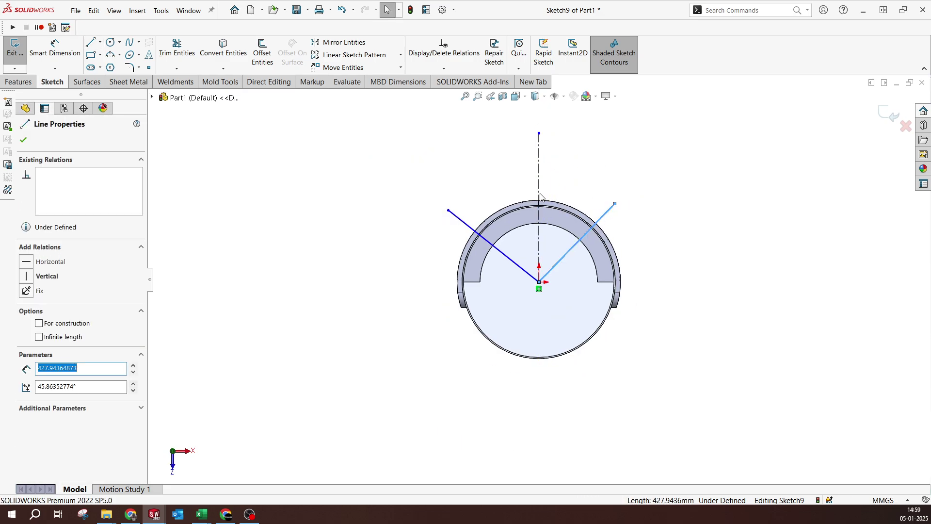
ctrl+click(539, 189)
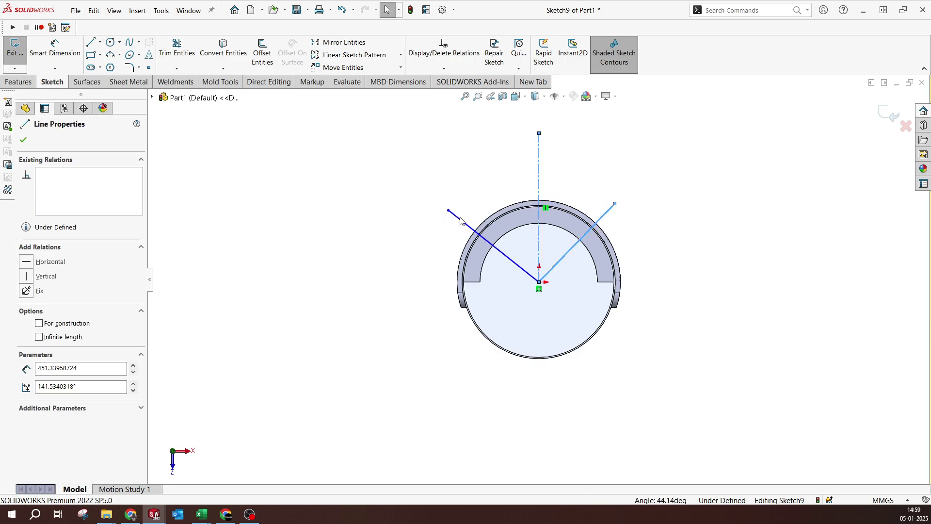
key(ctrl+a)
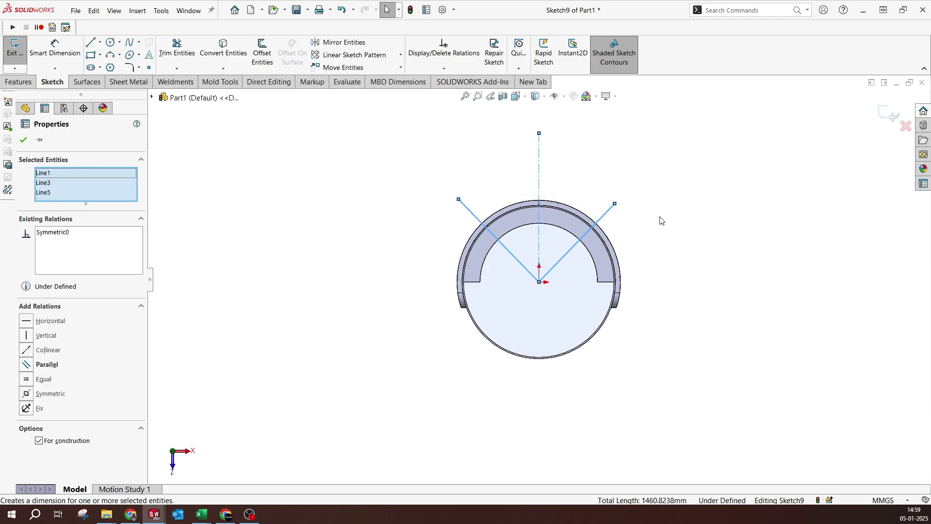
key(Escape)
Dimension the angle between the two diagonal lines as 90° and exit the sketch.
key(d)
click(604, 214)
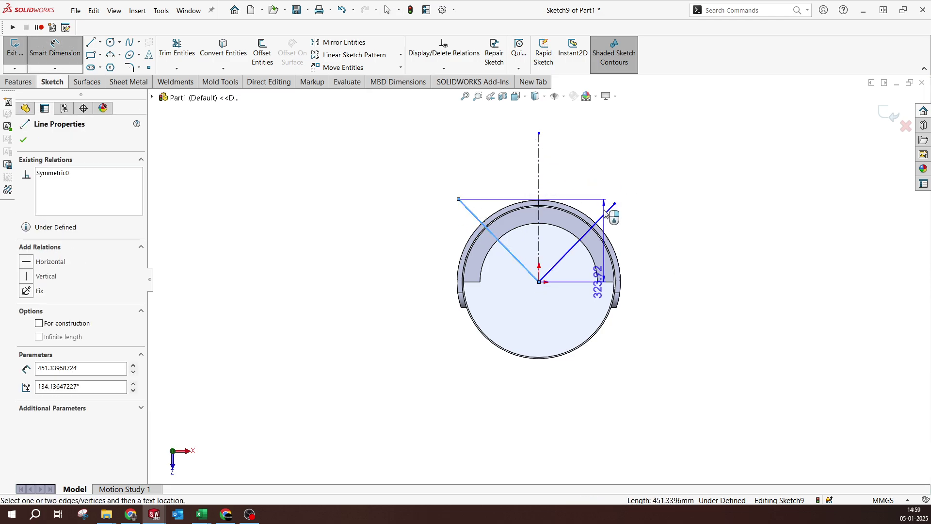
key(Escape)
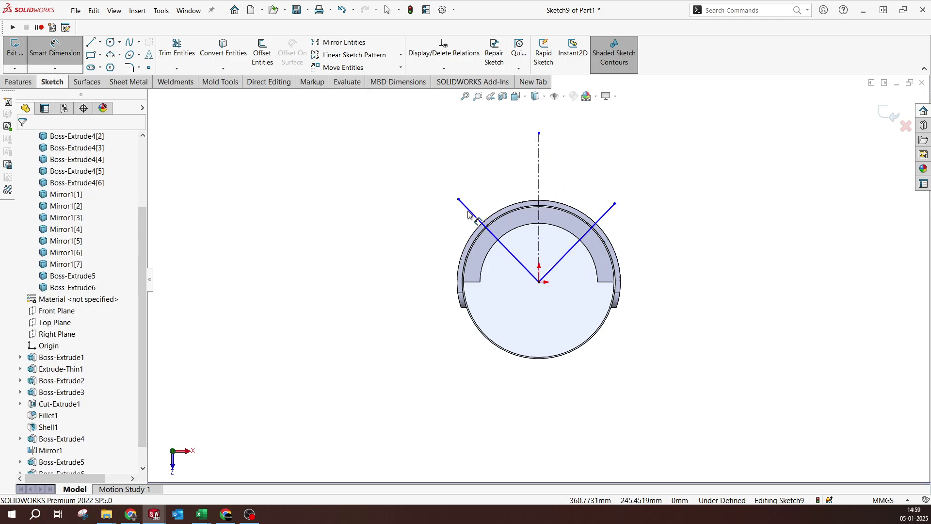
click(604, 213)
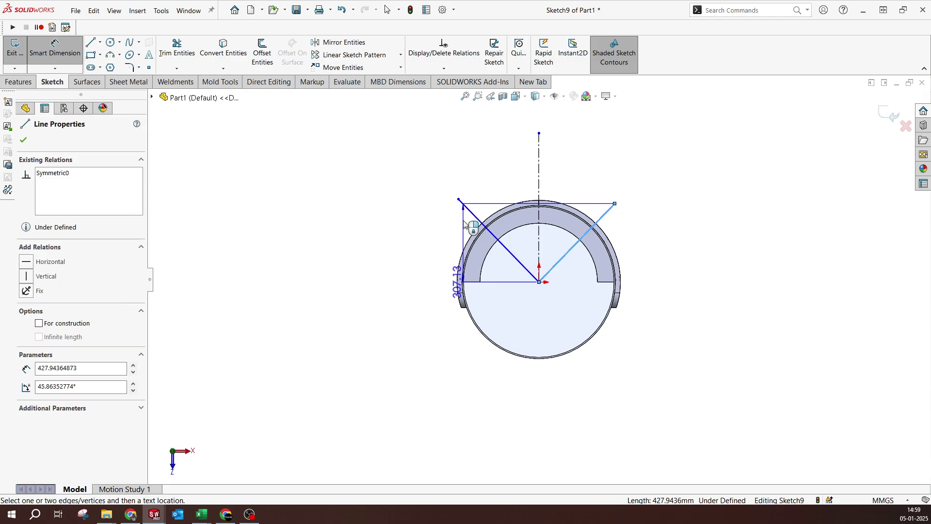
click(475, 216)
click(551, 182)
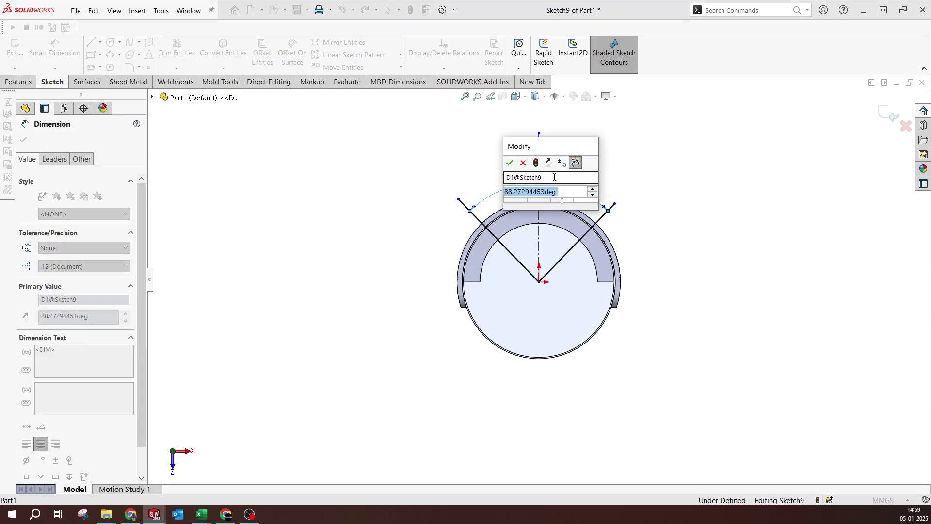
text(90)
key(Return)
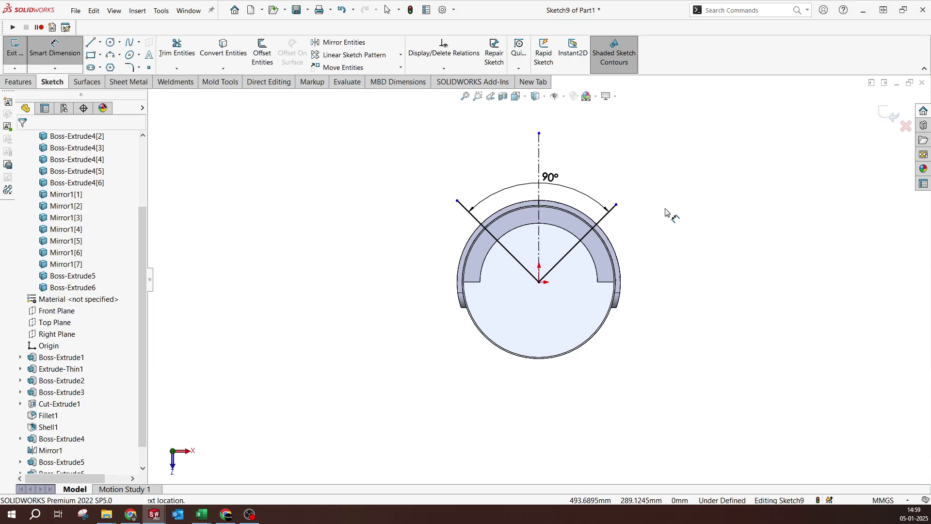
scroll(552, 230, down, 2)
click(889, 114)
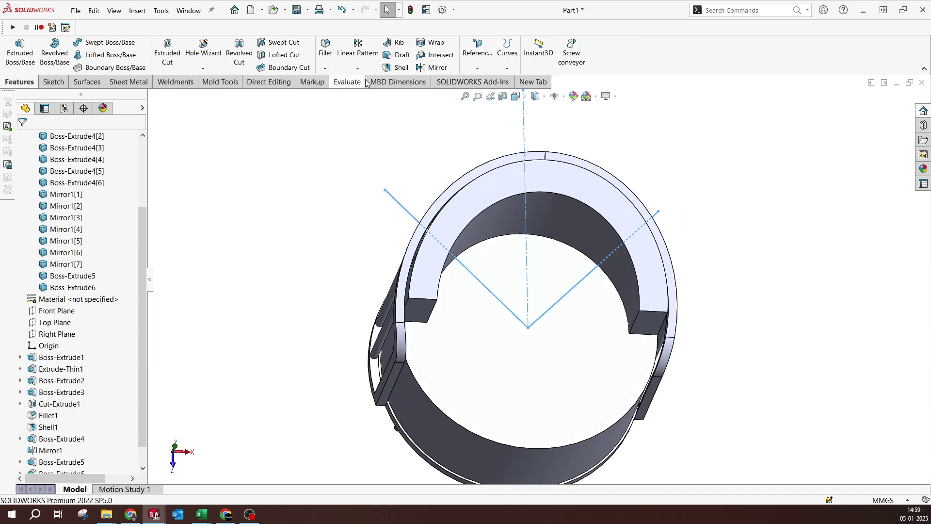
Split the half-ring cushion body with the diagonal-line sketch as trim tool, keeping all three resulting sections.
click(269, 82)
click(237, 53)
click(88, 308)
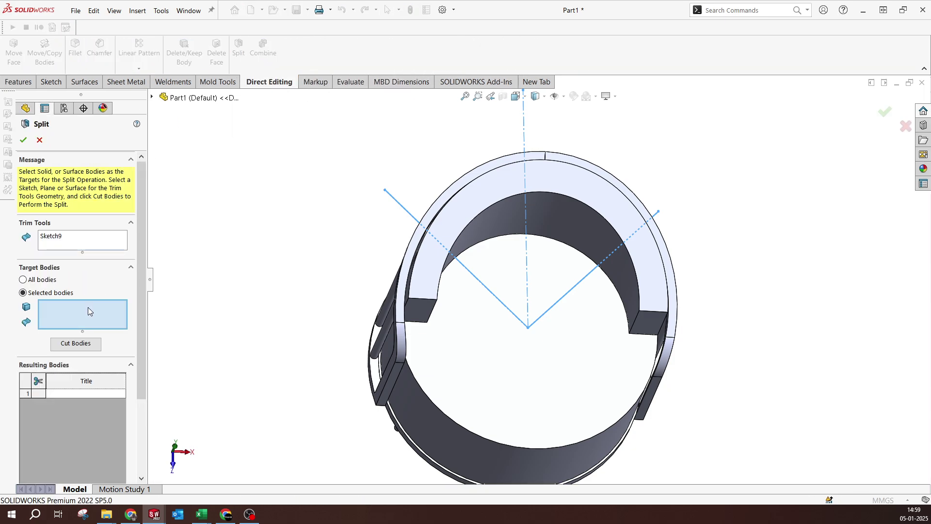
click(470, 201)
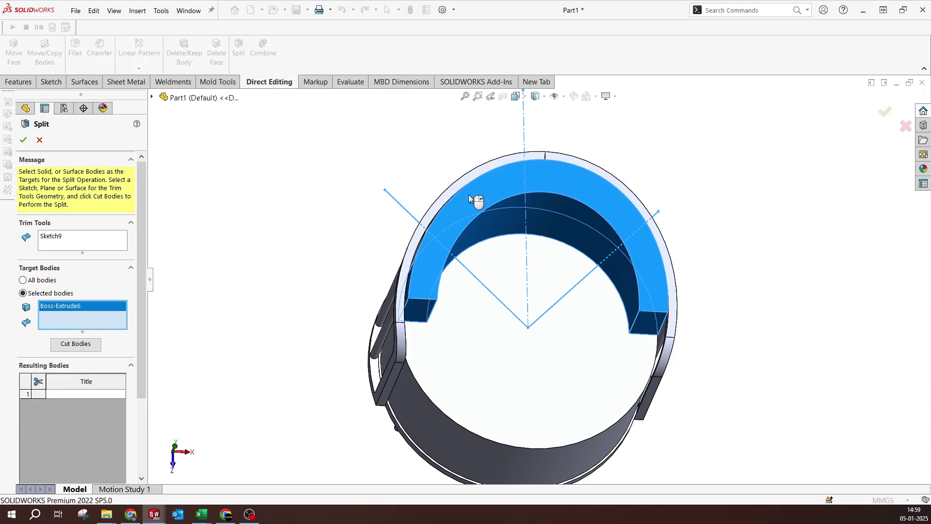
click(75, 345)
scroll(144, 317, down, 3)
click(449, 217)
click(579, 215)
click(624, 234)
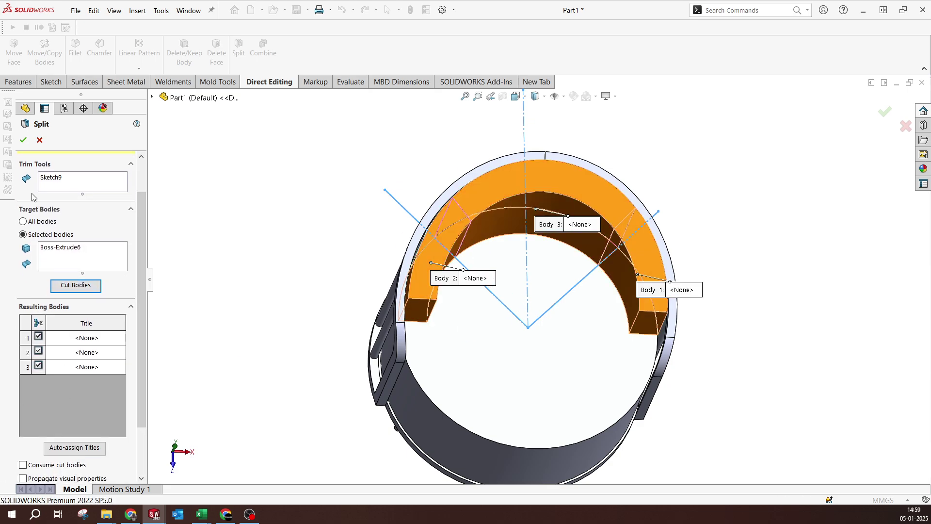
click(23, 140)
Fillet the edges of the seat block's upper and lower faces with a 50 mm radius.
middle_drag(266, 239, 448, 257)
click(467, 268)
click(510, 246)
mouse_move(510, 246)
middle_down()
mouse_move(424, 179)
mouse_move(467, 160)
mouse_move(459, 162)
middle_up()
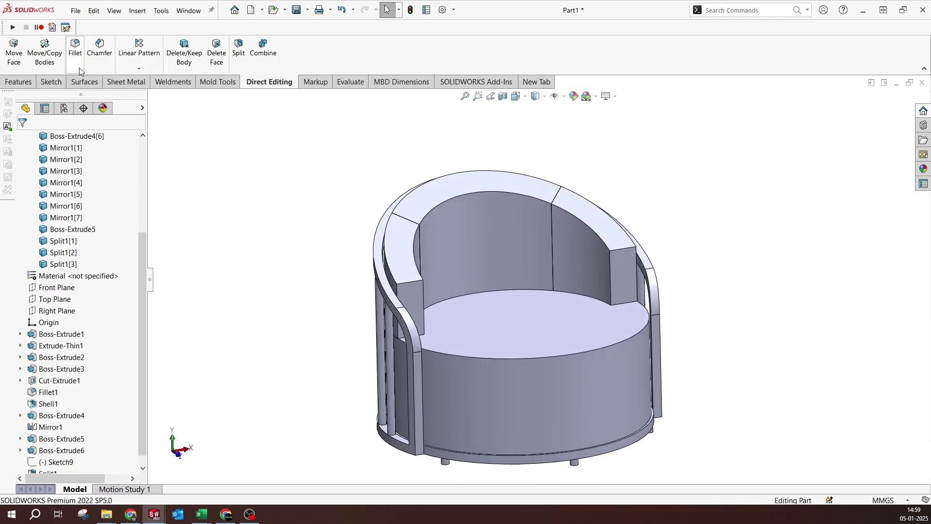
click(75, 51)
click(566, 349)
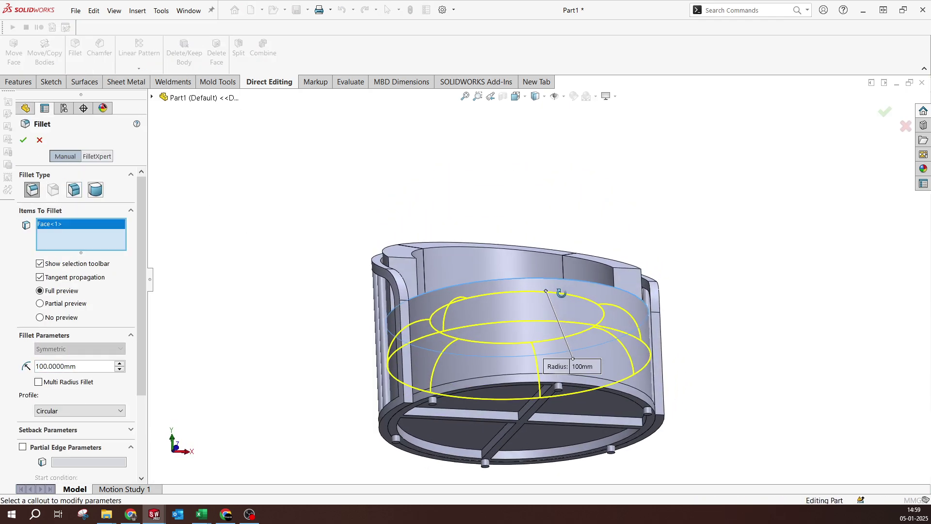
click(622, 410)
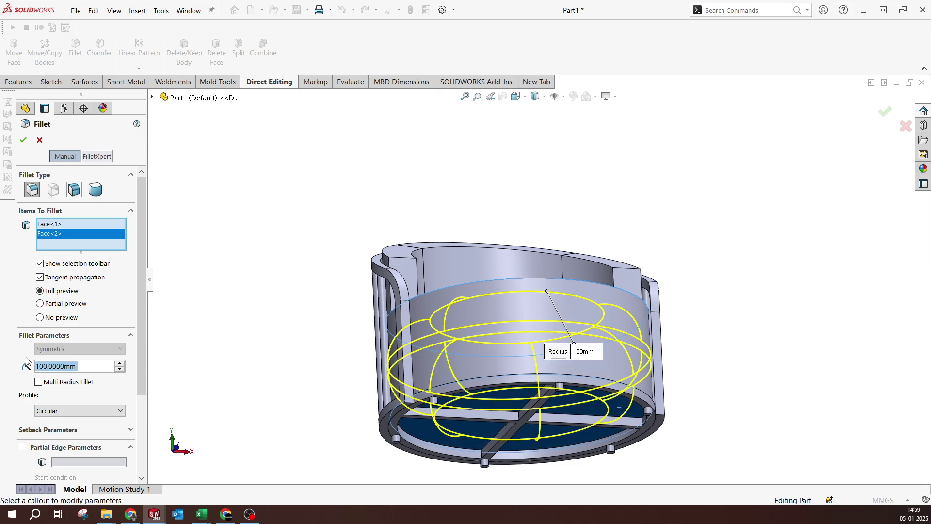
text(10)
key(Return)
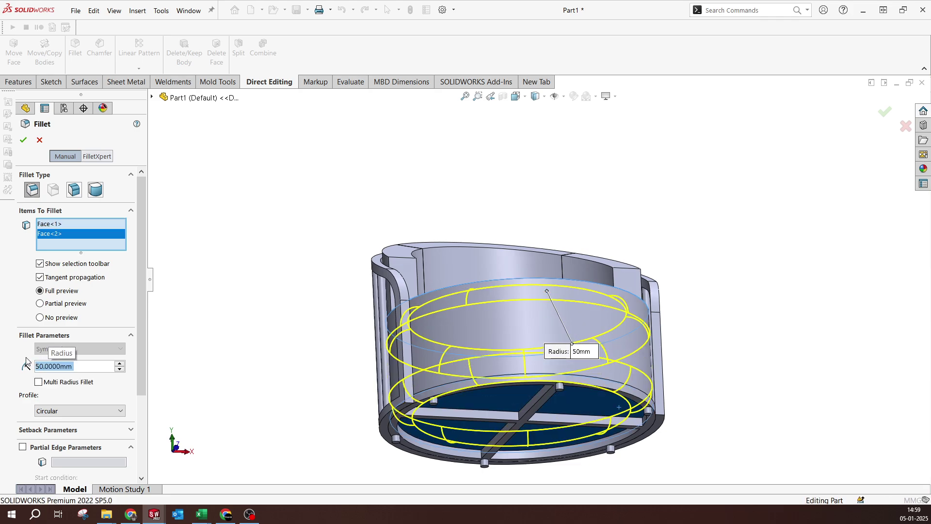
key(Return)
Edit the seat block's fillet to use multiple radii and set the lower face's radius to 10 mm.
middle_drag(432, 404, 451, 426)
scroll(456, 432, down, 5)
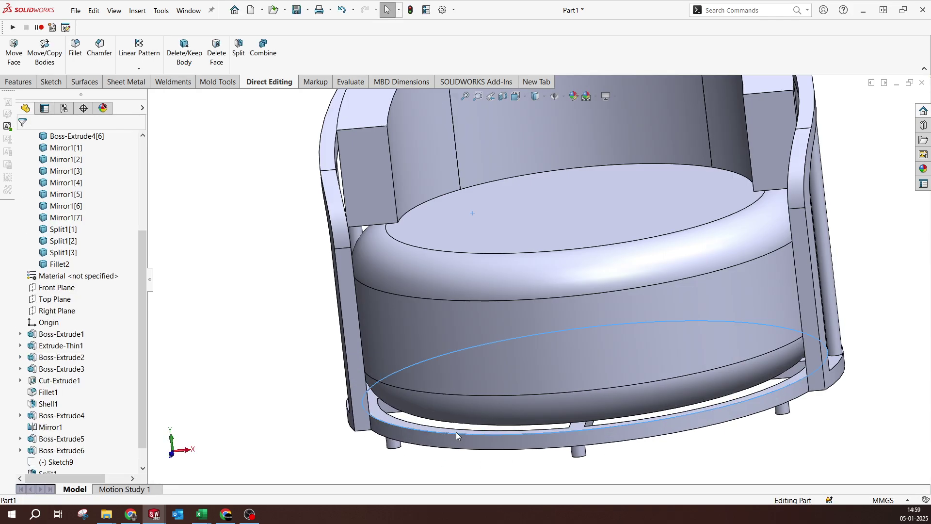
click(465, 410)
click(497, 366)
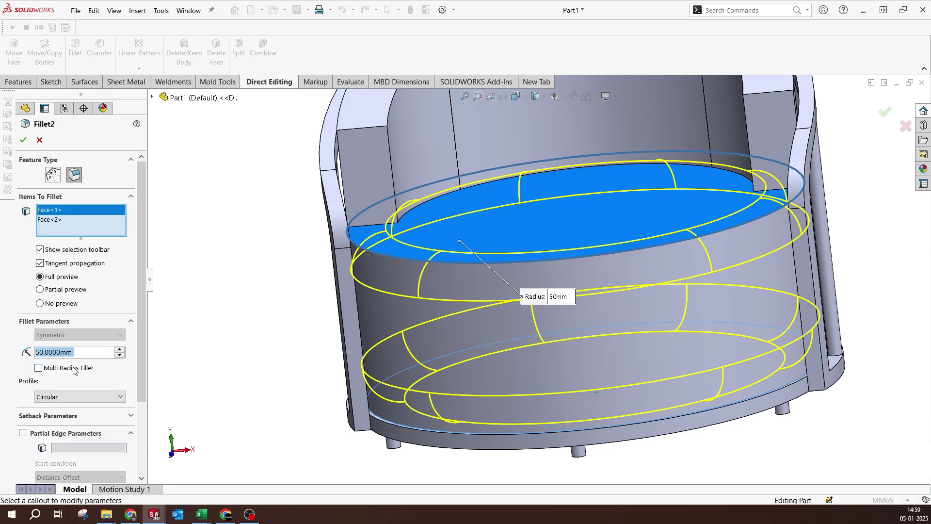
click(38, 368)
click(730, 458)
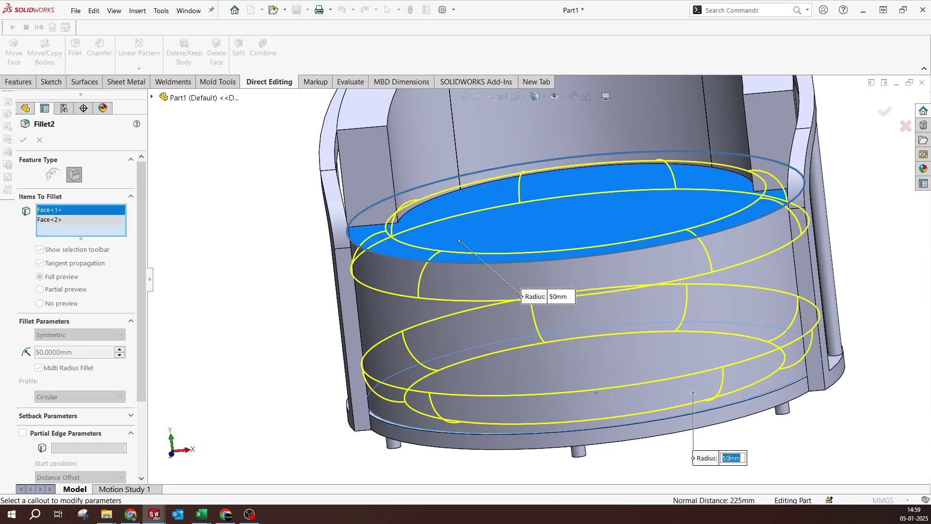
text(10)
key(Return)
key(Return)
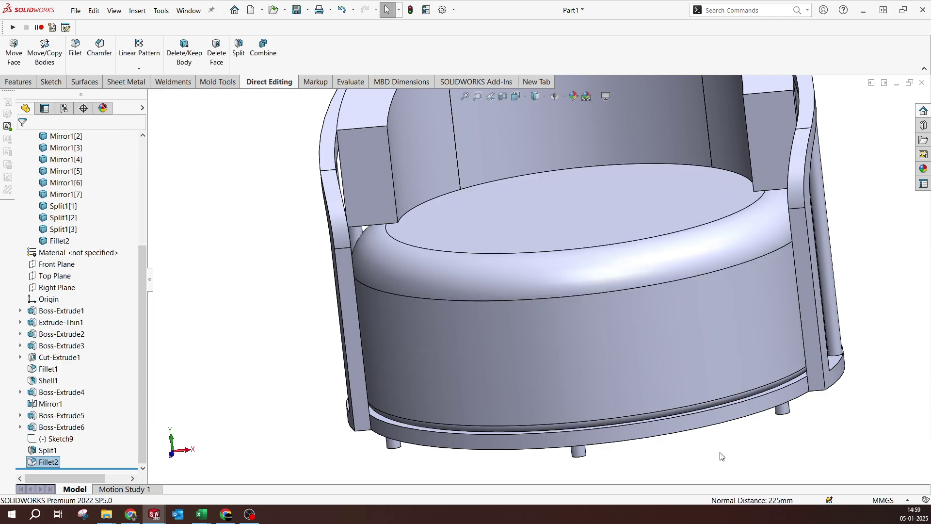
Fillet the upper and lower edges of the left cushion section's front end face with a 50 mm radius.
scroll(569, 237, up, 3)
scroll(569, 237, down, 3)
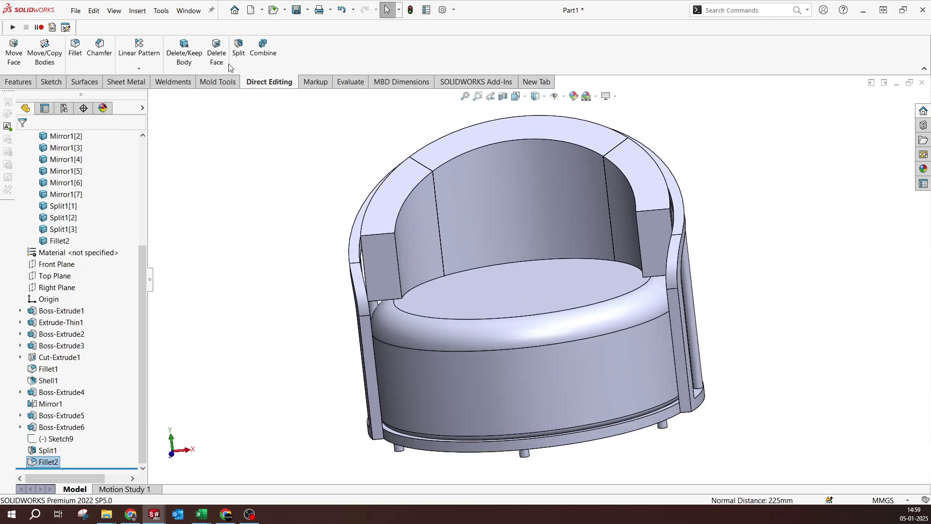
click(75, 49)
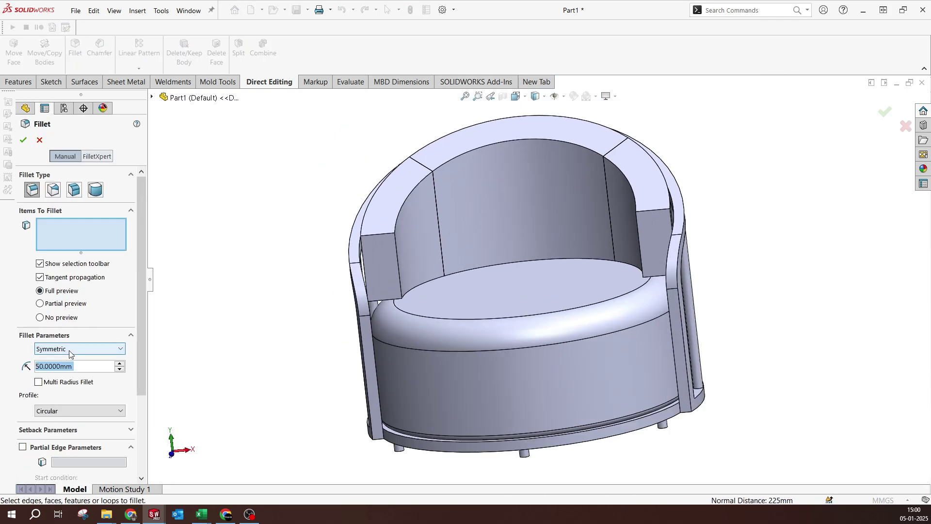
click(383, 236)
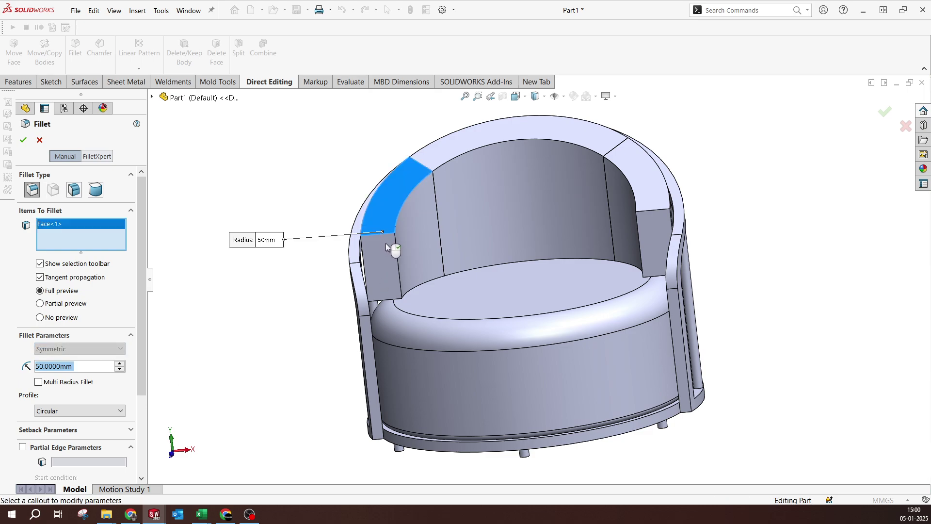
click(387, 235)
click(386, 233)
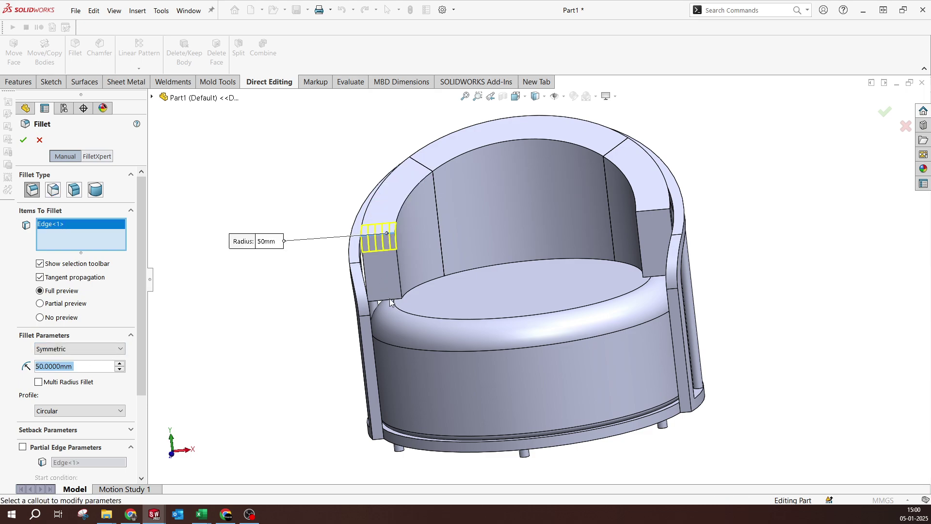
click(391, 300)
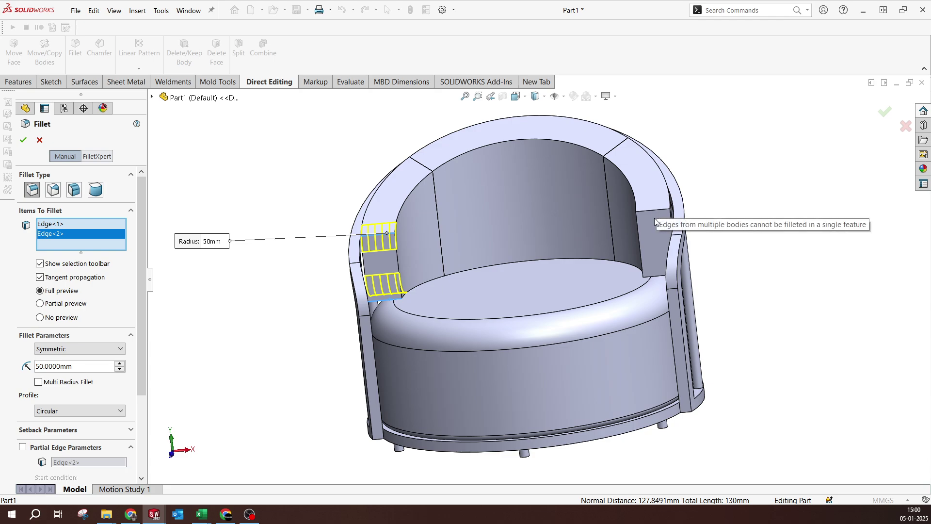
scroll(653, 217, down, 2)
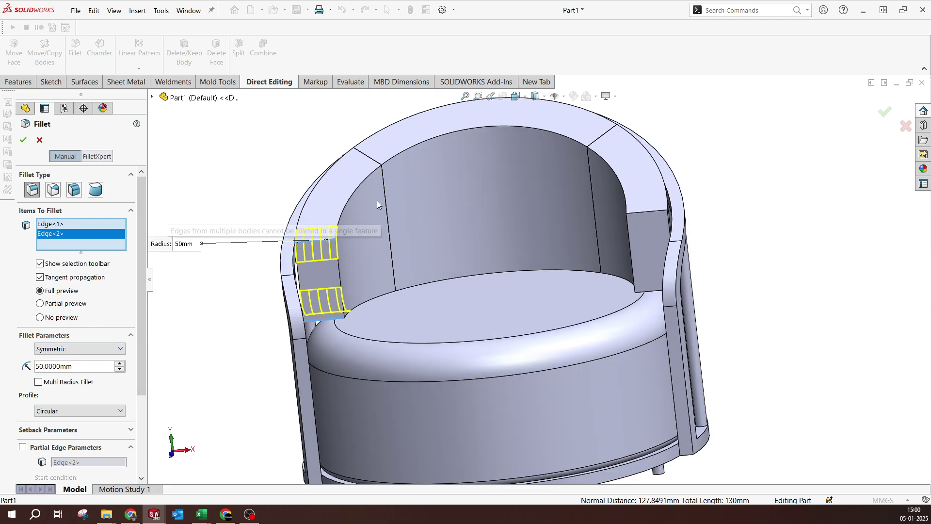
click(23, 139)
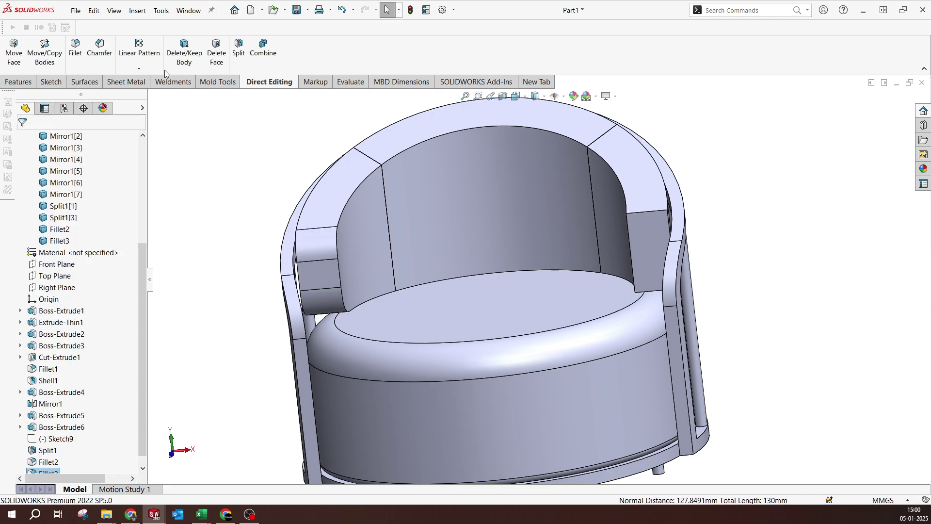
Fillet the upper and lower edges of the right cushion section's front end face with a 50 mm radius.
key(Return)
click(645, 211)
click(659, 290)
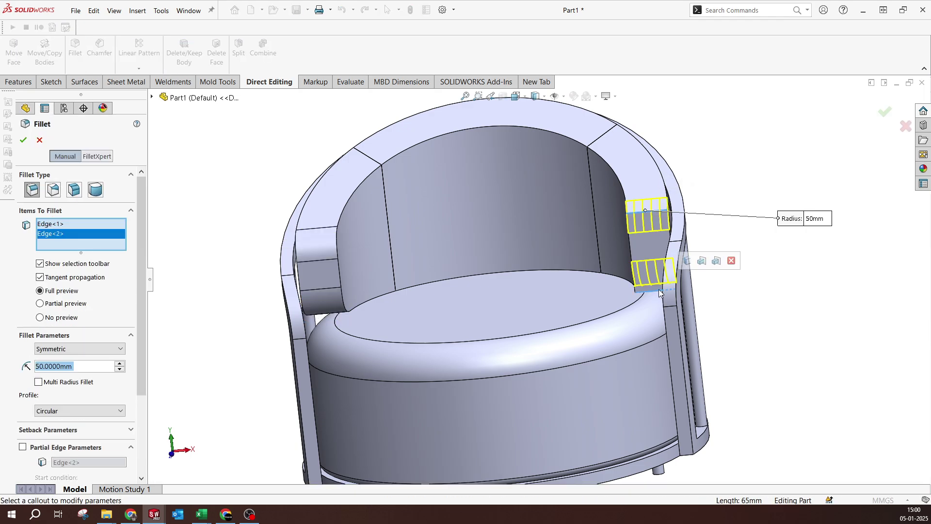
click(24, 140)
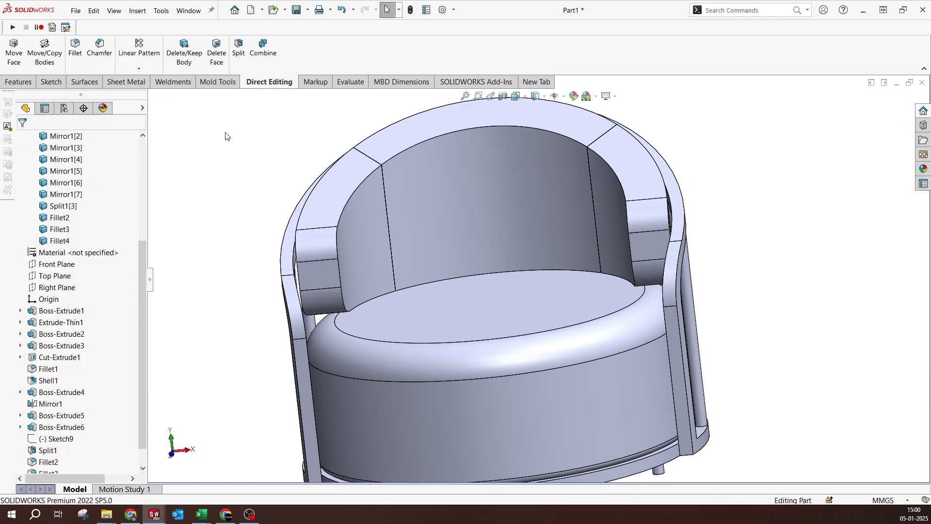
Fillet the left cushion section all around with a 20 mm radius, using its top, bottom, inner and outer faces.
key(Return)
click(341, 184)
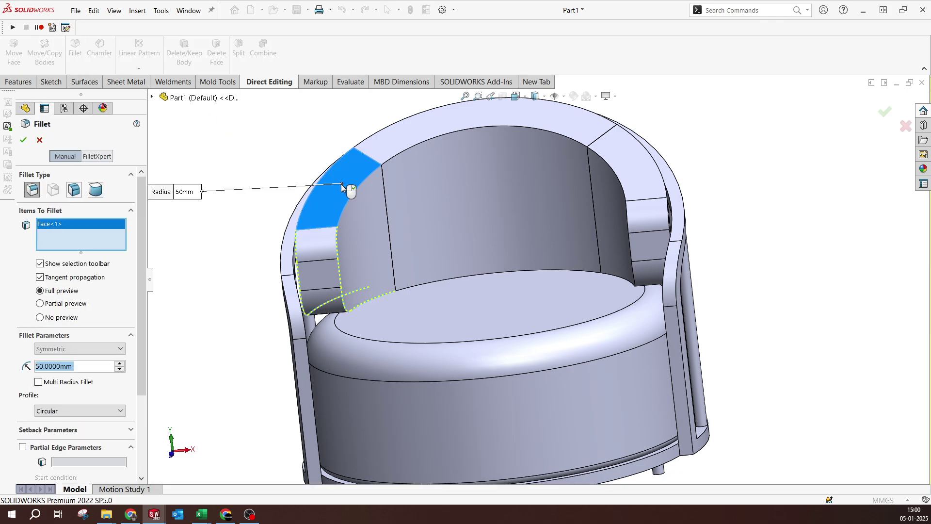
text(20)
key(Return)
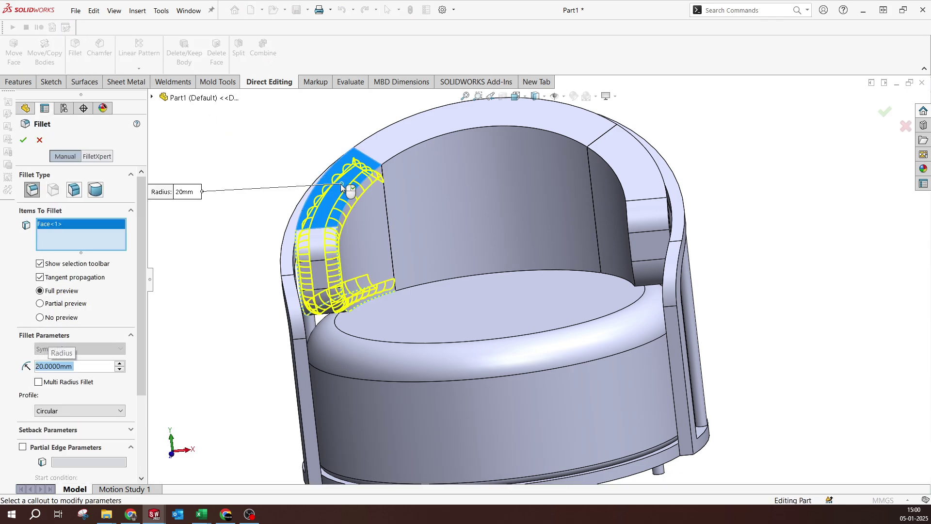
click(374, 223)
middle_drag(374, 223, 365, 344)
click(344, 291)
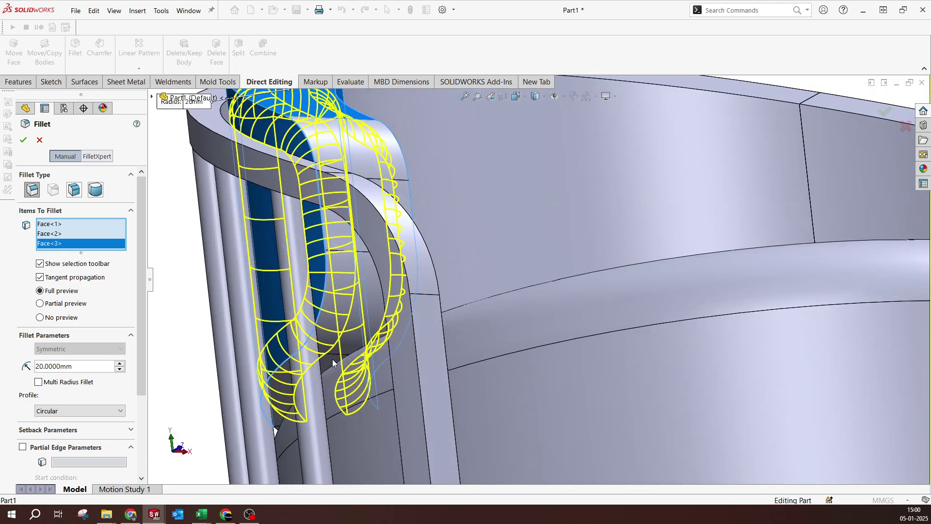
scroll(603, 232, up, 4)
scroll(773, 289, down, 5)
click(773, 289)
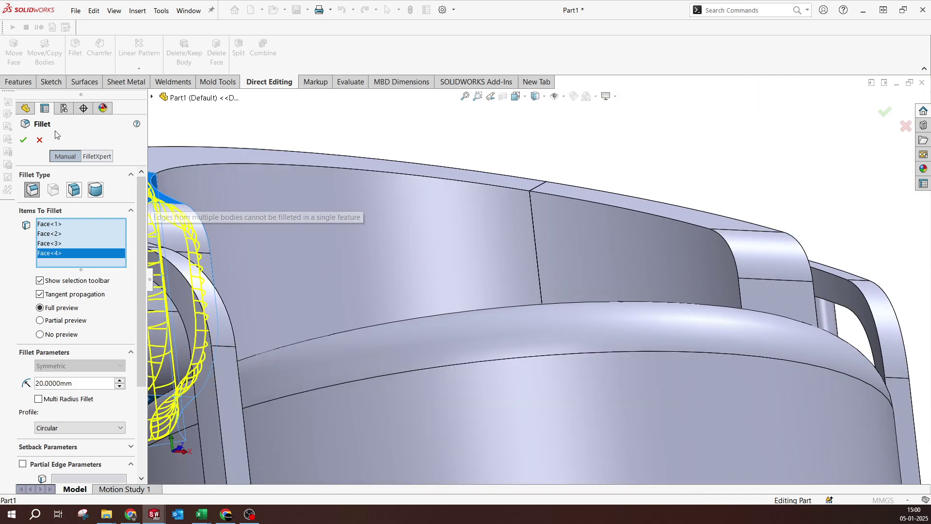
click(23, 140)
Fillet the right cushion section all around with a 20 mm radius, using its top, bottom, inner and outer faces.
click(76, 50)
click(626, 211)
click(693, 279)
middle_drag(694, 278, 559, 274)
click(733, 461)
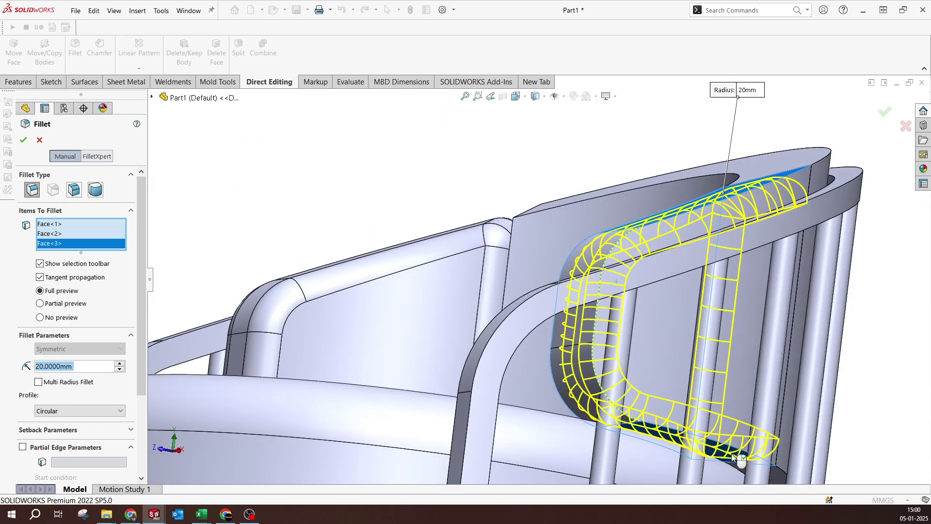
click(740, 341)
middle_drag(740, 340, 789, 385)
click(884, 112)
Fillet the middle cushion section all around with a 20 mm radius, using its top, bottom, inner and outer faces.
scroll(650, 255, down, 5)
middle_drag(650, 256, 661, 315)
scroll(661, 316, up, 5)
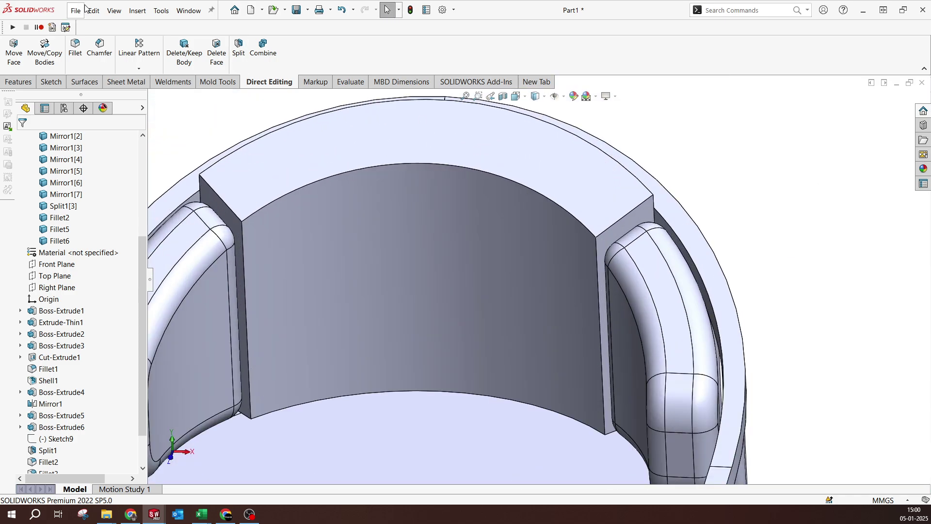
click(75, 49)
click(380, 219)
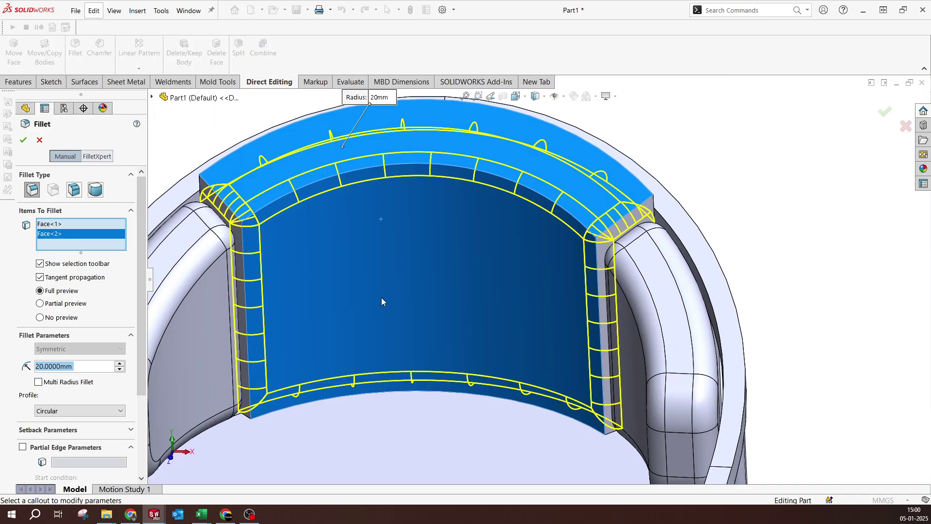
middle_drag(380, 298, 360, 367)
click(405, 367)
click(407, 357)
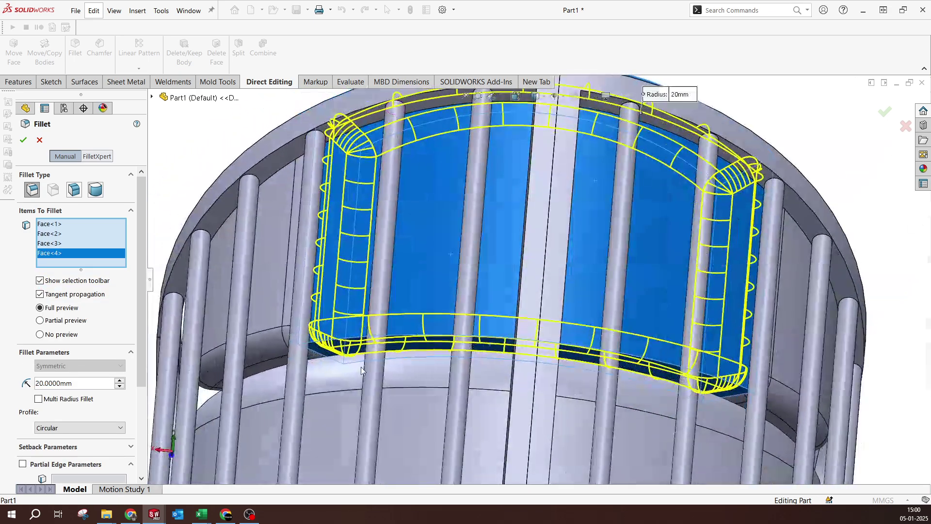
click(884, 112)
scroll(640, 310, up, 5)
mouse_move(640, 310)
middle_down()
mouse_move(645, 300)
mouse_move(641, 319)
middle_up()
key(ctrl+1)
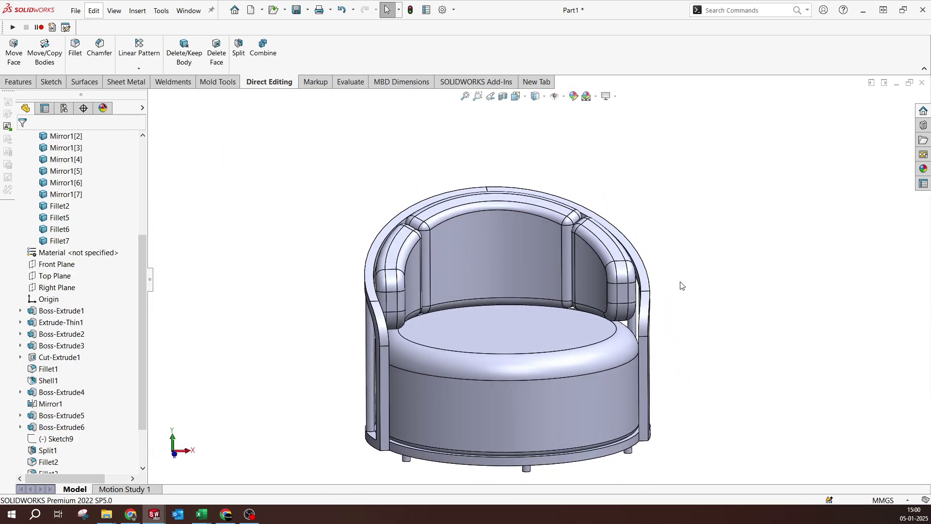
middle_drag(680, 285, 584, 363)
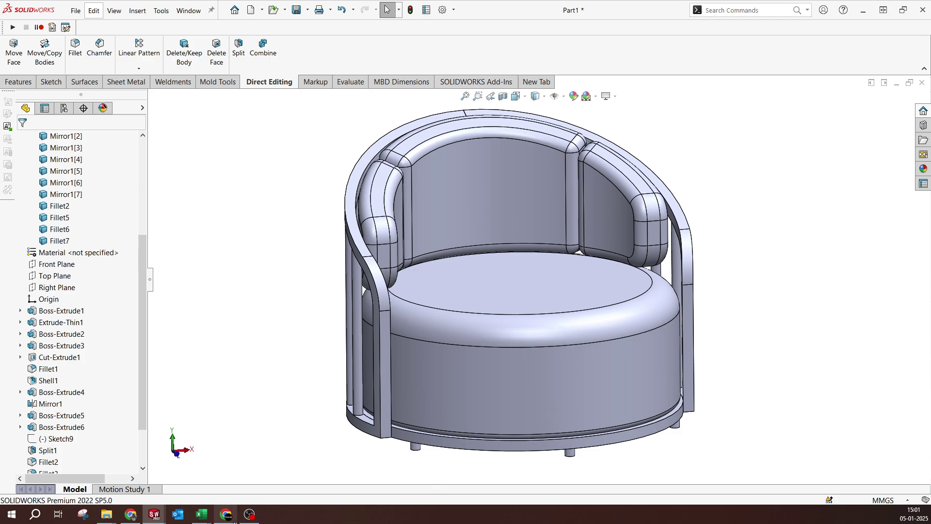
Switch to the Chrome window with the Shapeit YouTube channel's playlists.
mouse_move(225, 515)
click(243, 472)
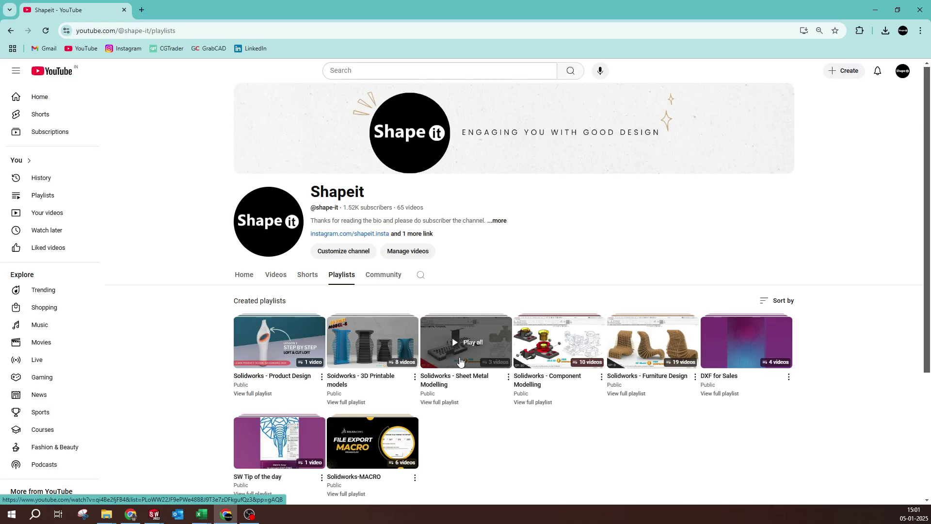